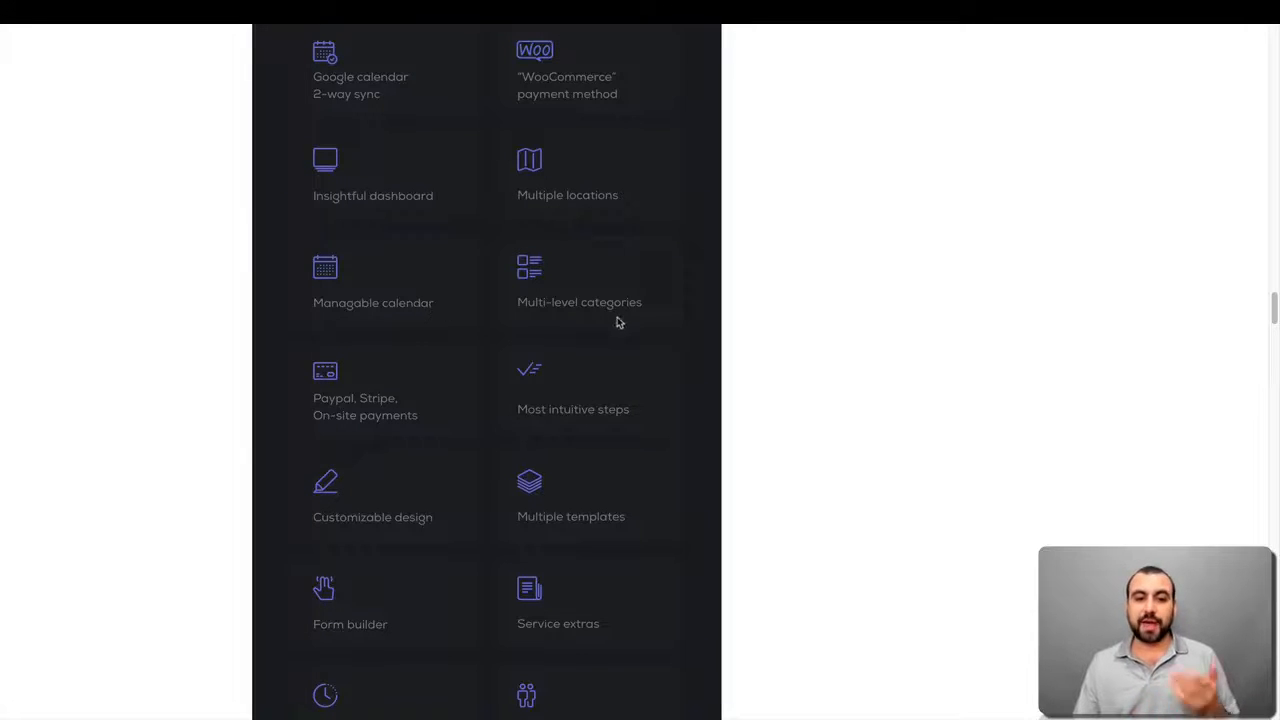
Look through the booking plugin's feature list, from the payment and calendar features down to the email notifications entry.
scroll(417, 422, down, 2)
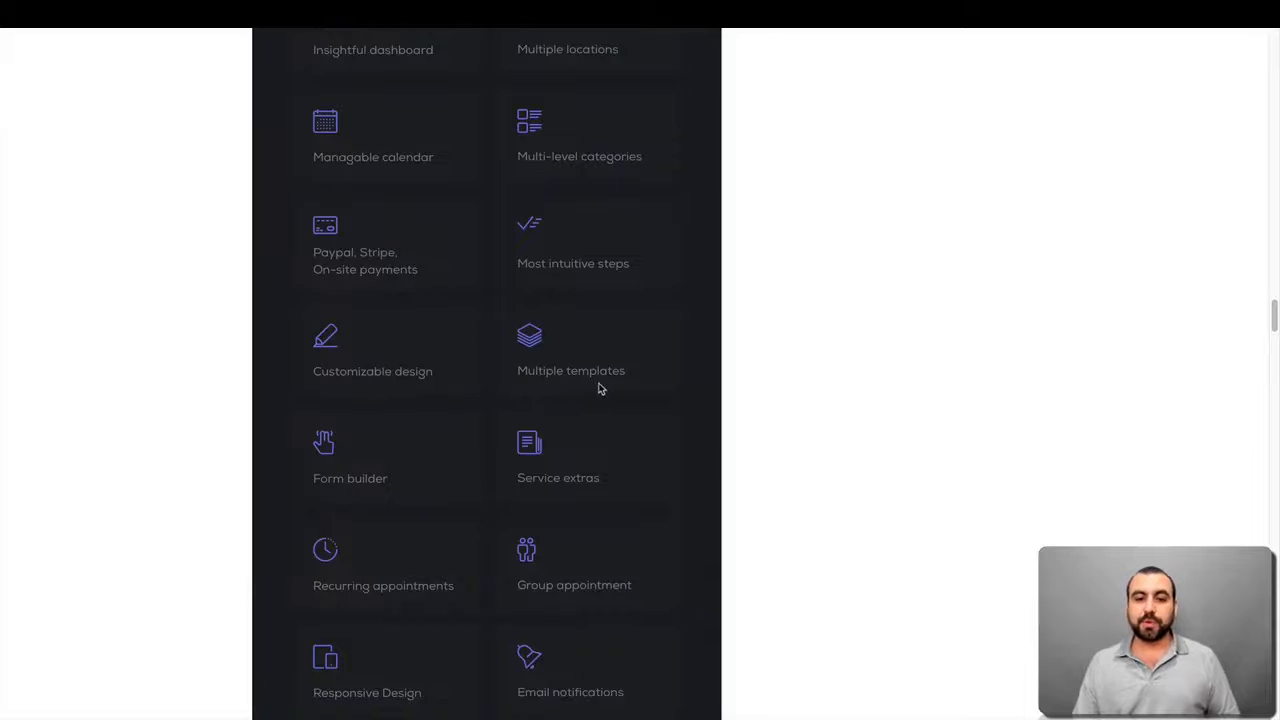
scroll(600, 389, down, 1)
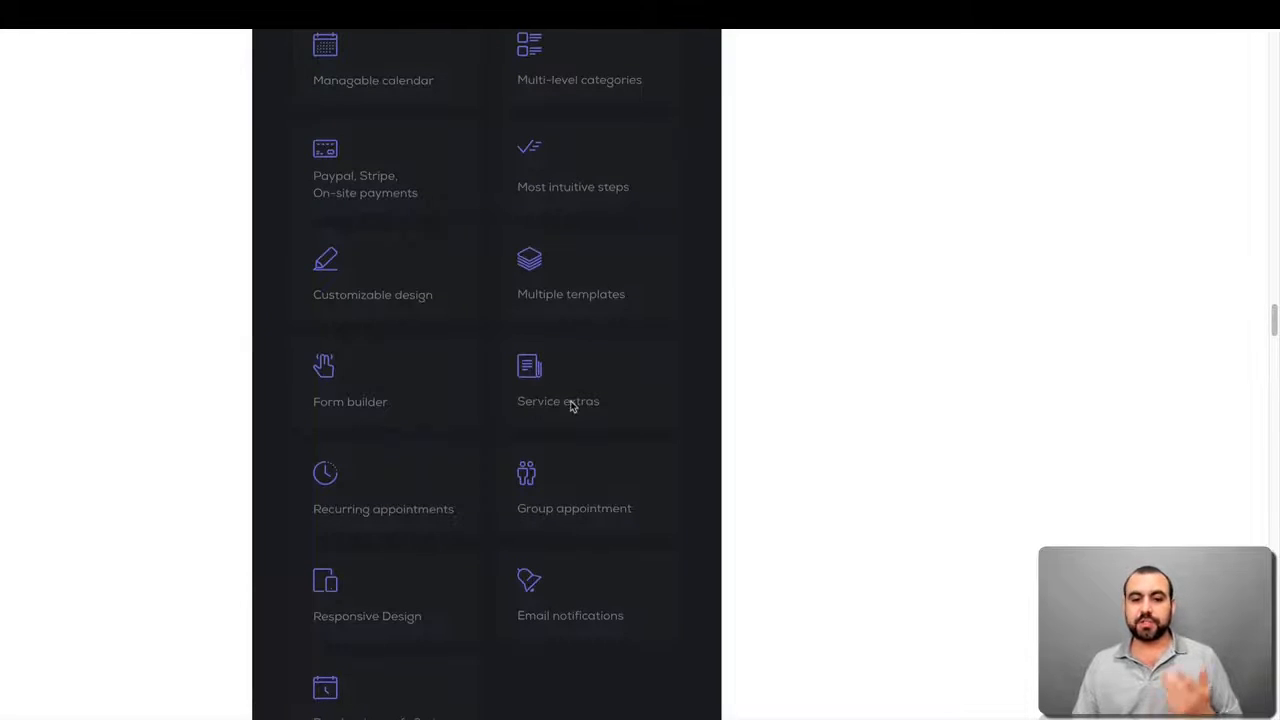
scroll(571, 410, down, 1)
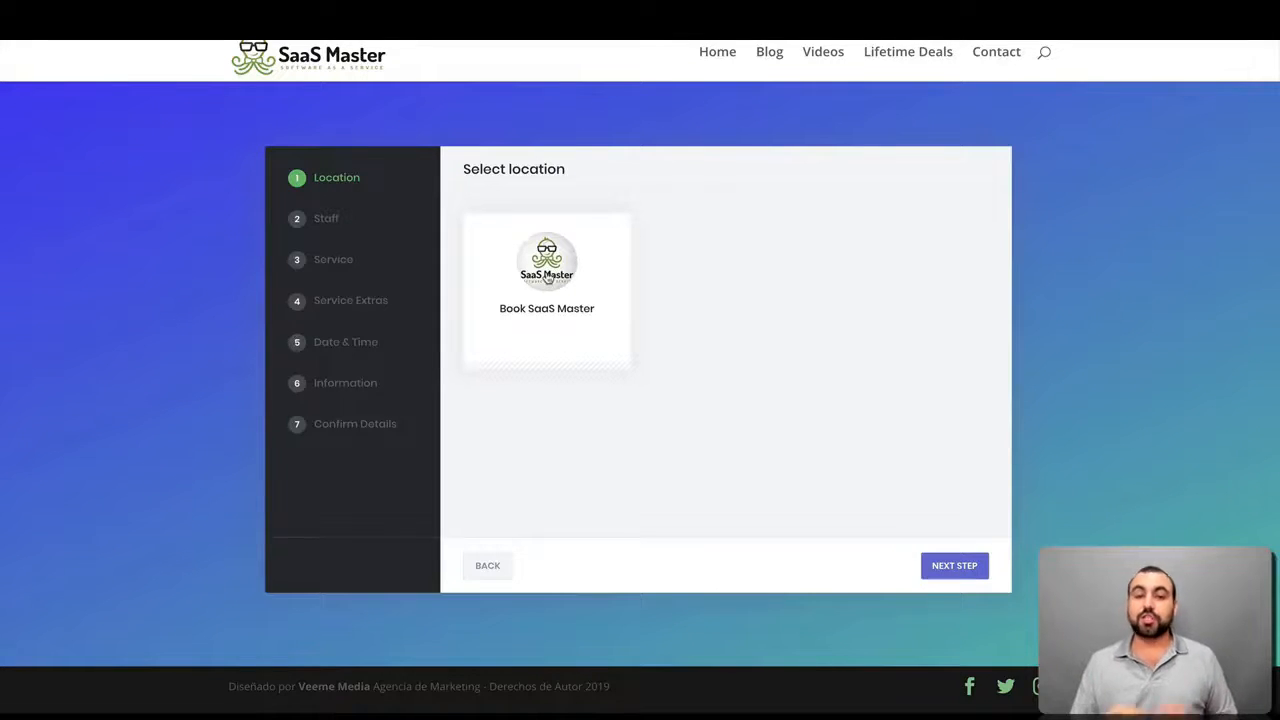
Start a booking at the Book SaaS Master location with the first staff member and the ADVETISING service, without service extras.
click(548, 279)
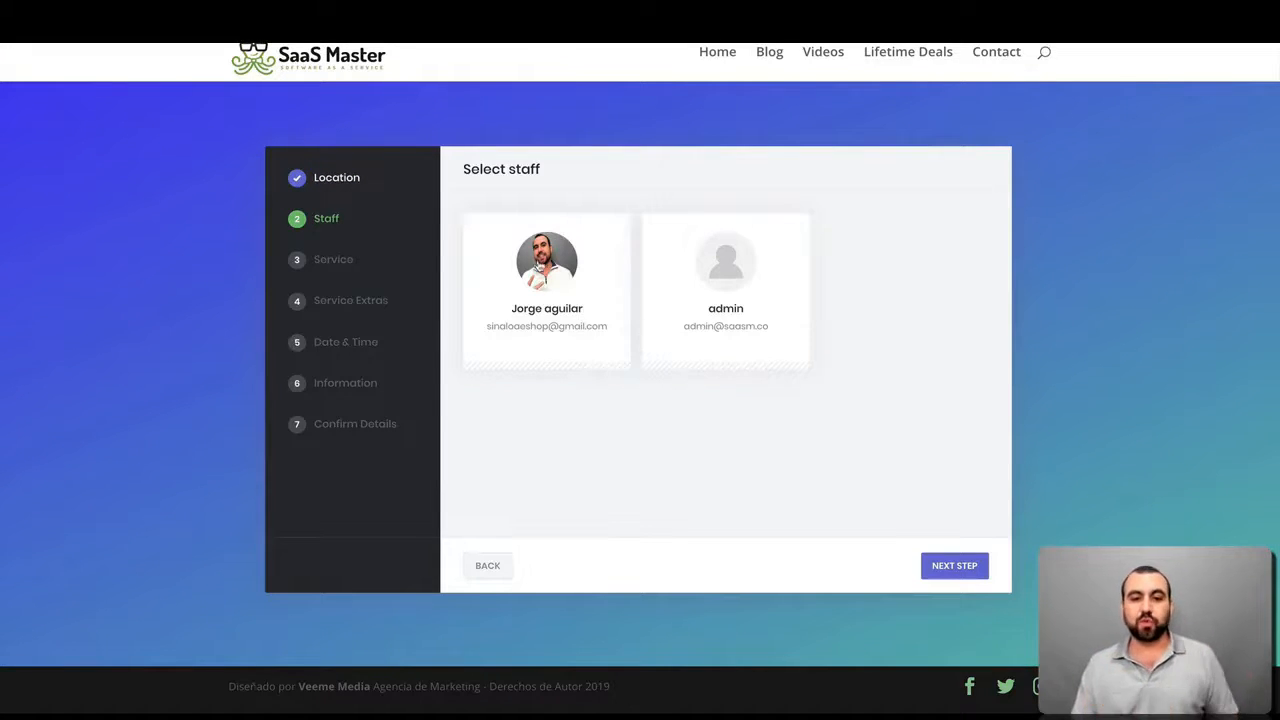
click(544, 265)
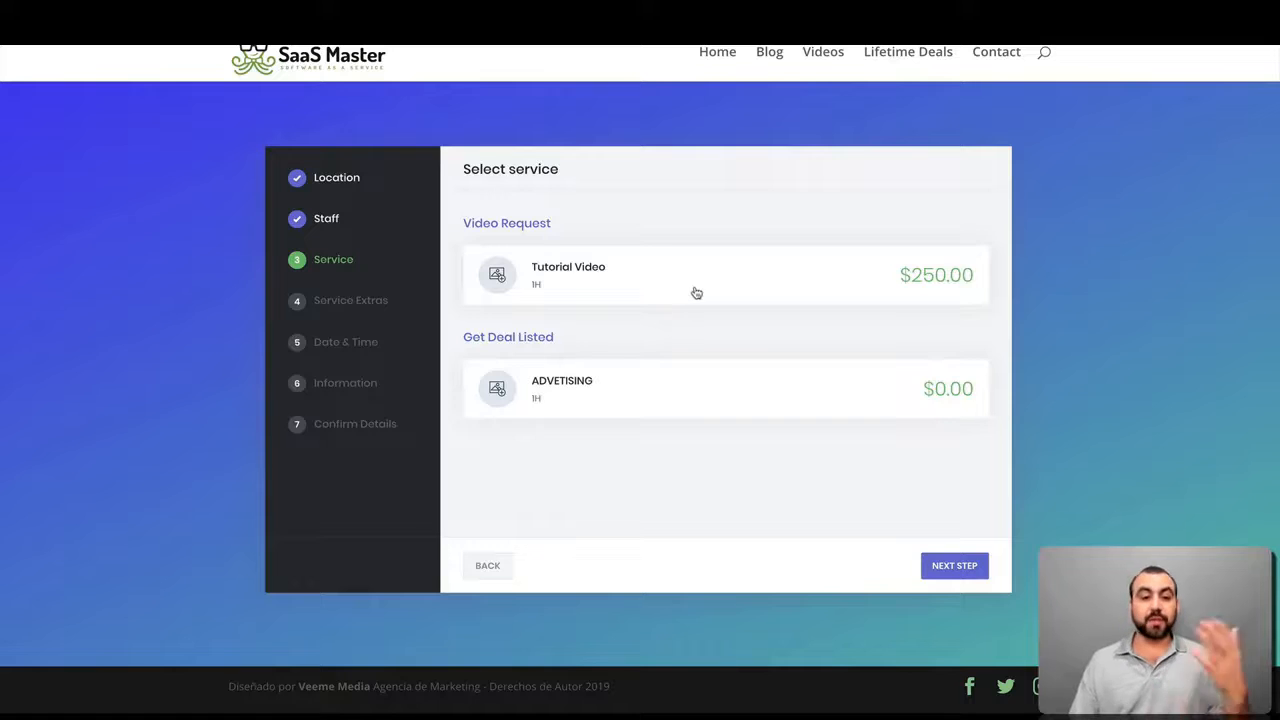
click(803, 389)
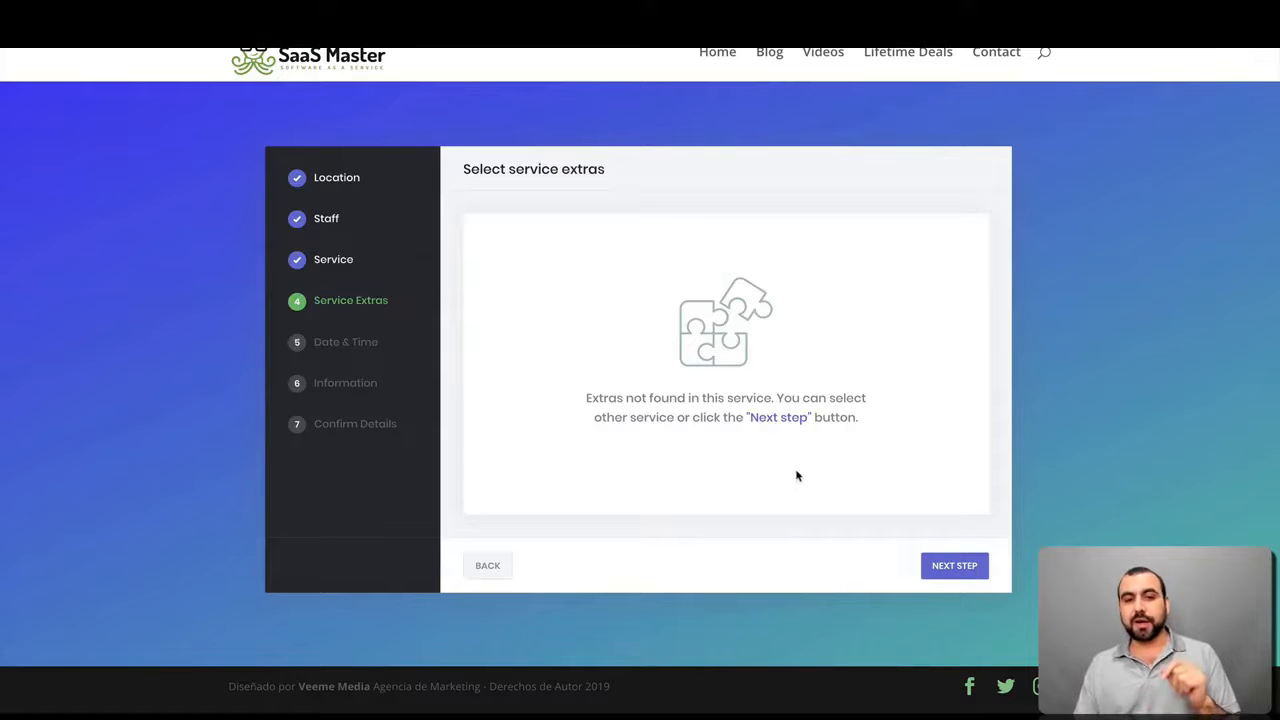
click(962, 562)
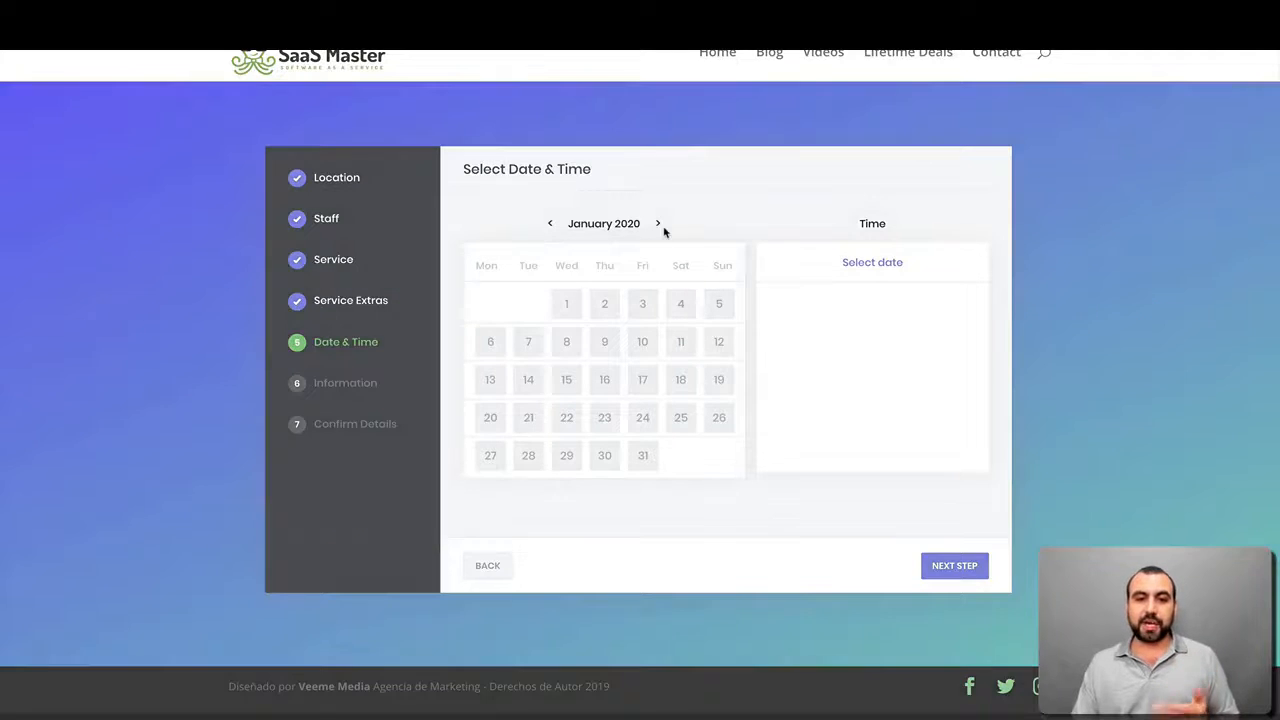
Schedule the booking for February 3, 2020 in the 12:35–13:35 time slot and continue to the customer information.
click(657, 227)
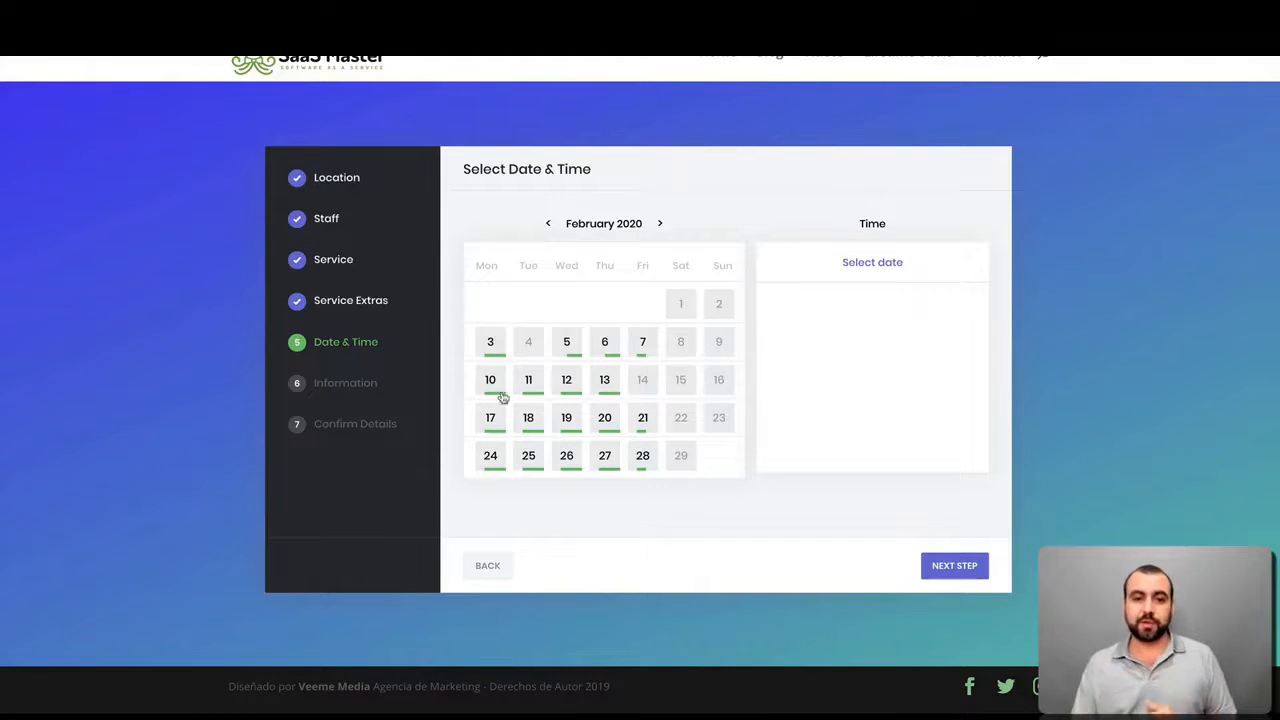
click(497, 343)
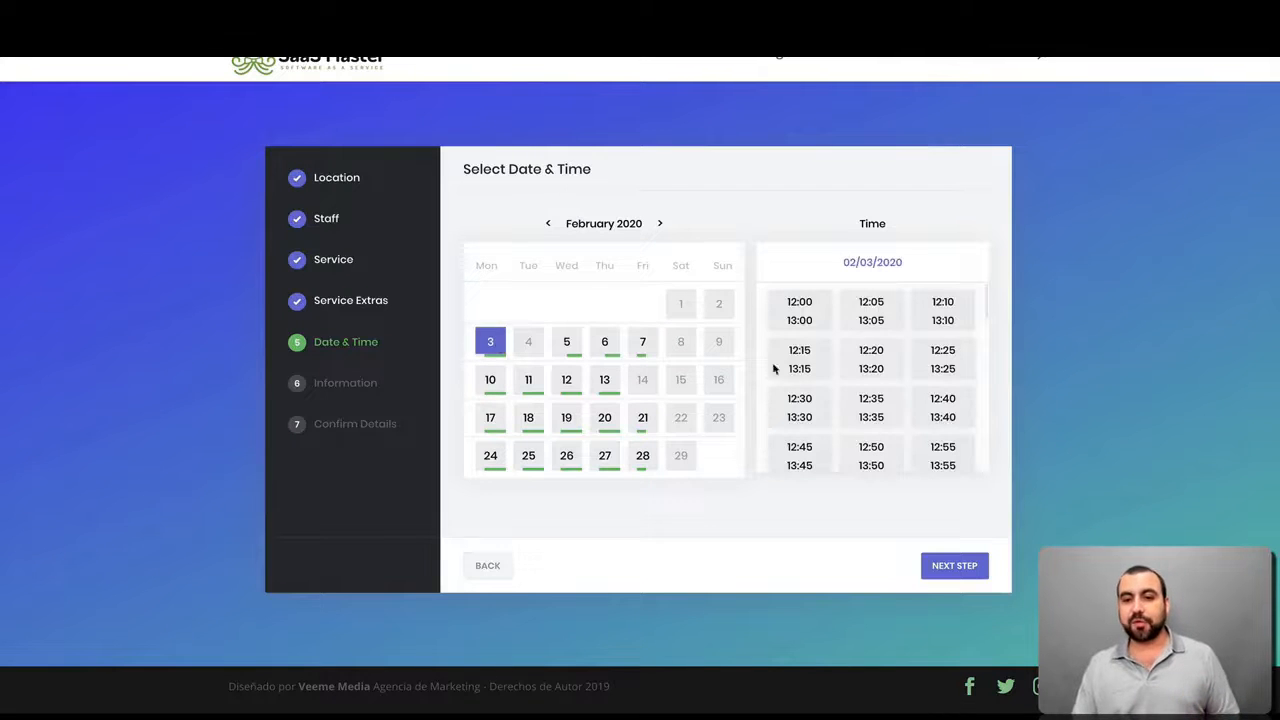
scroll(891, 380, down, 1)
scroll(880, 378, down, 1)
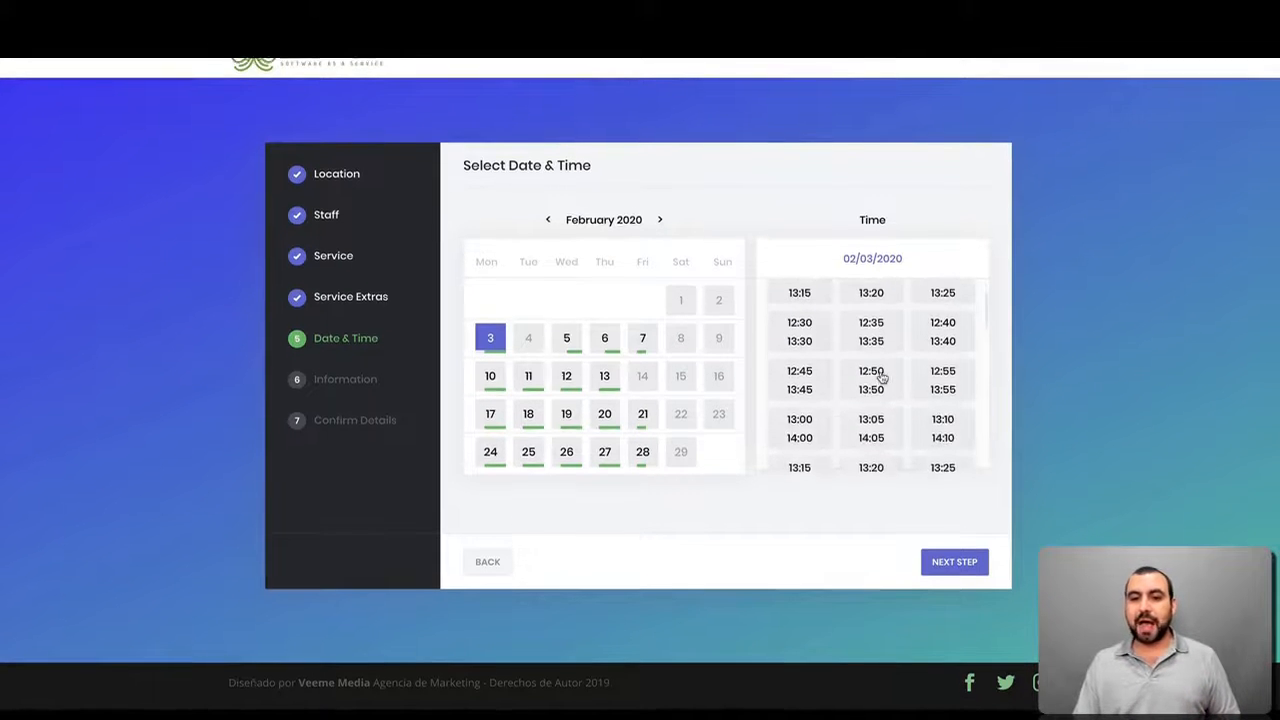
scroll(878, 376, up, 2)
click(872, 406)
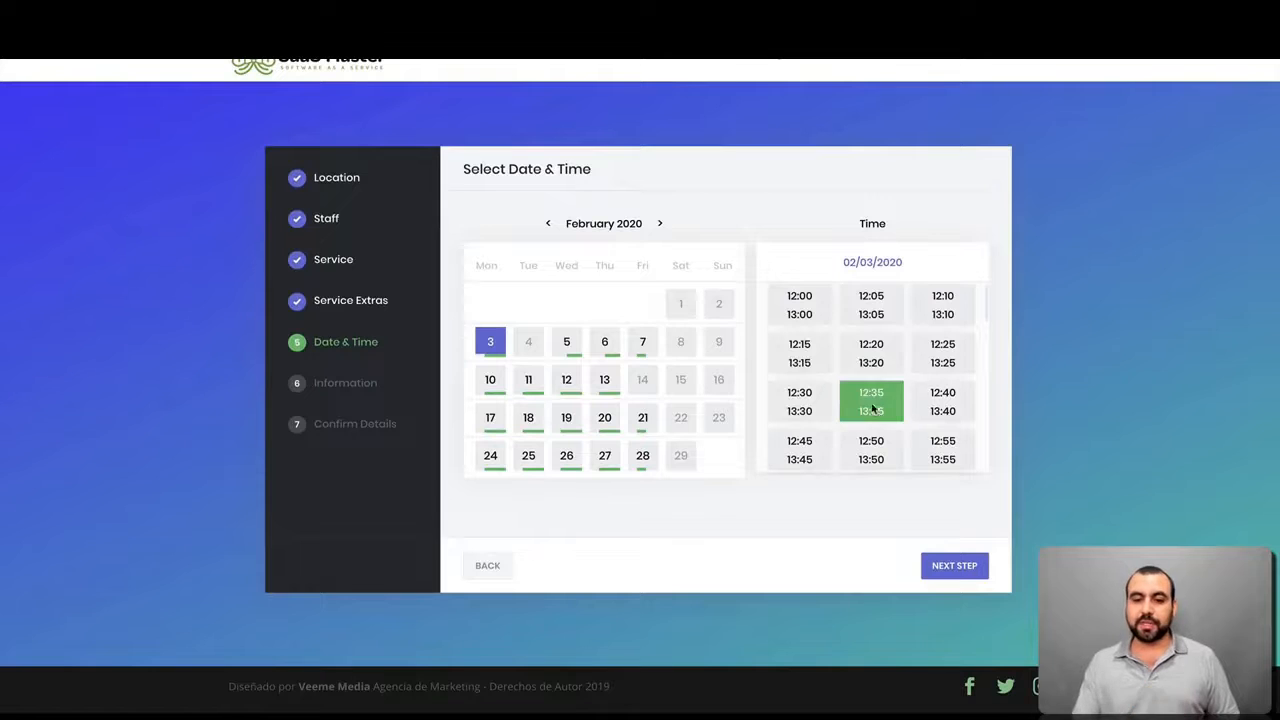
click(936, 560)
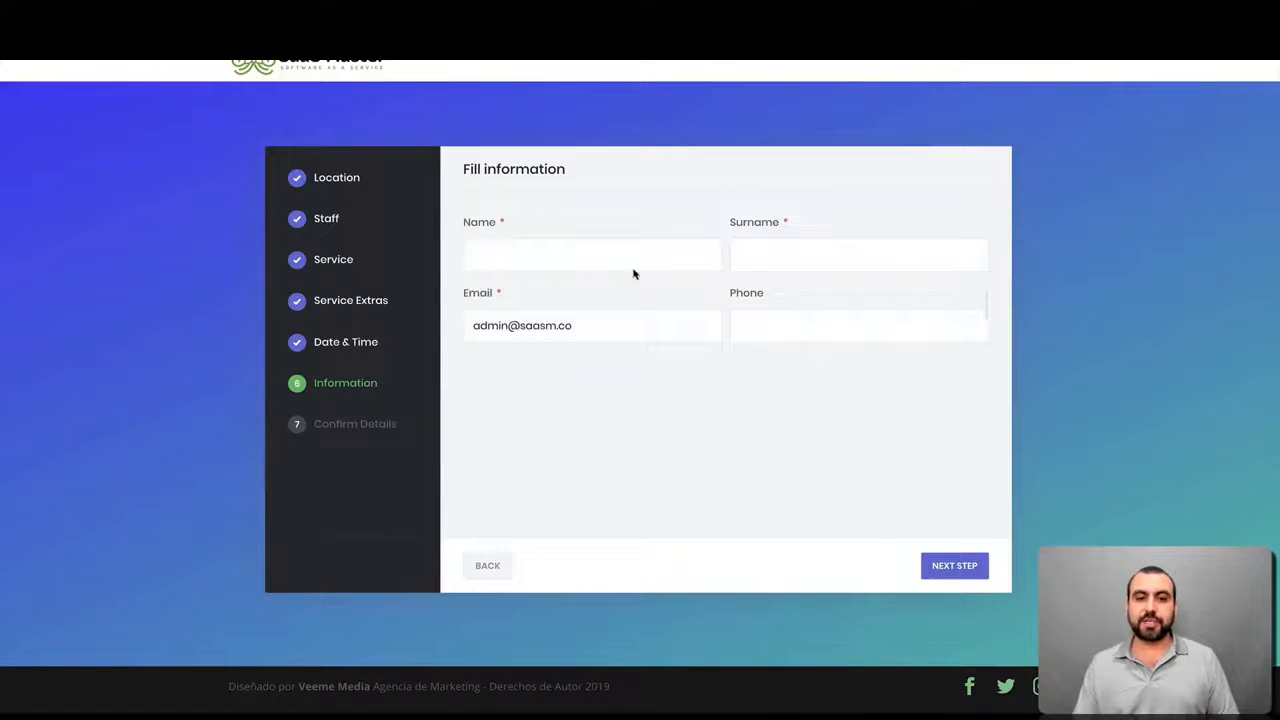
Fill in the customer's name, surname and phone number, keep the prefilled email, and continue to the payment details.
click(605, 256)
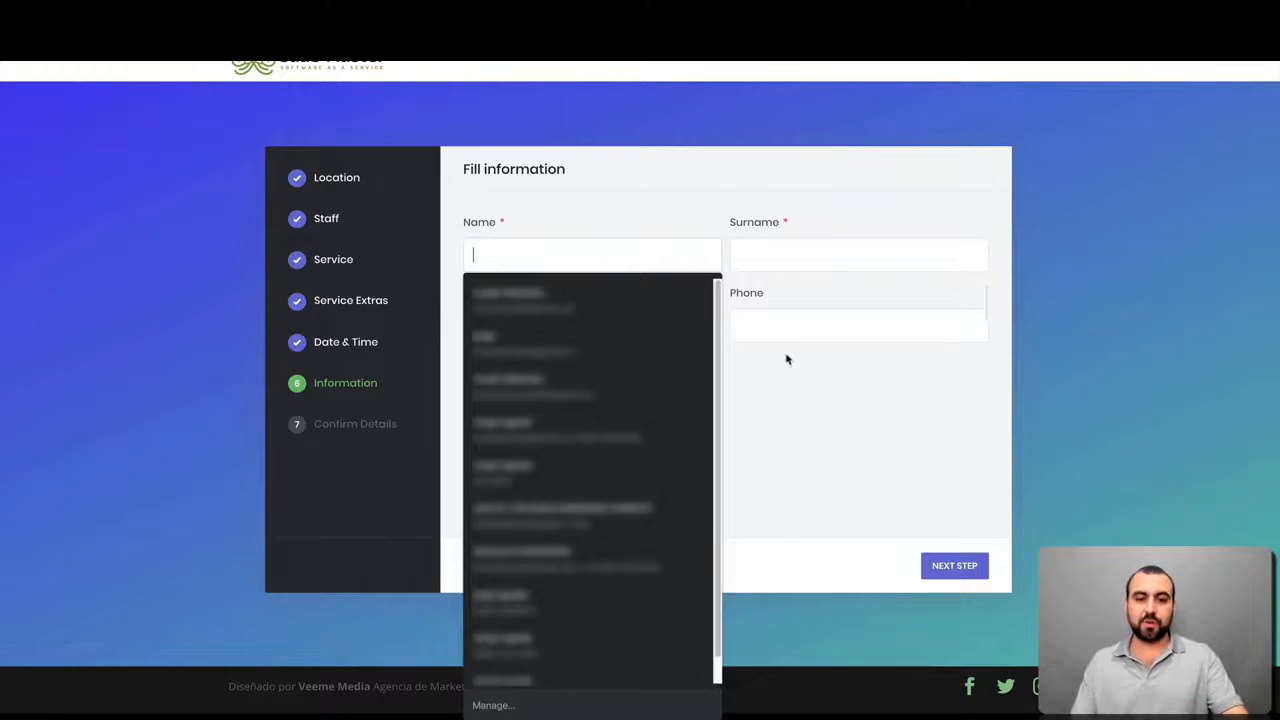
text(sdfgh)
click(771, 254)
text(ds)
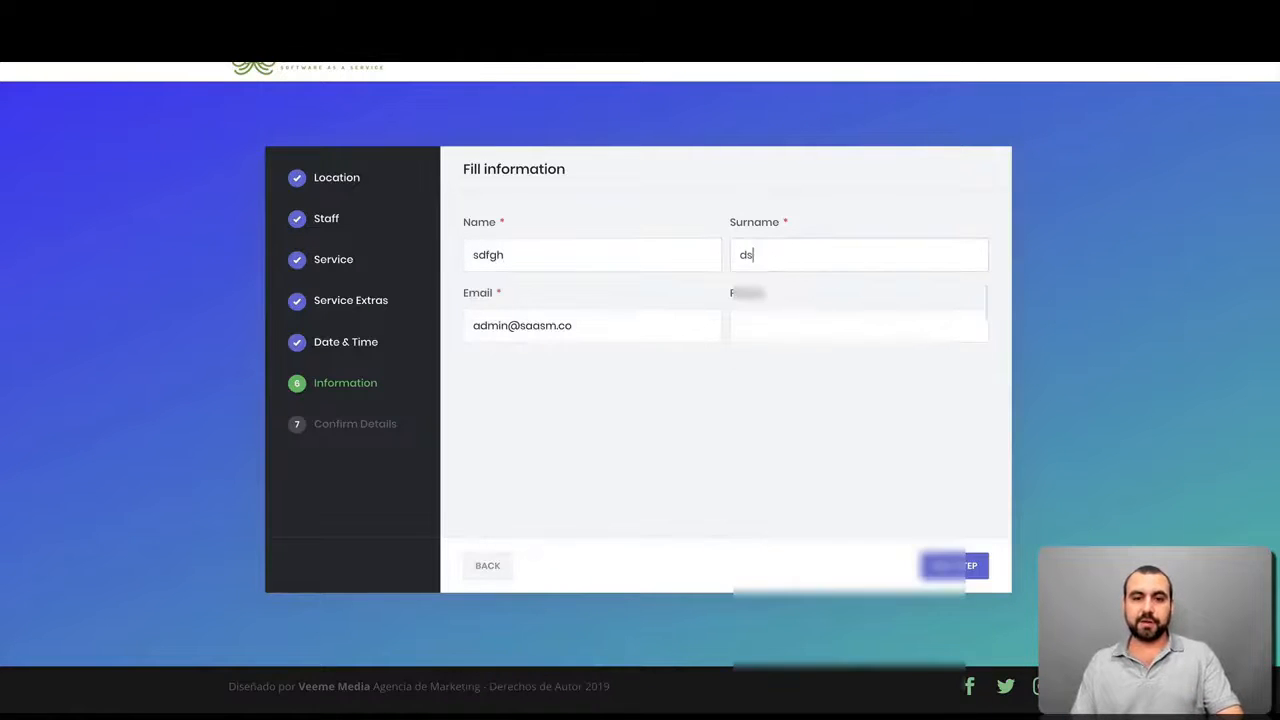
text(fgh)
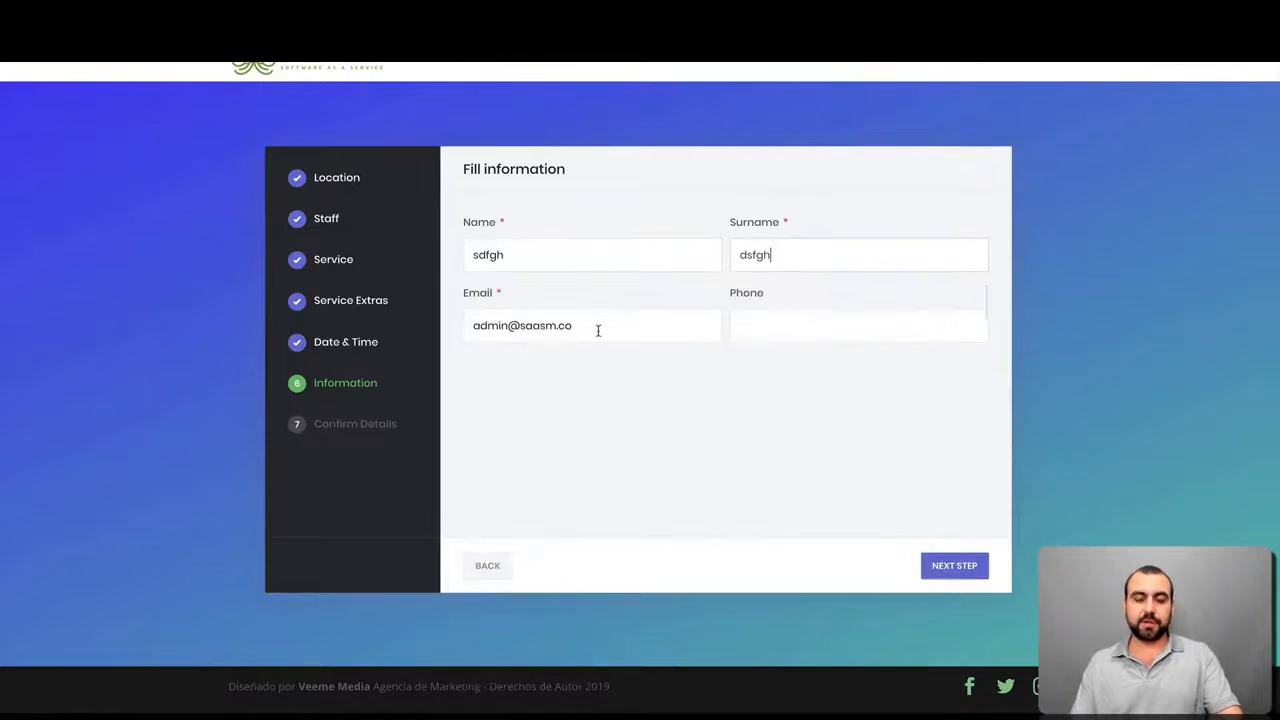
click(766, 328)
text(324567890)
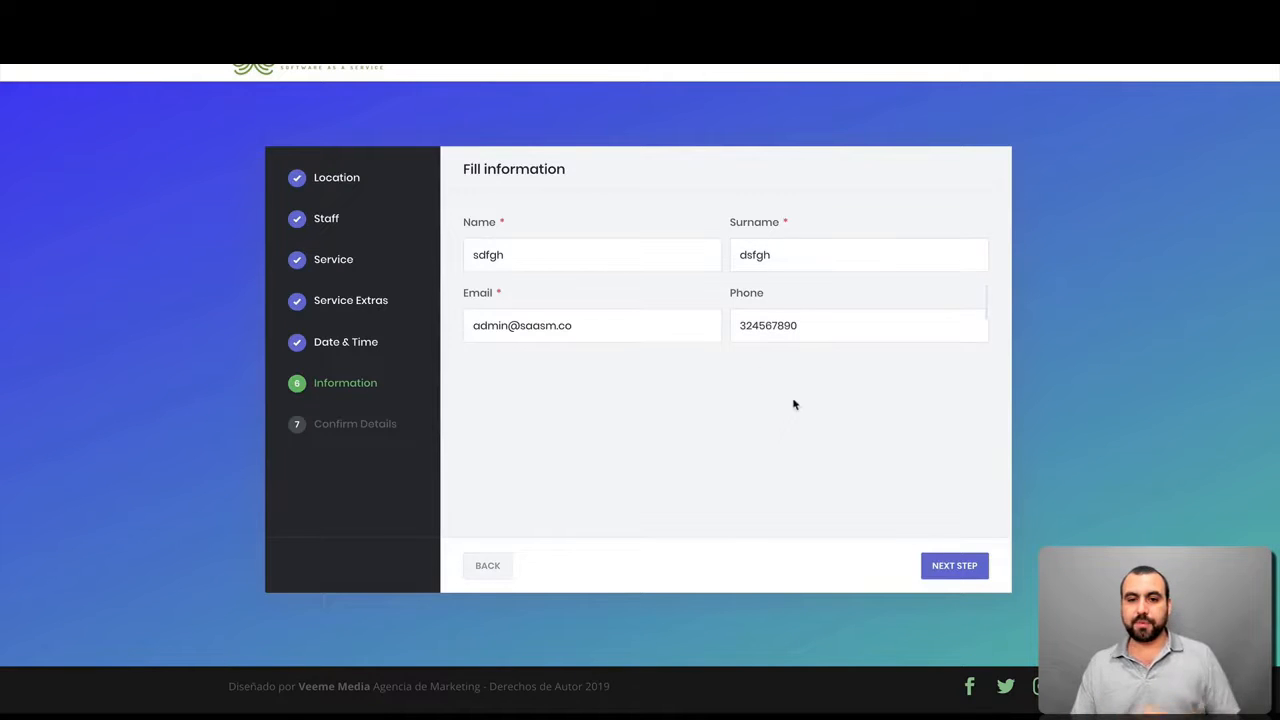
click(955, 567)
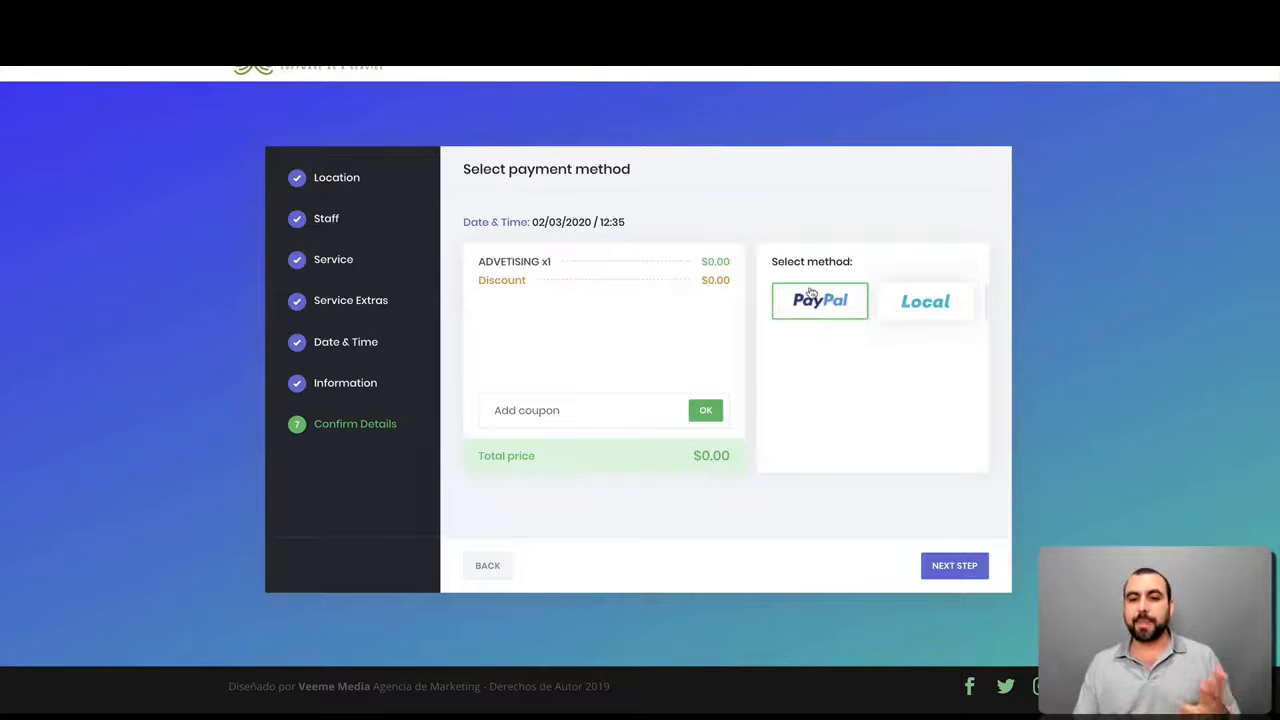
Submit the booking with the Local payment method and choose to add the reservation to Google Calendar.
click(929, 321)
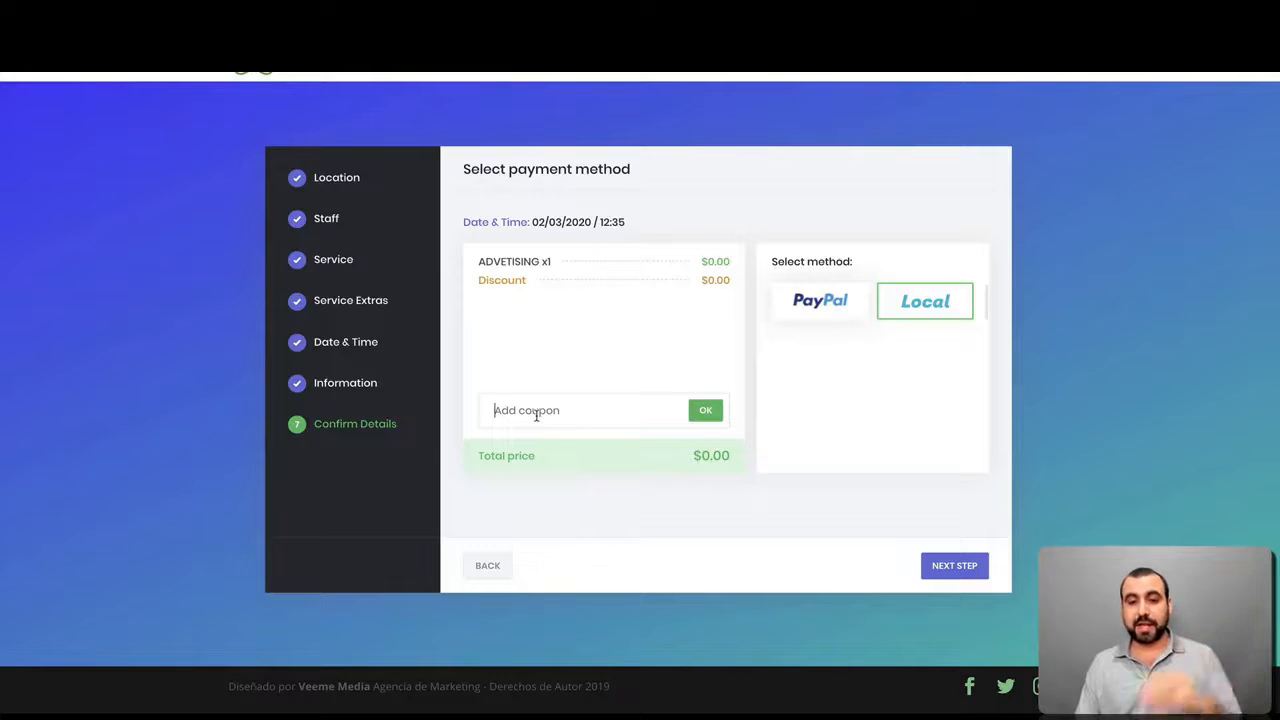
click(938, 565)
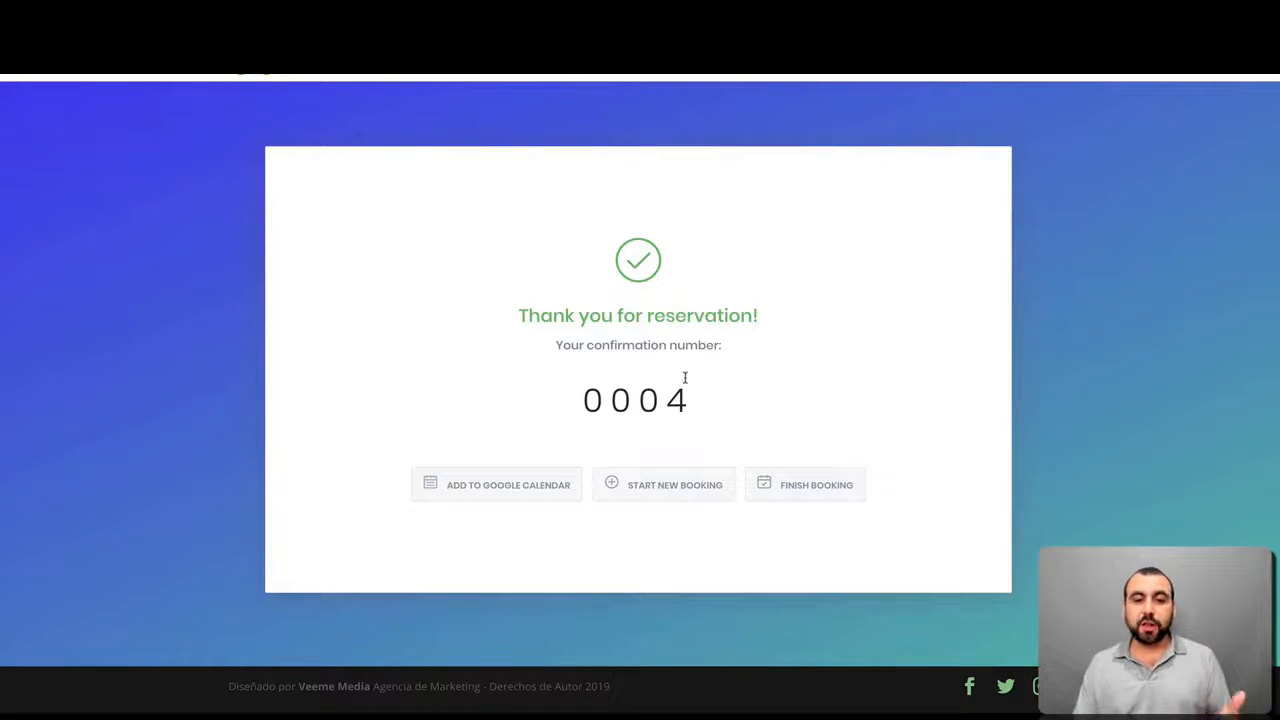
drag(524, 312, 808, 316)
click(808, 316)
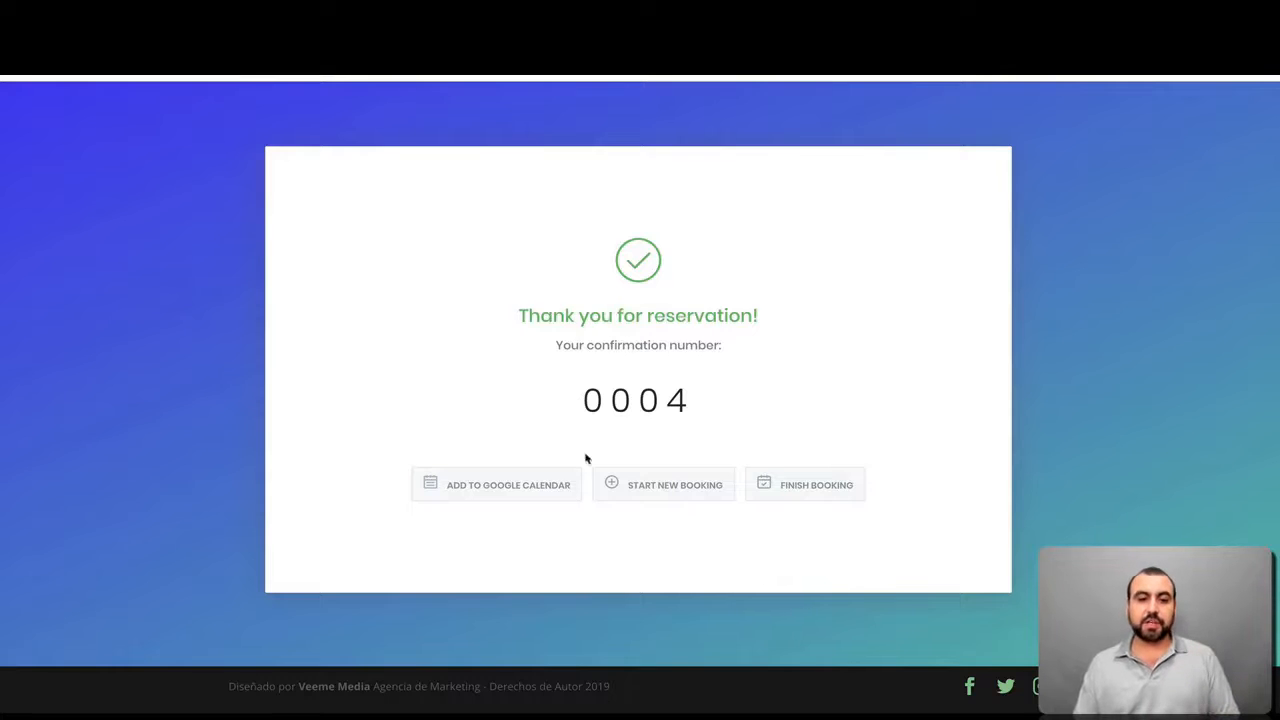
click(492, 487)
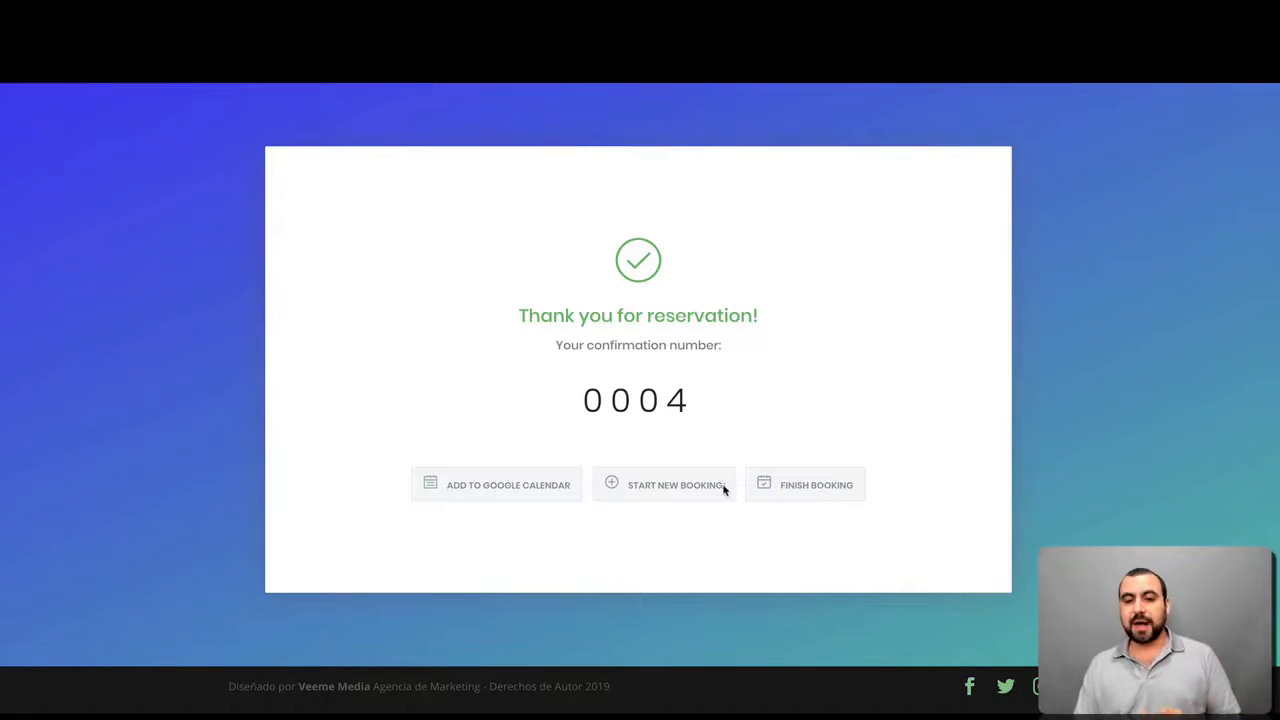
Start a new booking at Book SaaS Master with the first staff member and the Tutorial Video service.
click(690, 488)
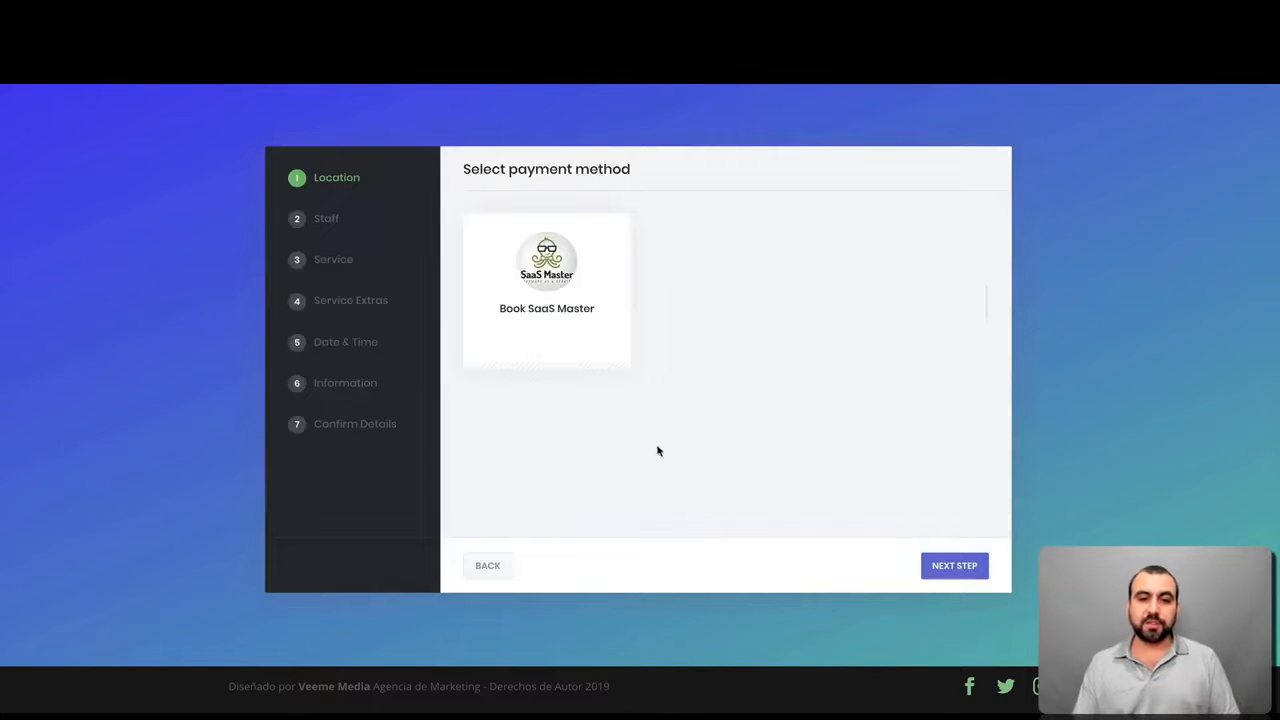
click(556, 282)
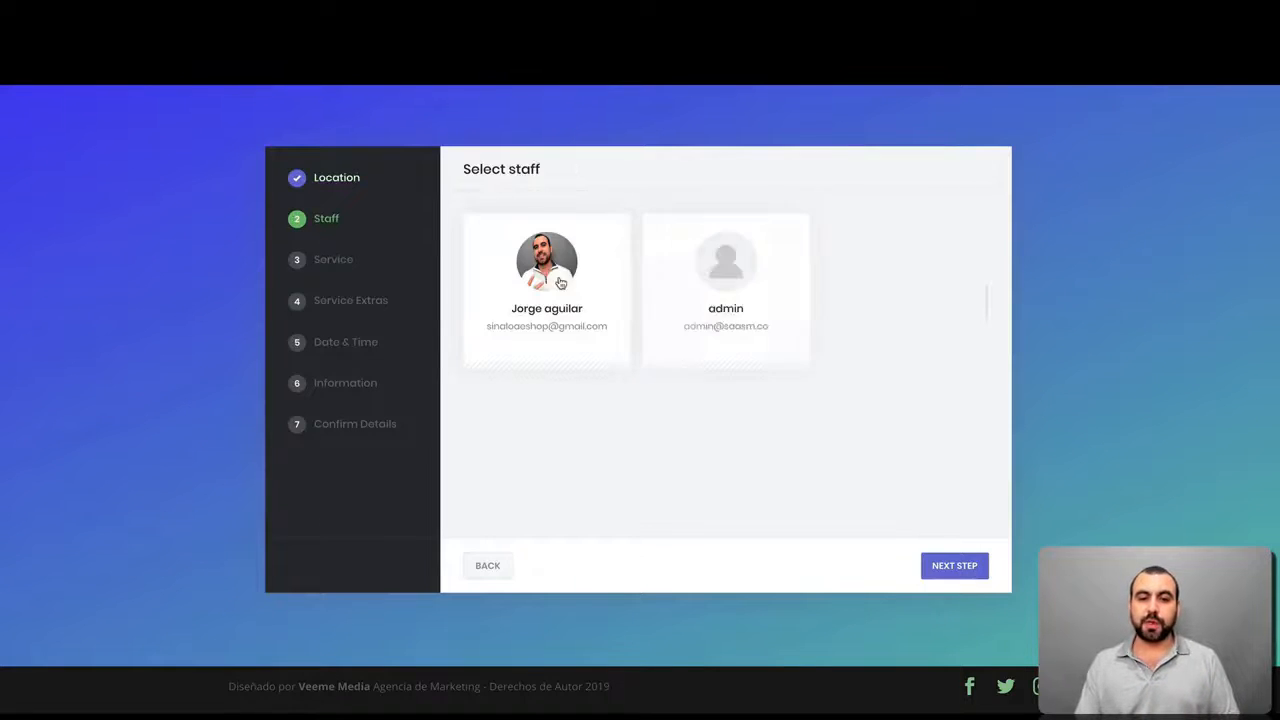
click(577, 271)
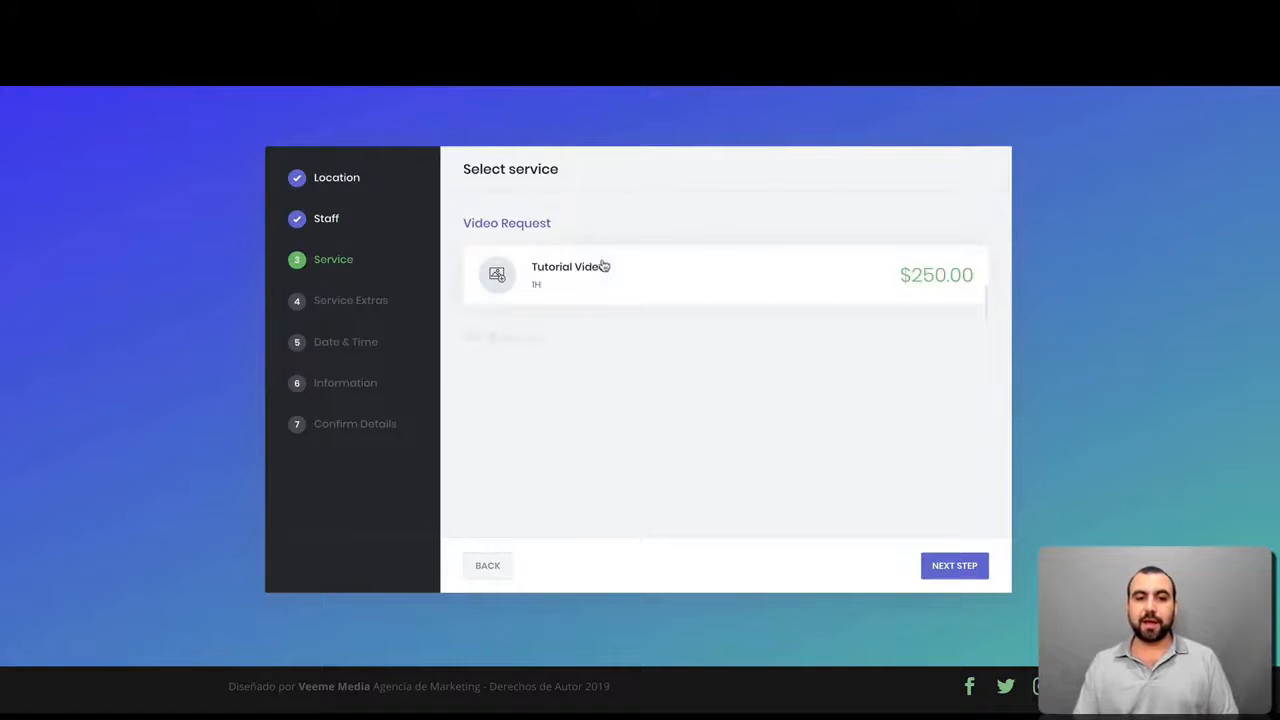
click(570, 277)
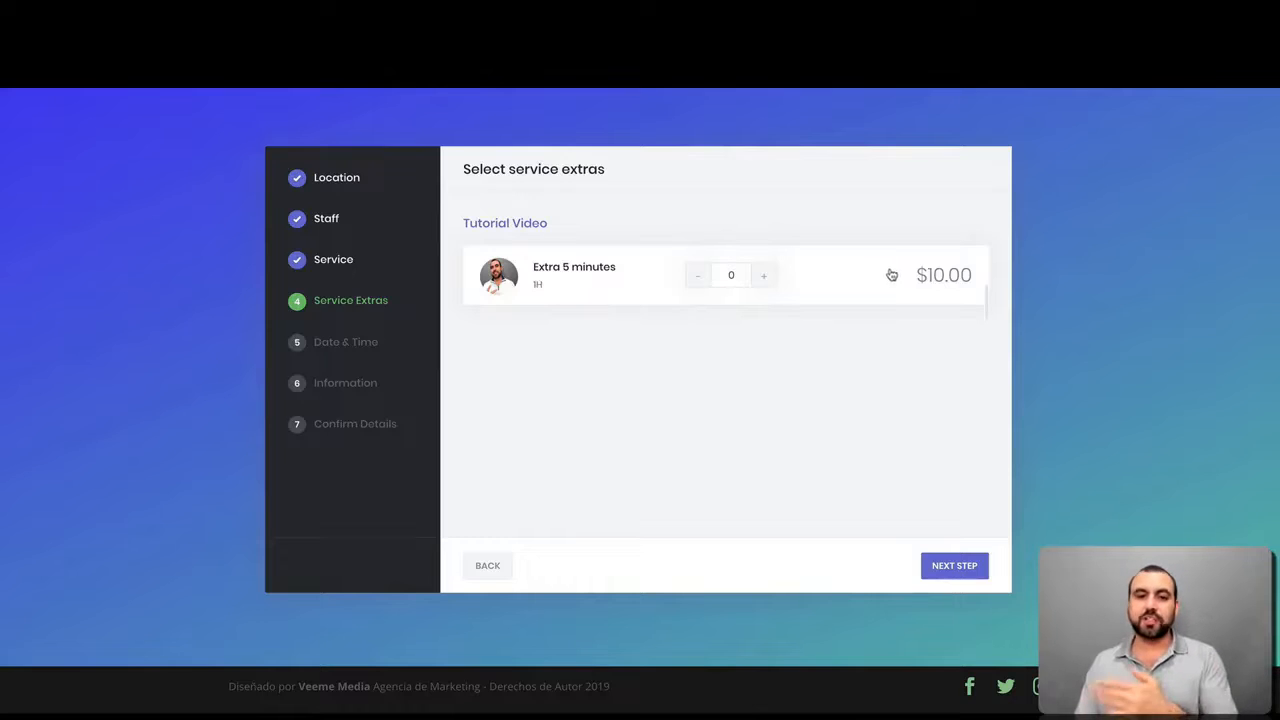
Set the Extra 5 minutes service extra to a quantity of 2 and continue to the date selection.
click(766, 279)
click(767, 281)
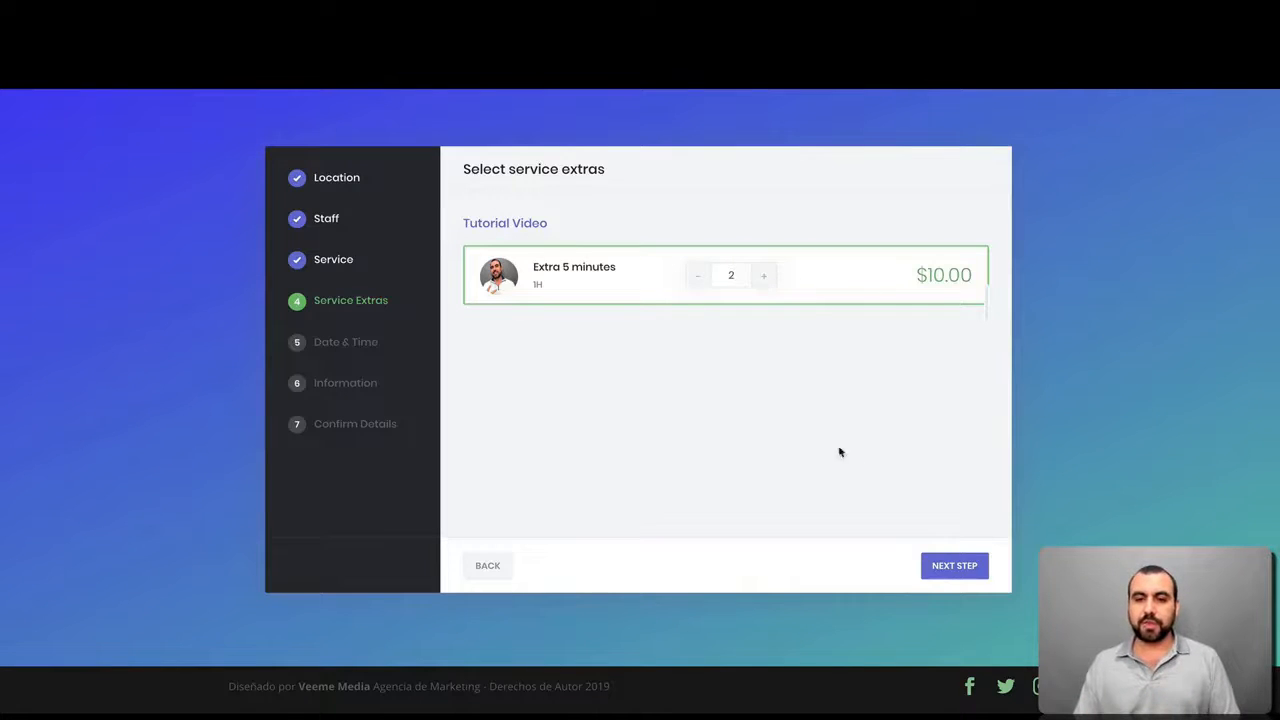
click(940, 566)
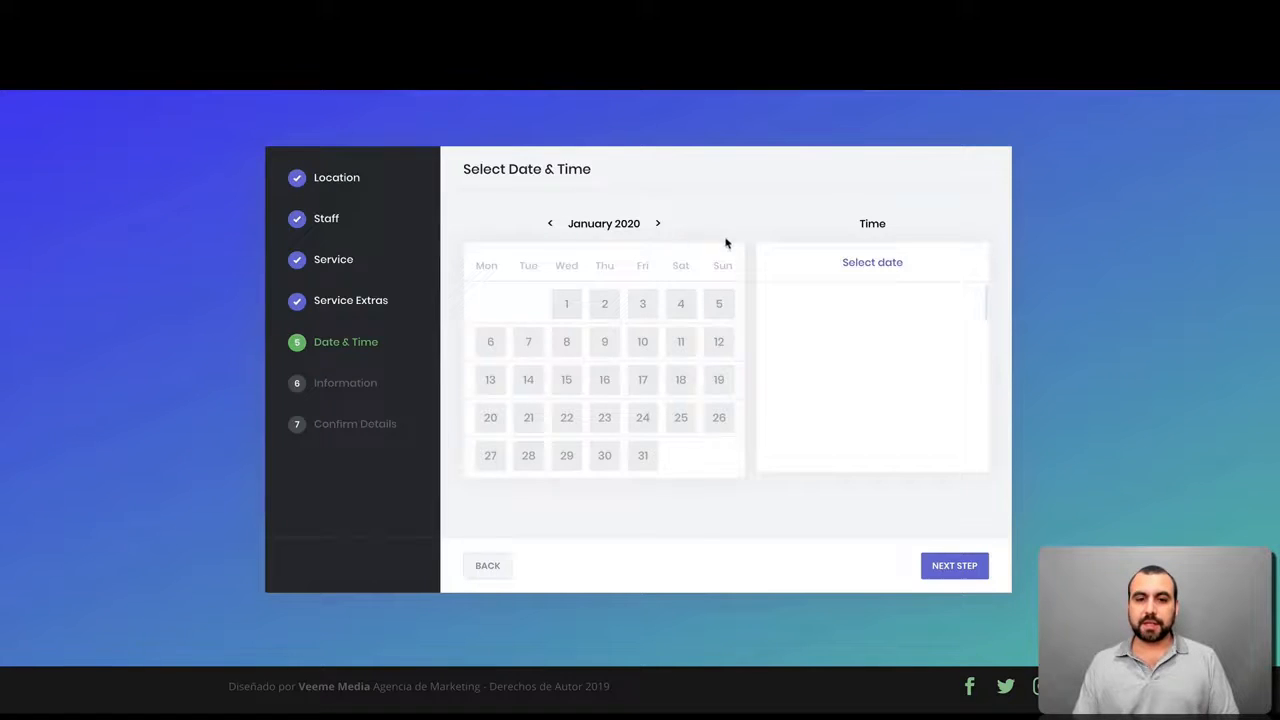
Schedule the new booking for February 7, 2020 in the 12:15–13:15 slot and look over the information form's custom fields.
click(658, 224)
click(643, 341)
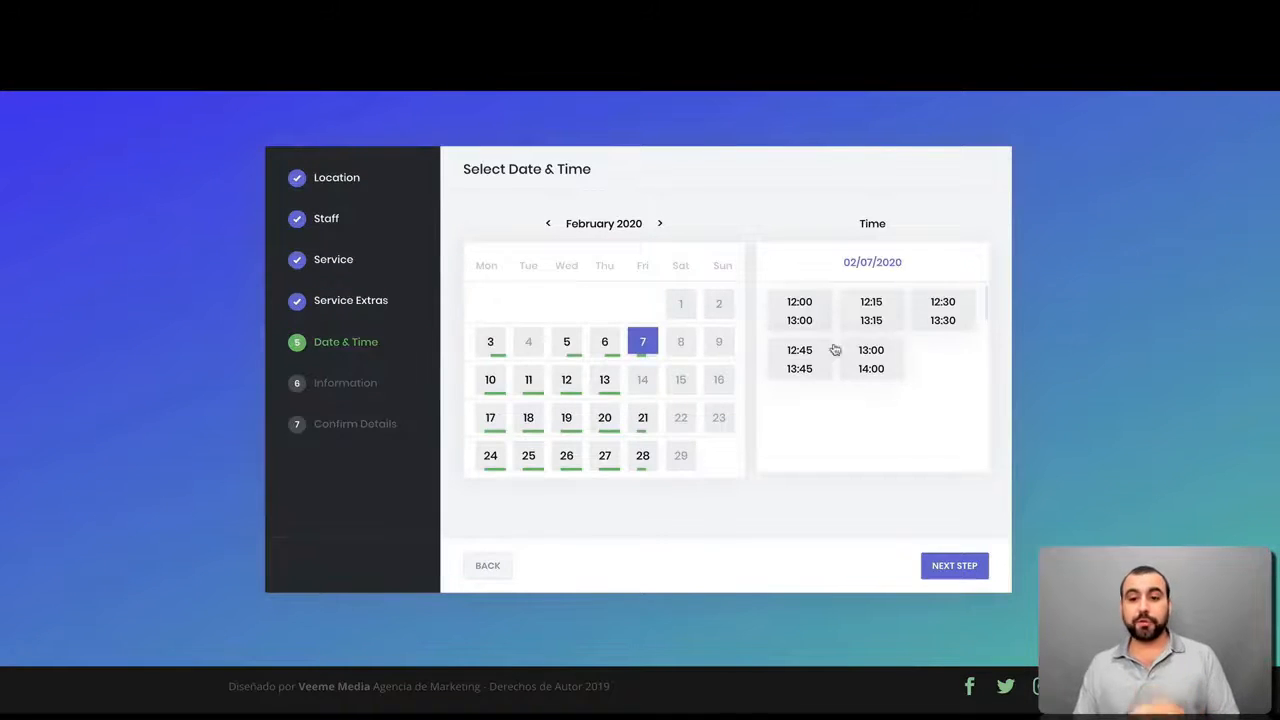
click(866, 311)
click(942, 568)
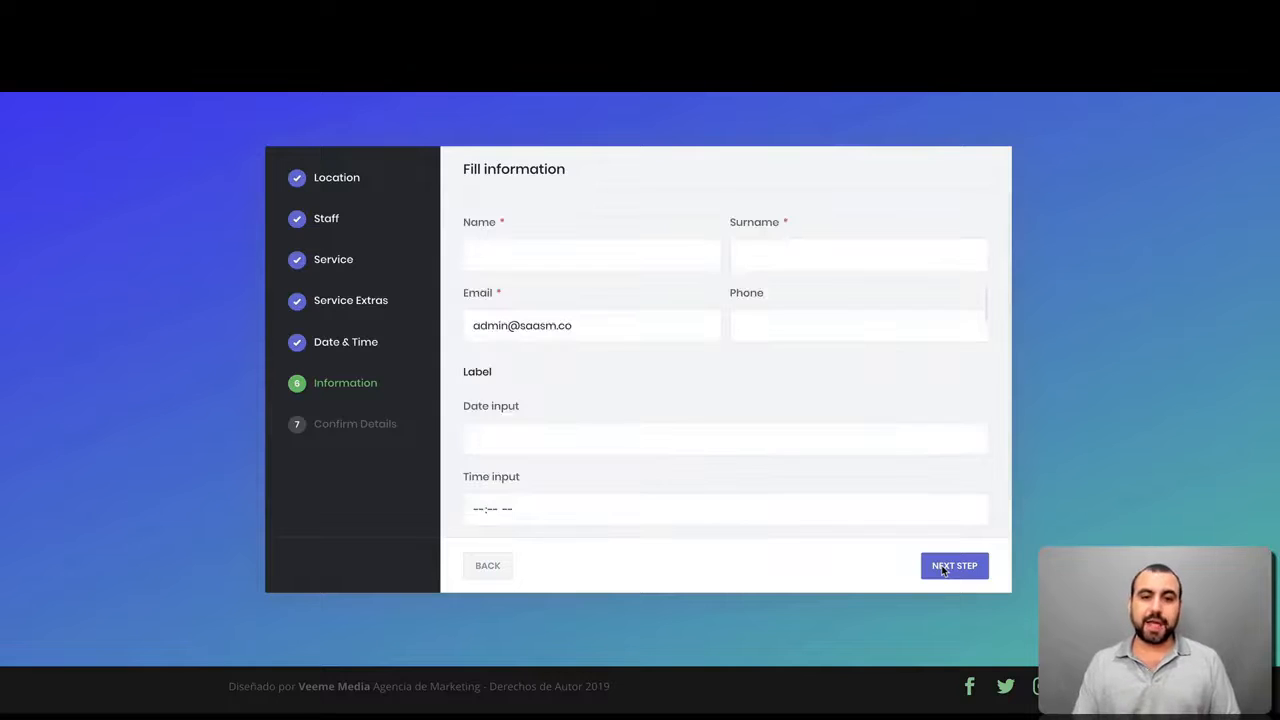
scroll(770, 478, down, 1)
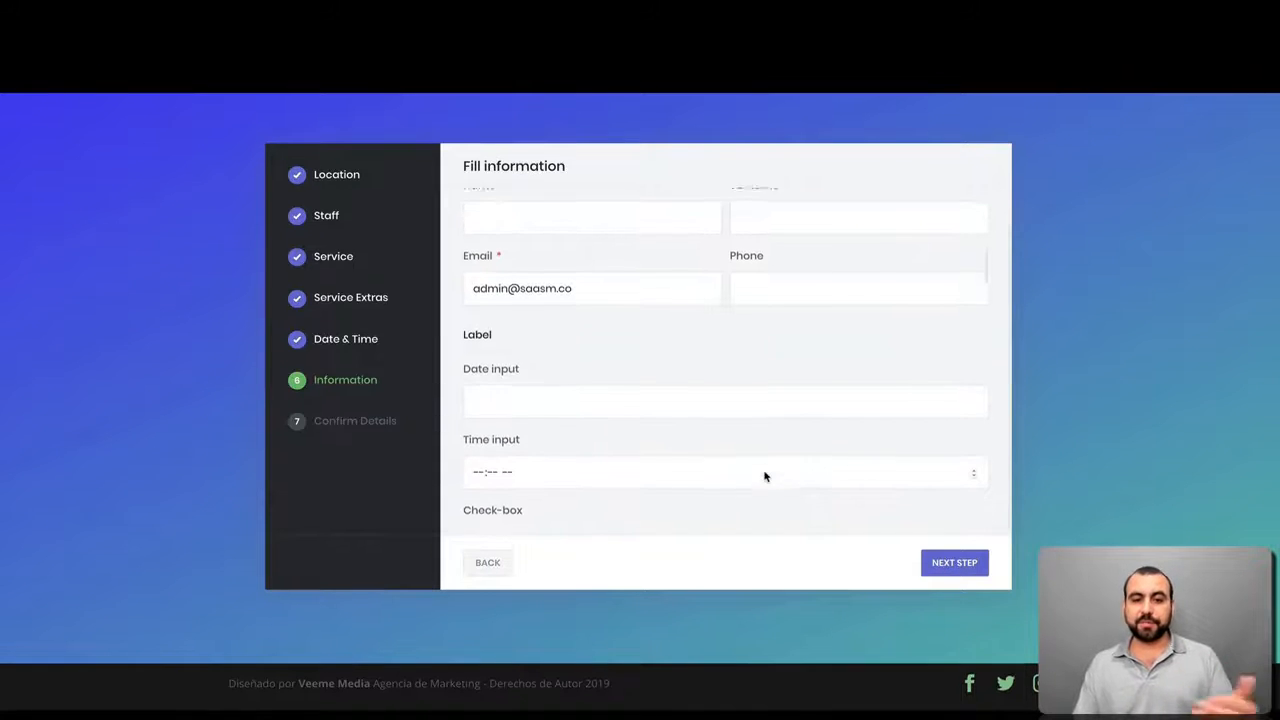
scroll(766, 477, up, 1)
scroll(765, 477, down, 1)
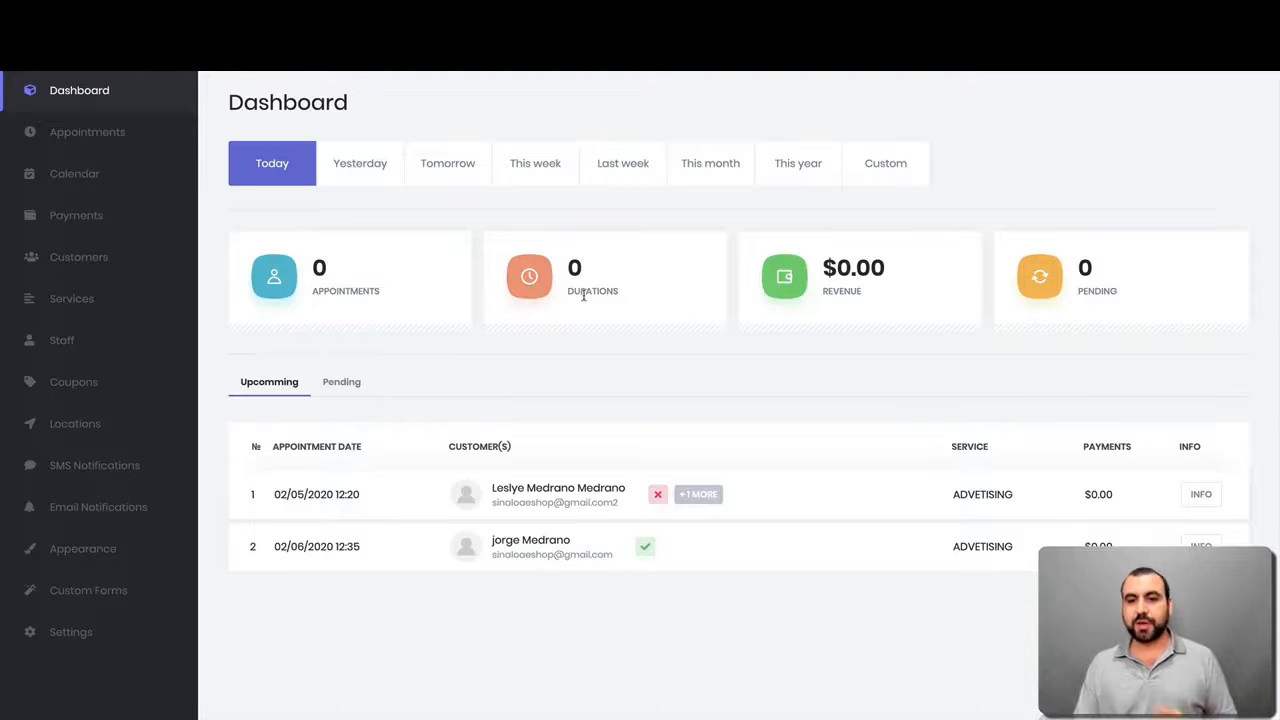
View the dashboard statistics for yesterday, tomorrow, this week, this month and this year, and return to today's figures.
click(388, 171)
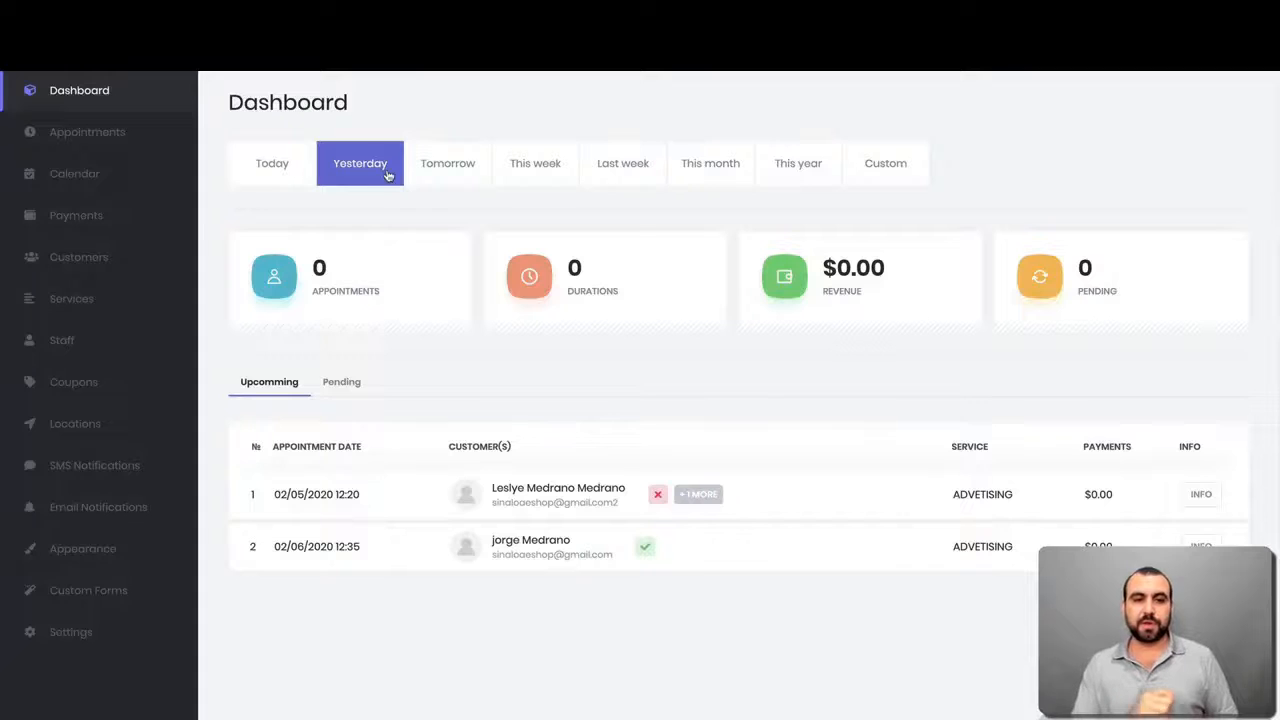
click(425, 168)
click(563, 167)
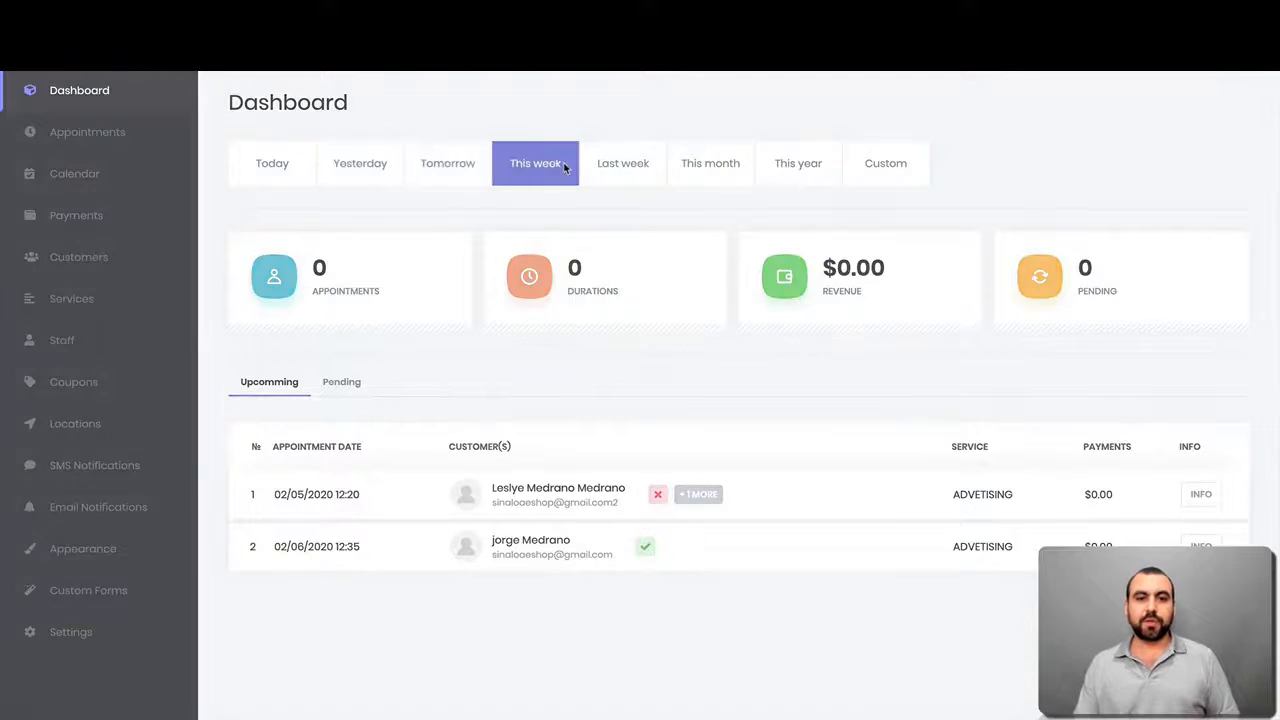
click(726, 174)
click(802, 176)
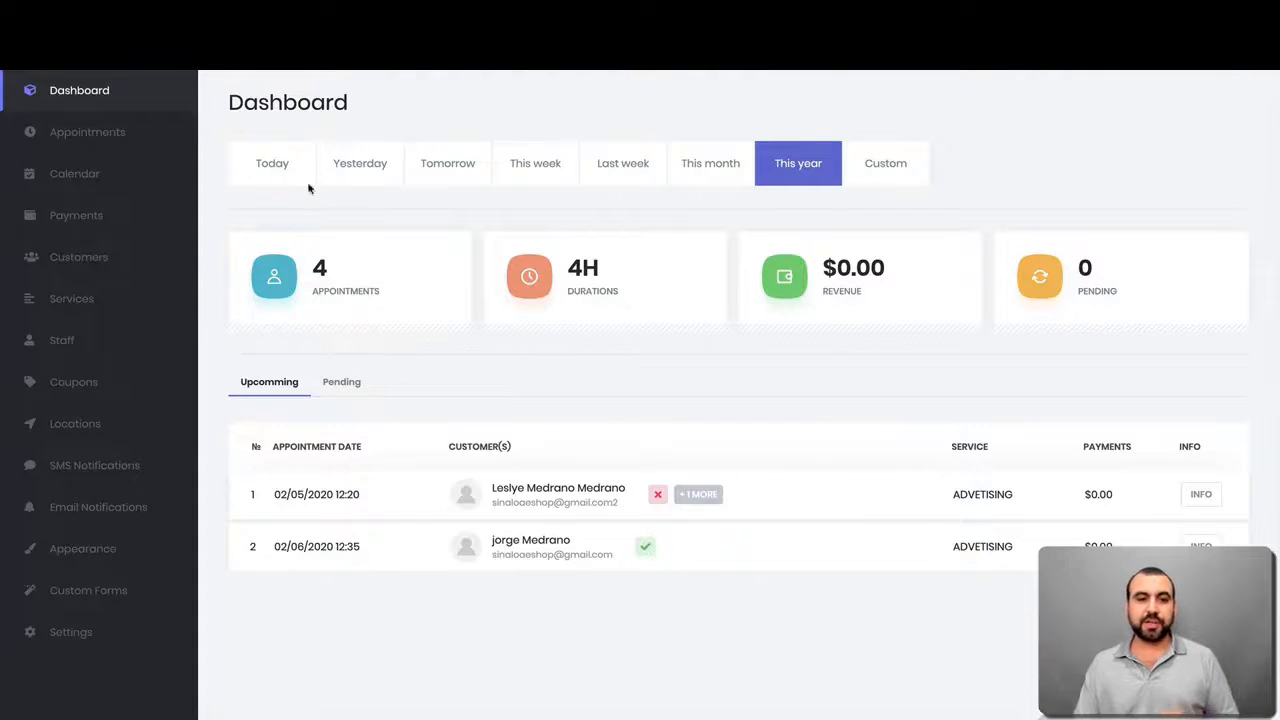
click(284, 166)
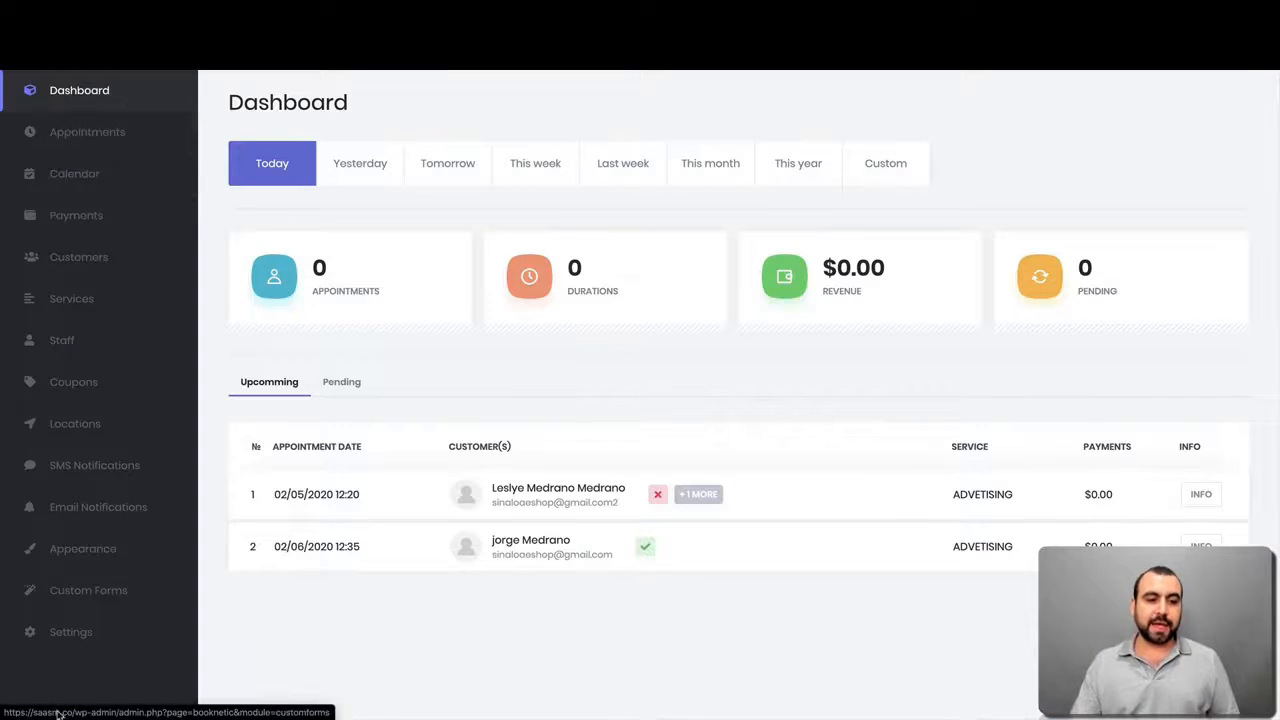
Open the general booking settings and examine the choices for time slot length and for using slot length as service duration.
click(68, 632)
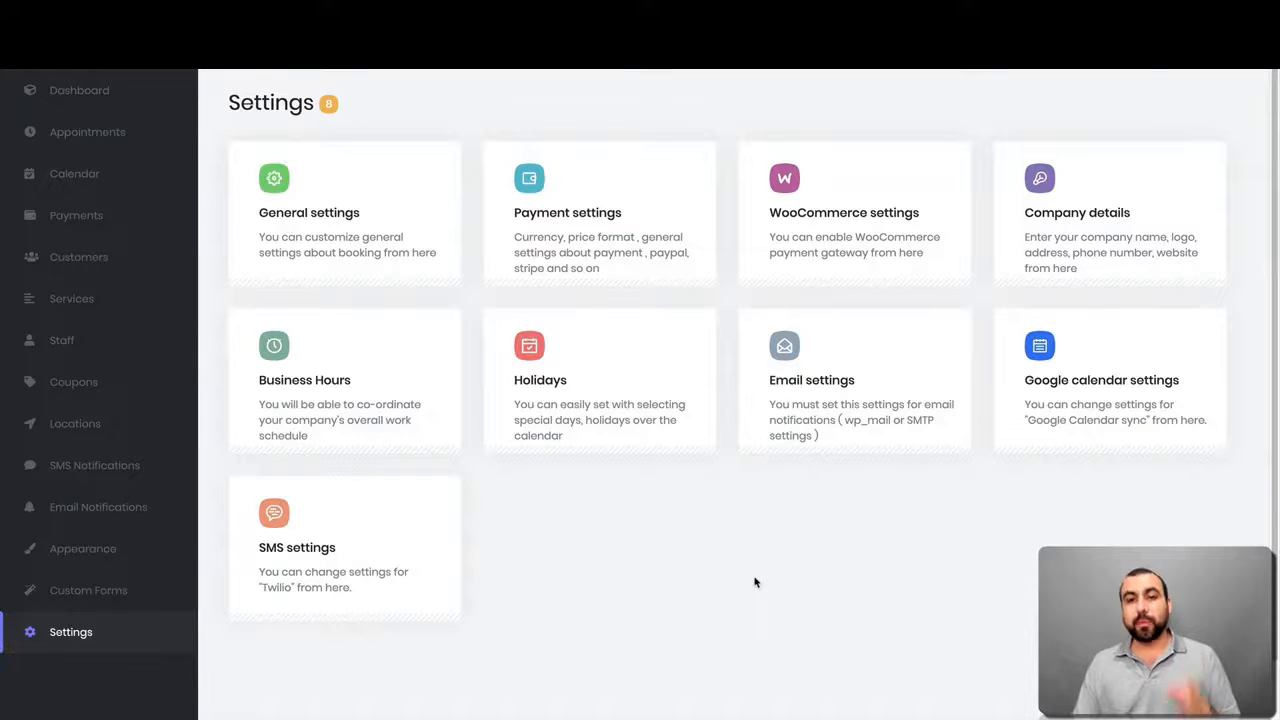
click(344, 237)
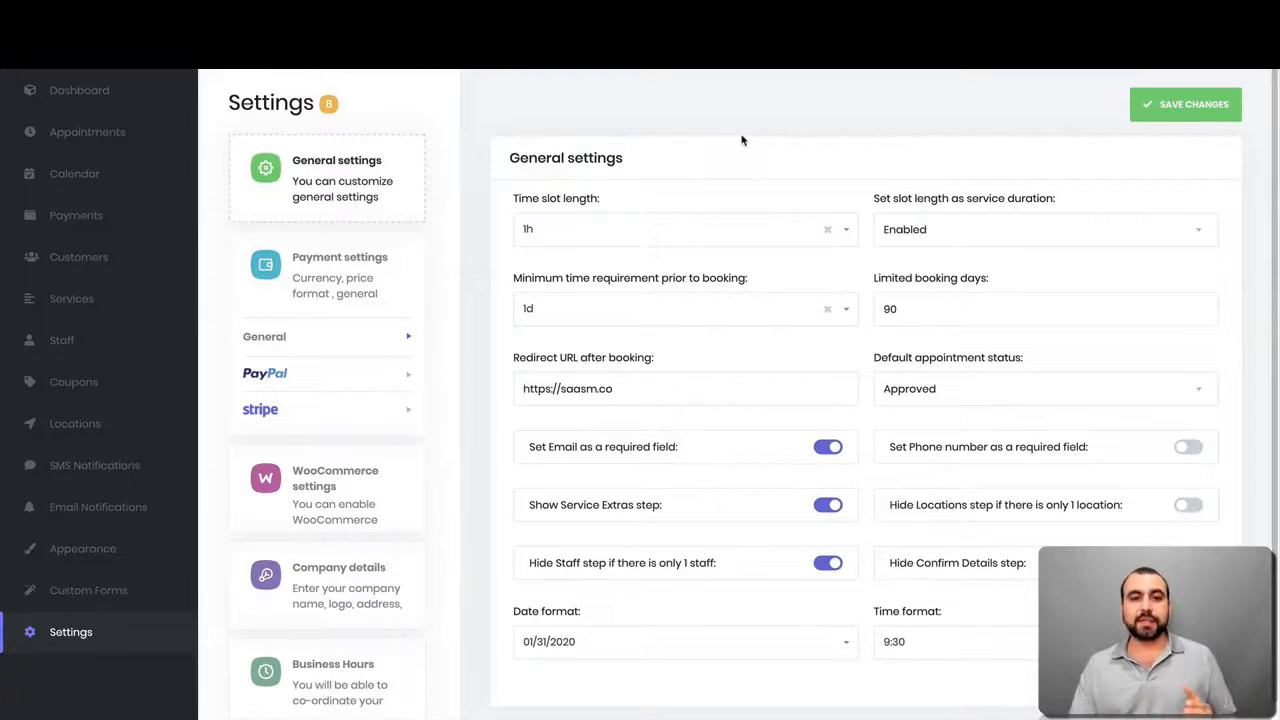
click(670, 215)
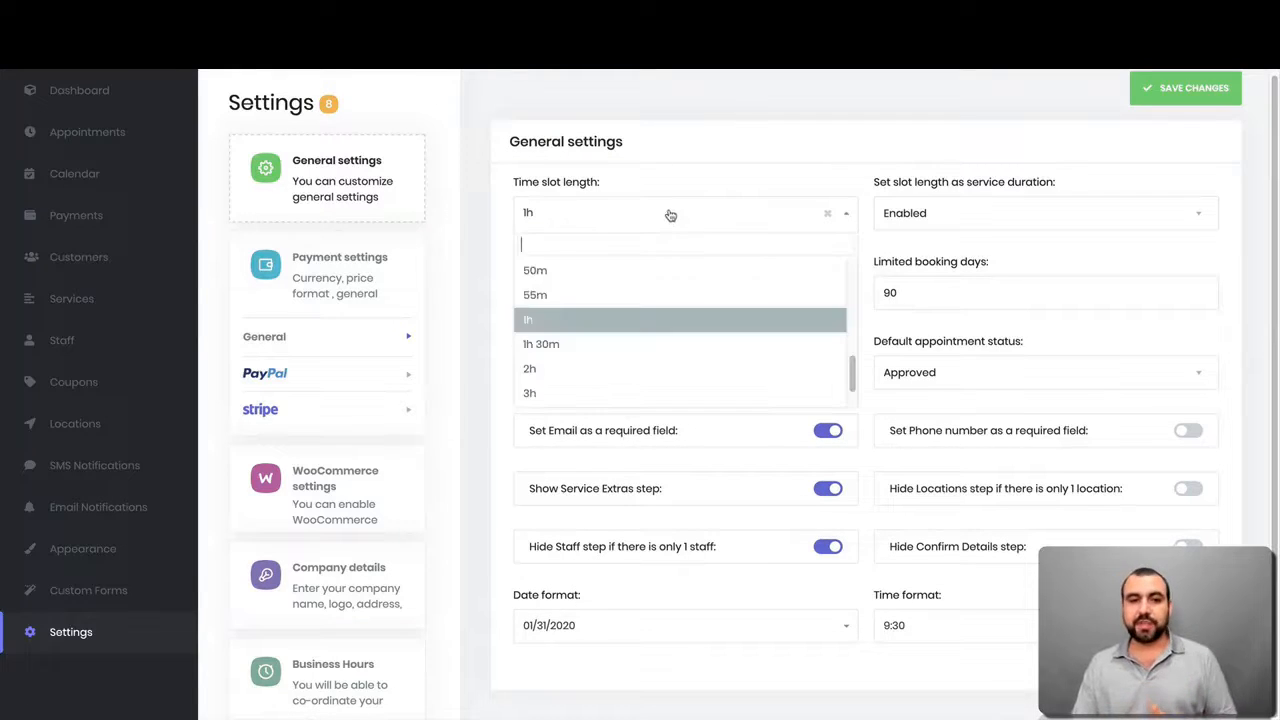
scroll(669, 385, down, 1)
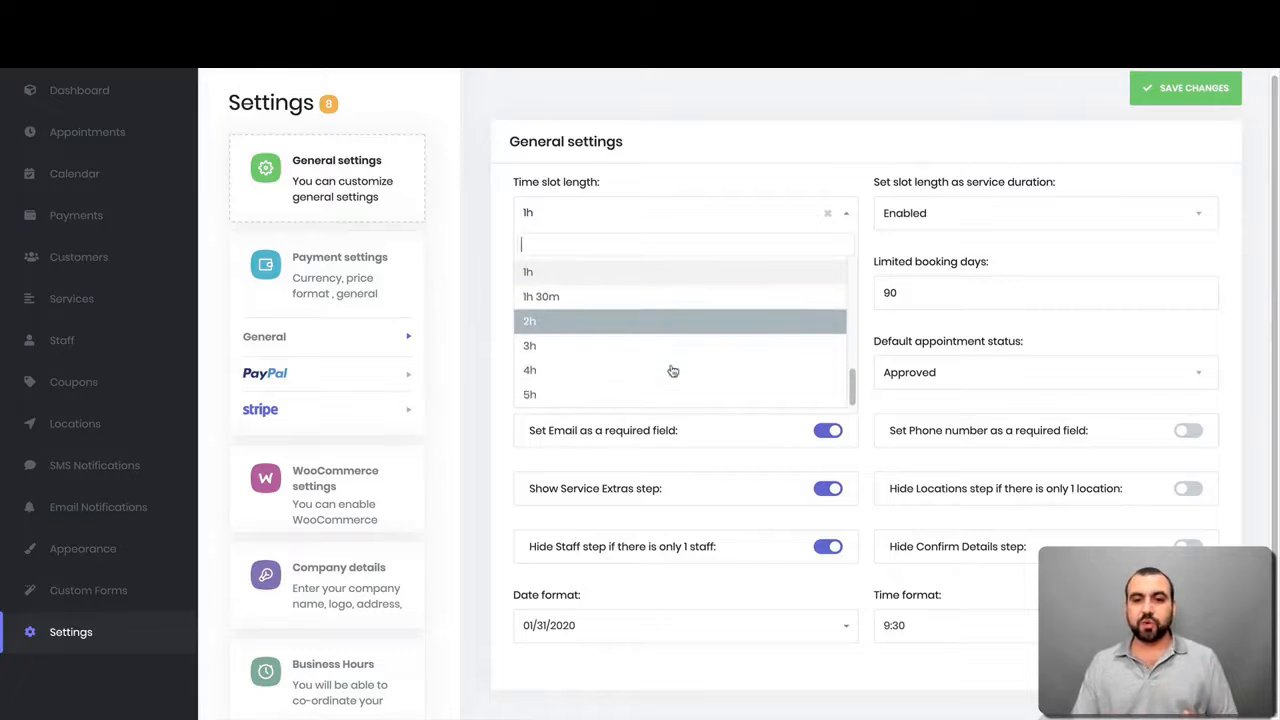
click(830, 136)
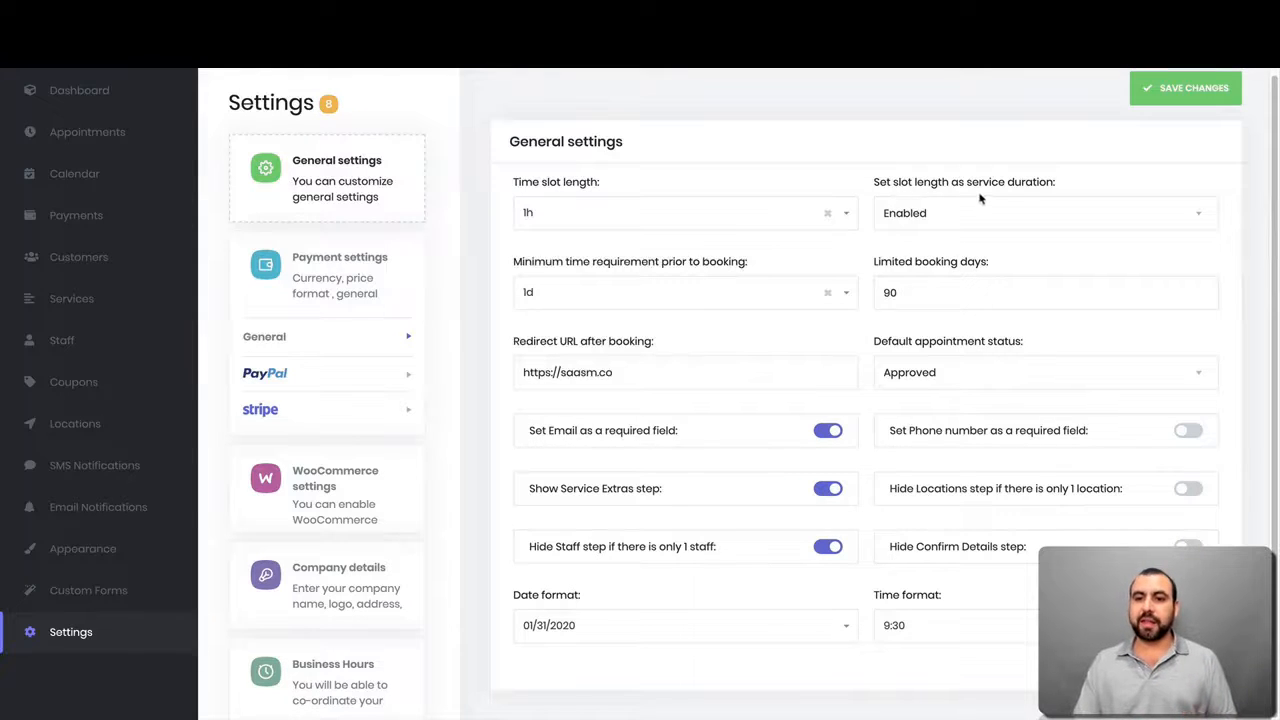
click(1025, 208)
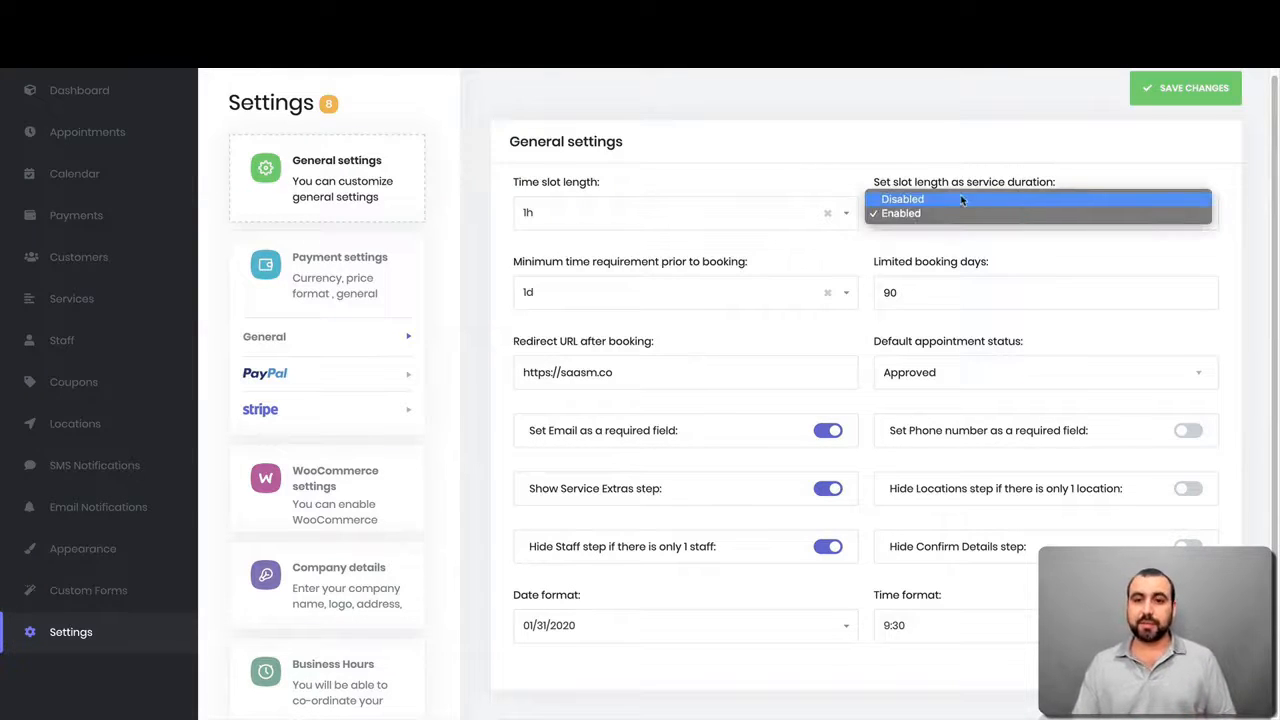
click(896, 142)
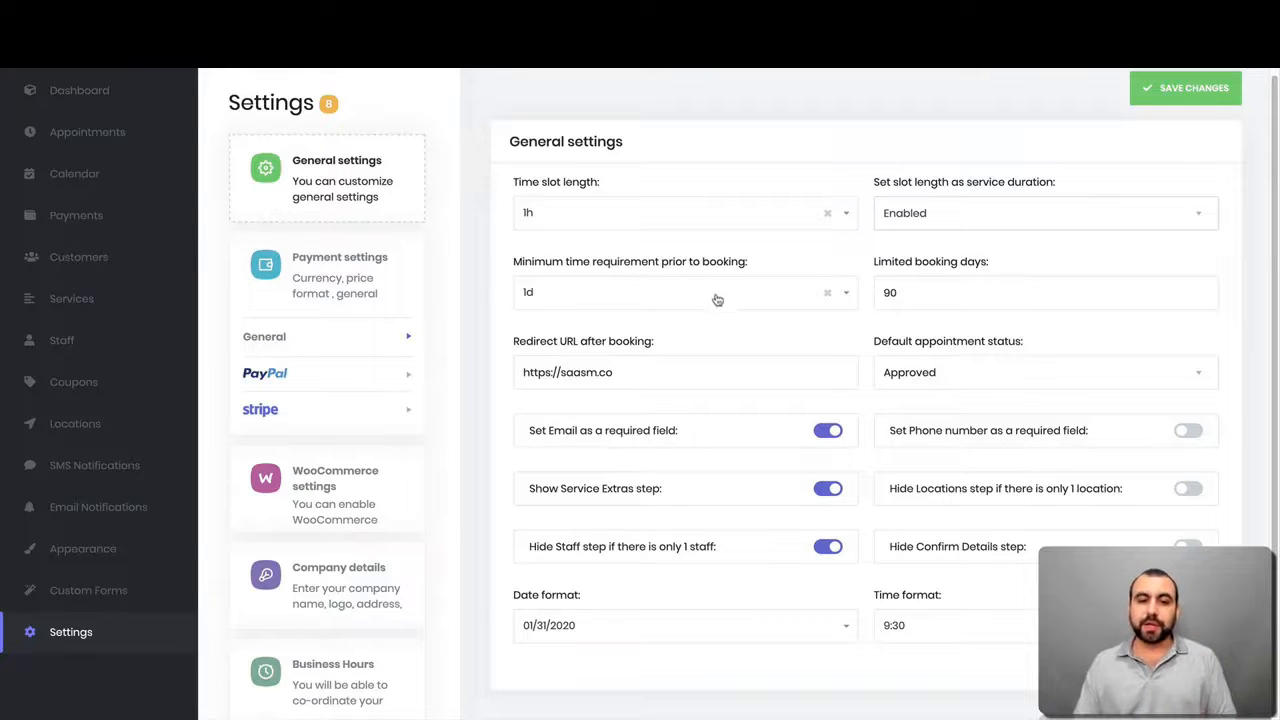
Look through the minimum time requirement choices prior to booking and set the limited booking days to 30.
click(668, 298)
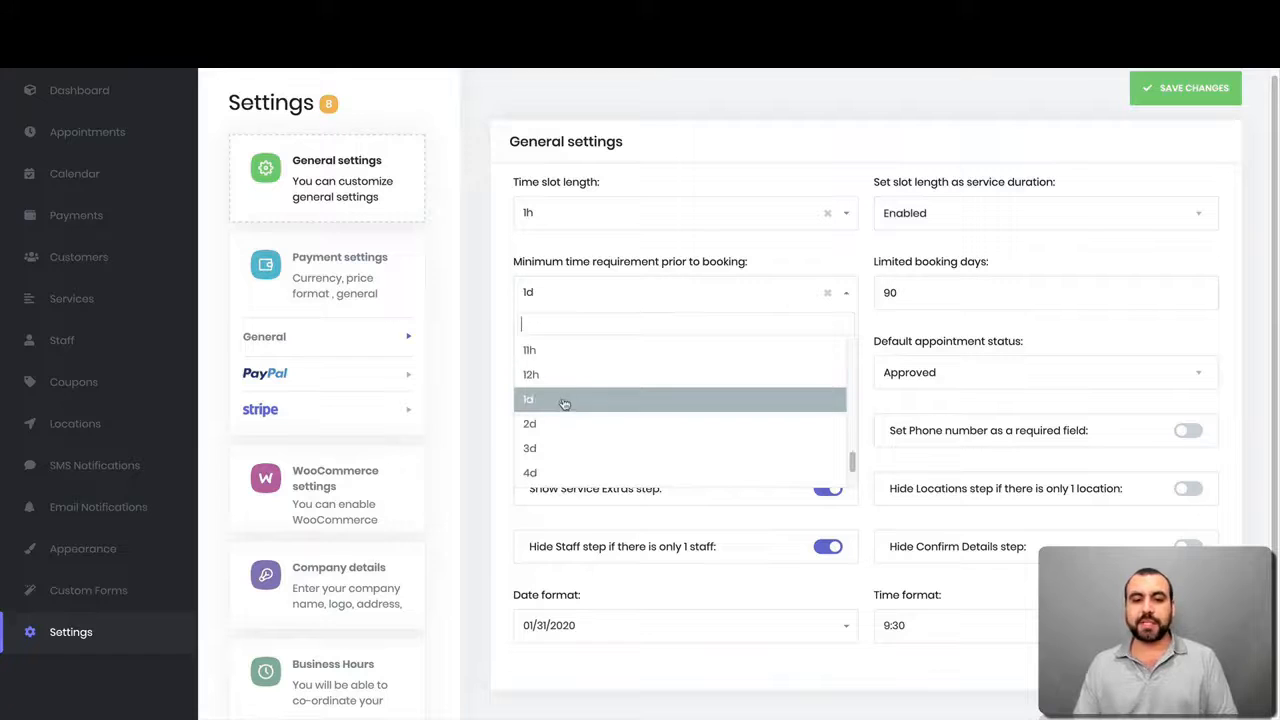
scroll(566, 426, down, 2)
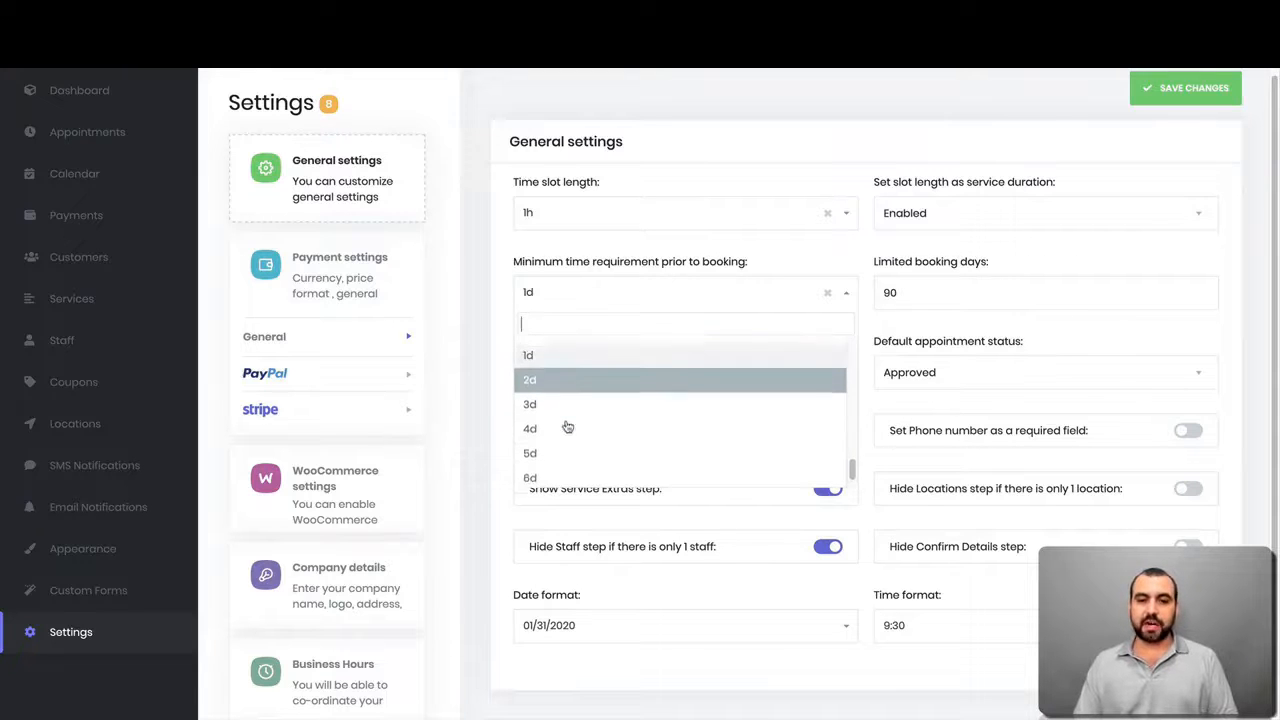
scroll(567, 427, up, 2)
click(785, 249)
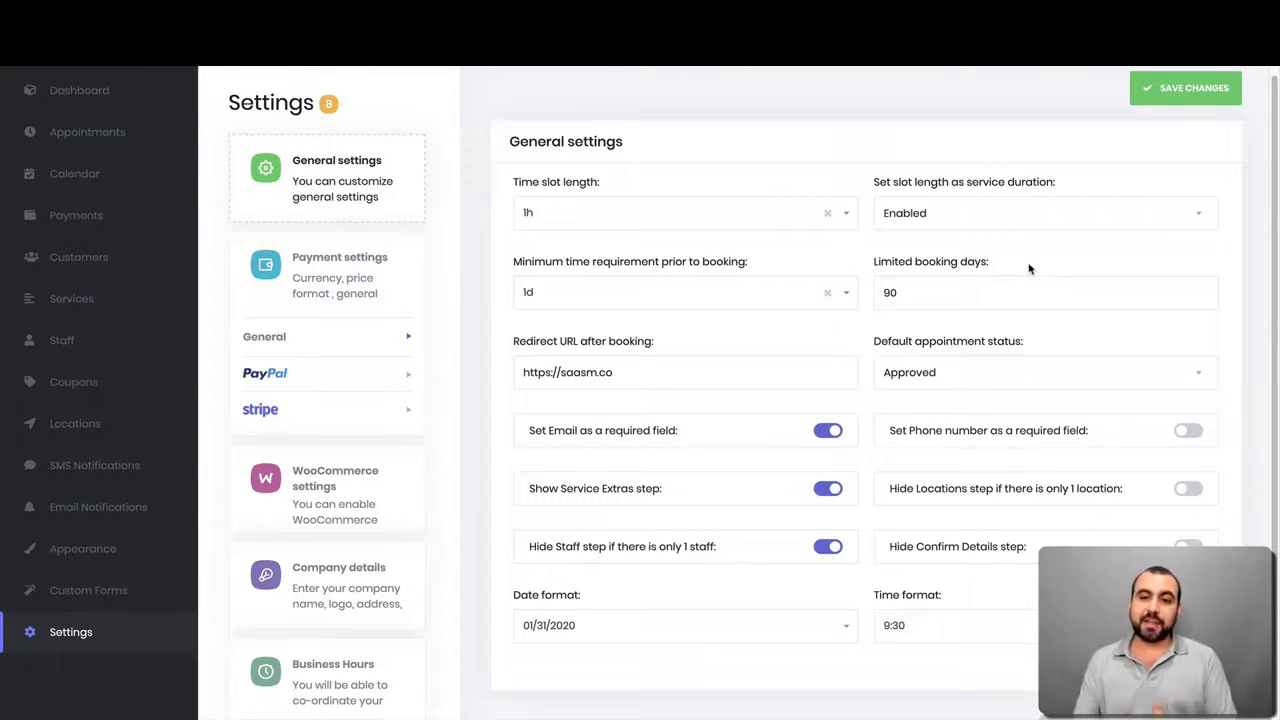
drag(960, 300, 876, 297)
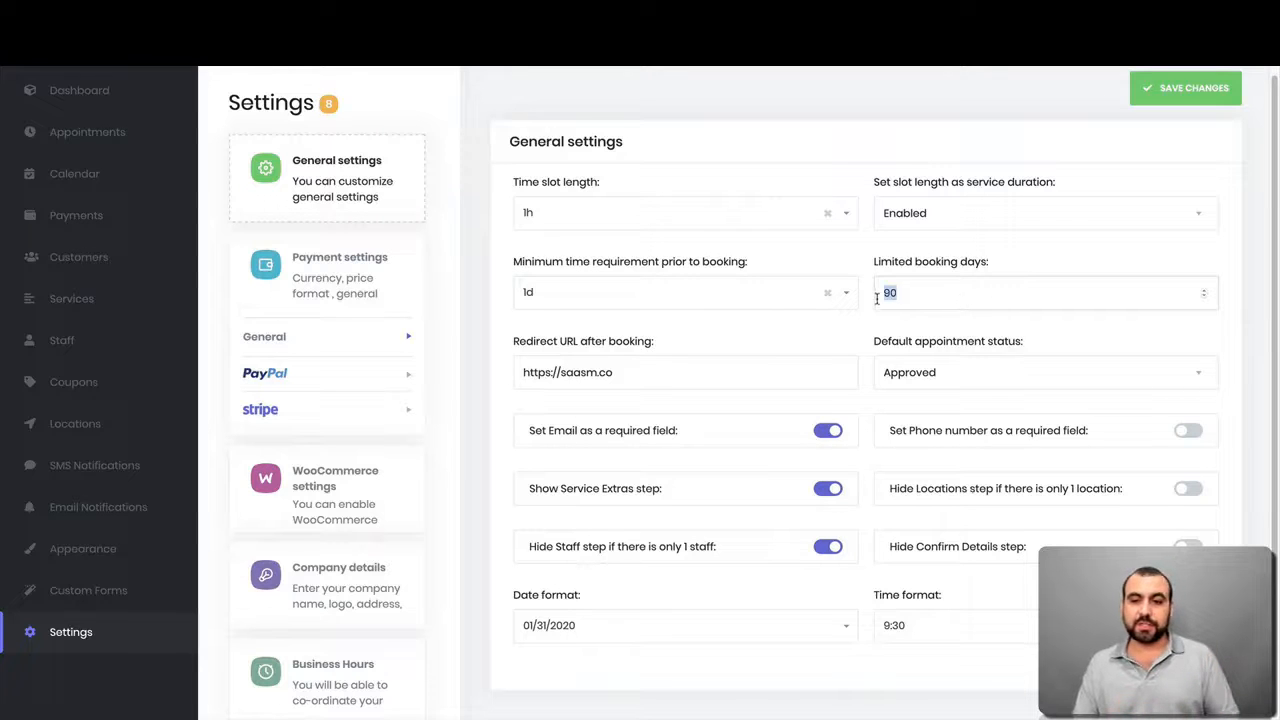
text(30)
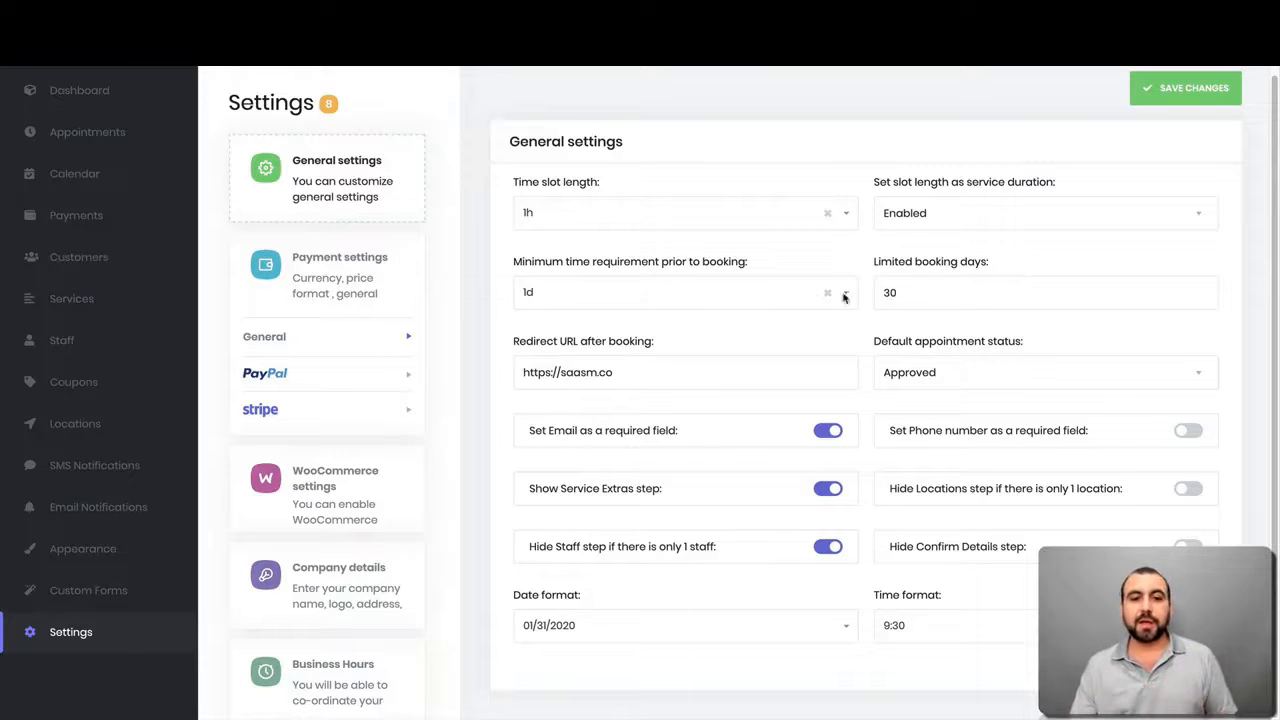
Review the redirect URL used after booking and the available default appointment statuses.
drag(546, 345, 692, 372)
click(704, 384)
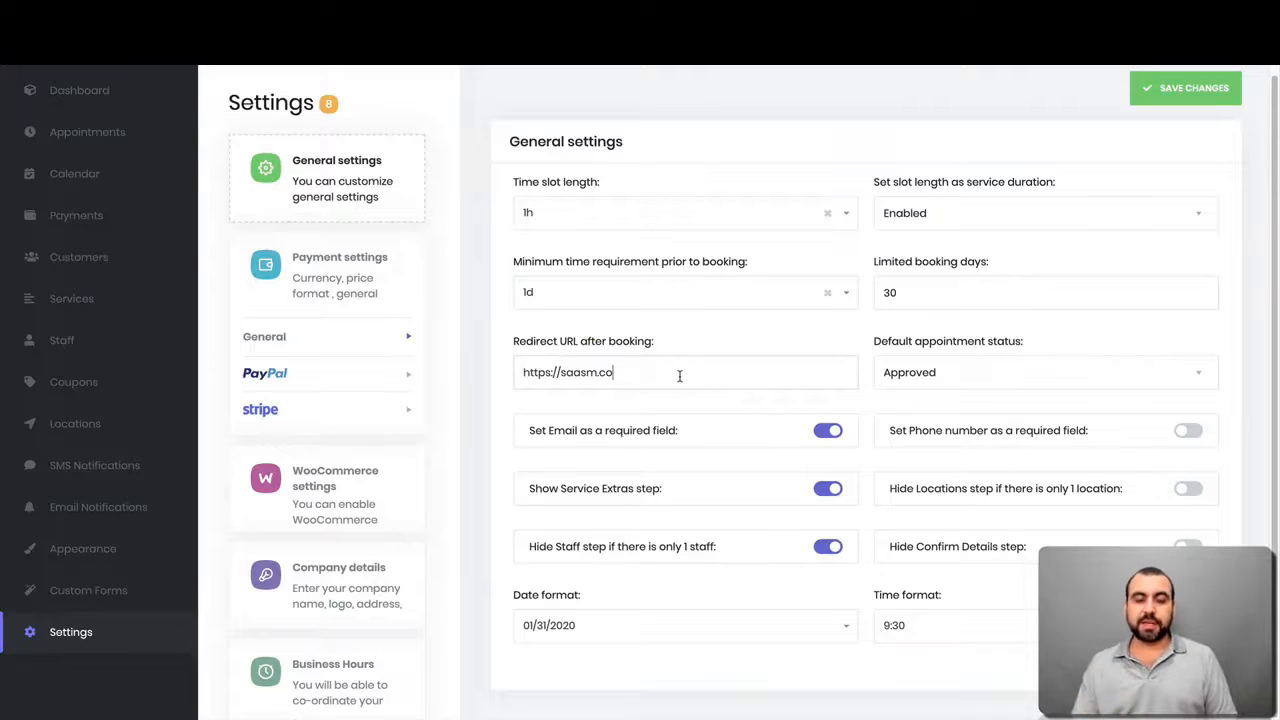
drag(679, 376, 514, 372)
click(669, 364)
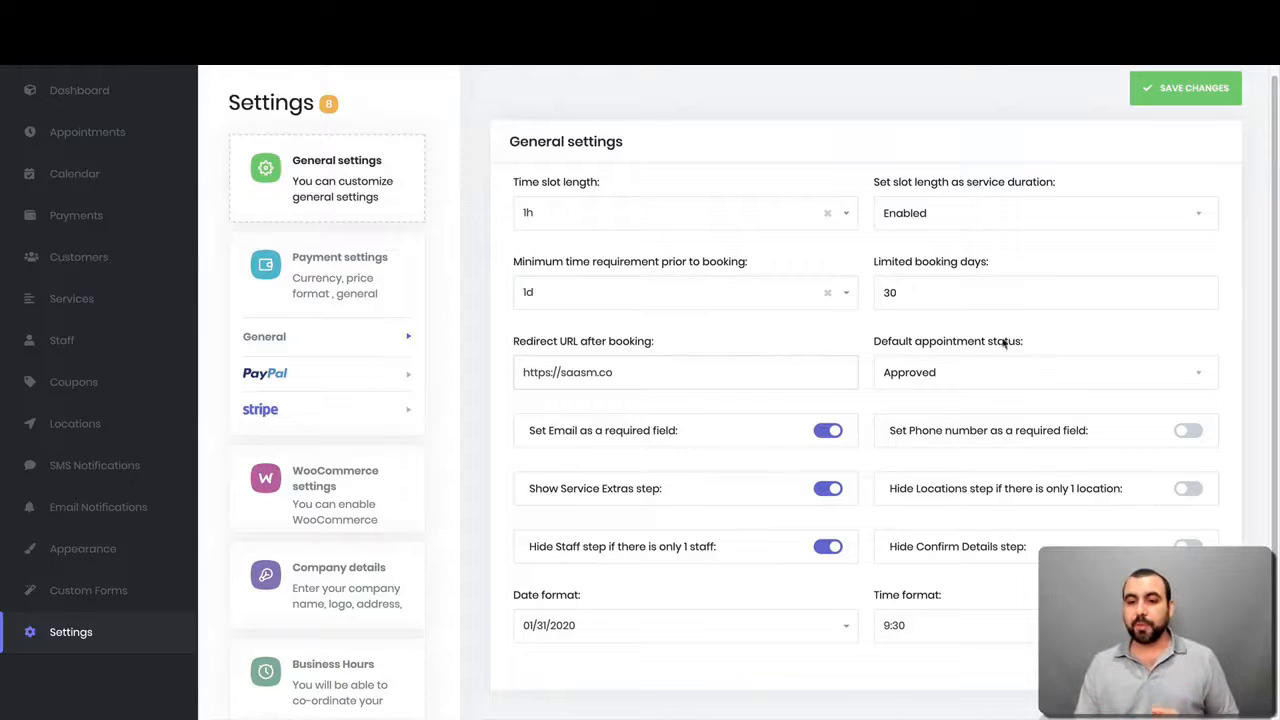
click(951, 374)
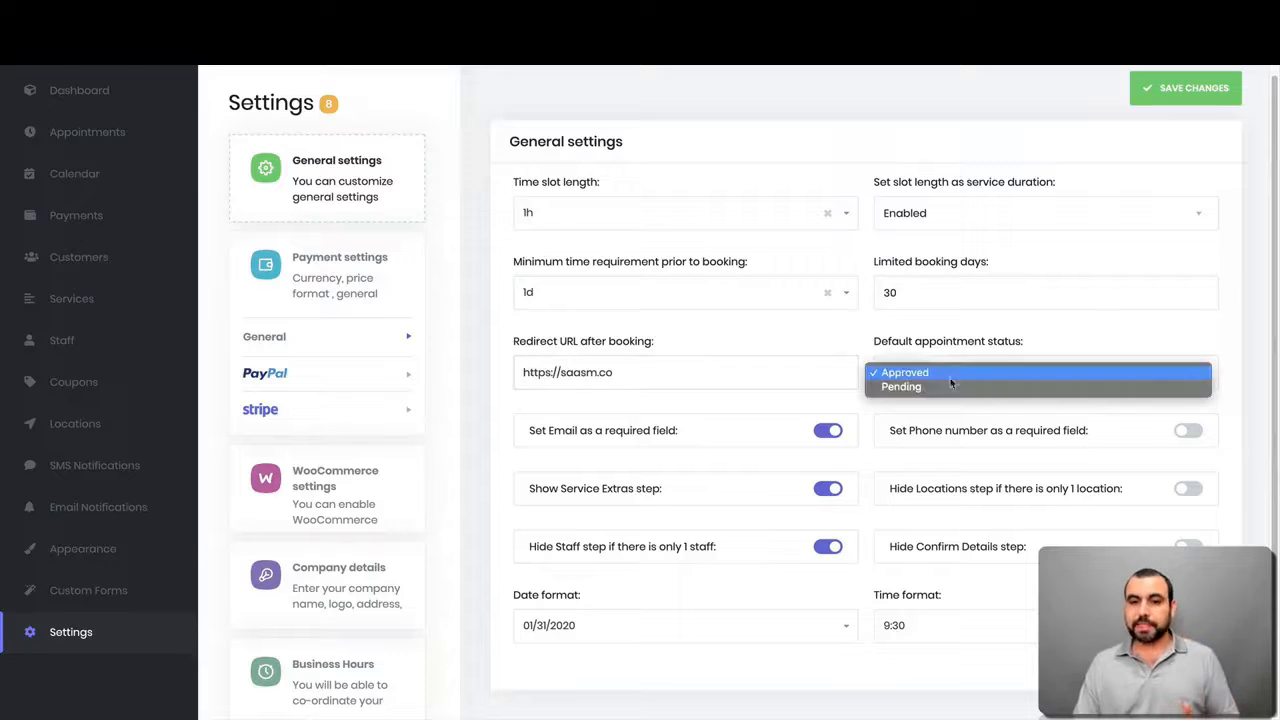
click(1062, 330)
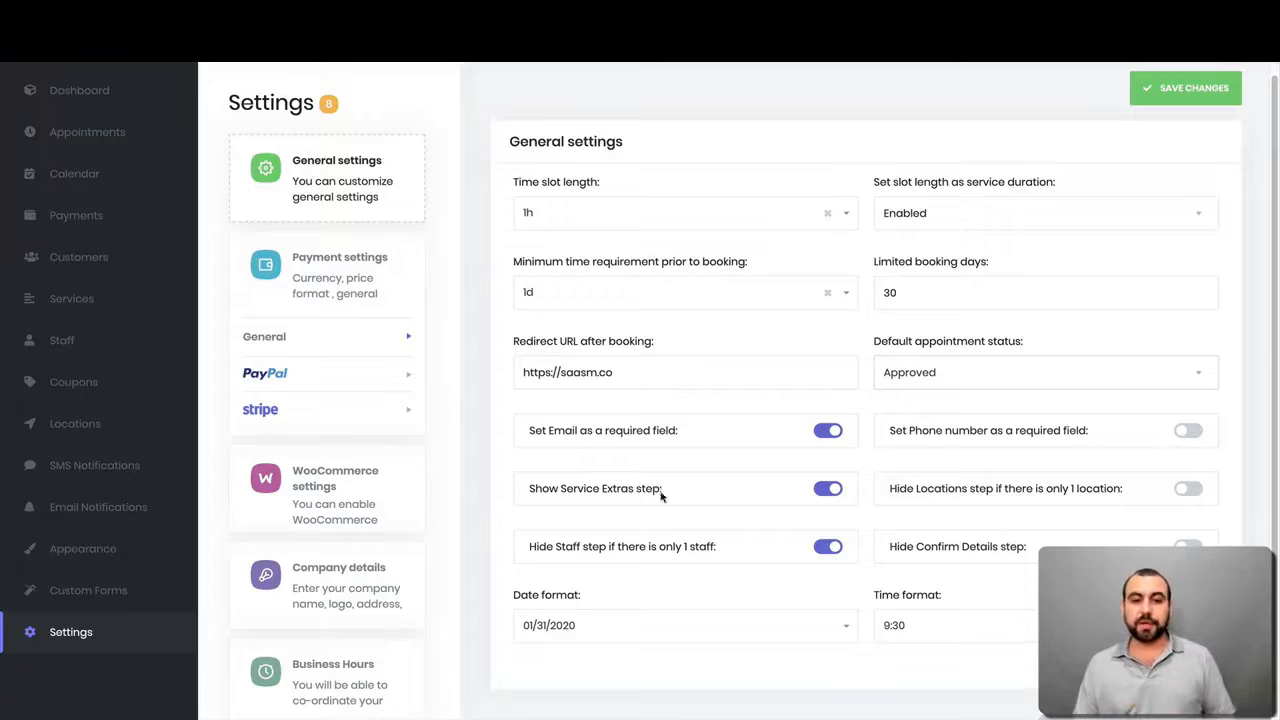
Keep the Service Extras step shown, enable hiding the Locations step for a single location, and disable hiding the Staff step for a single staff member.
click(828, 490)
click(828, 490)
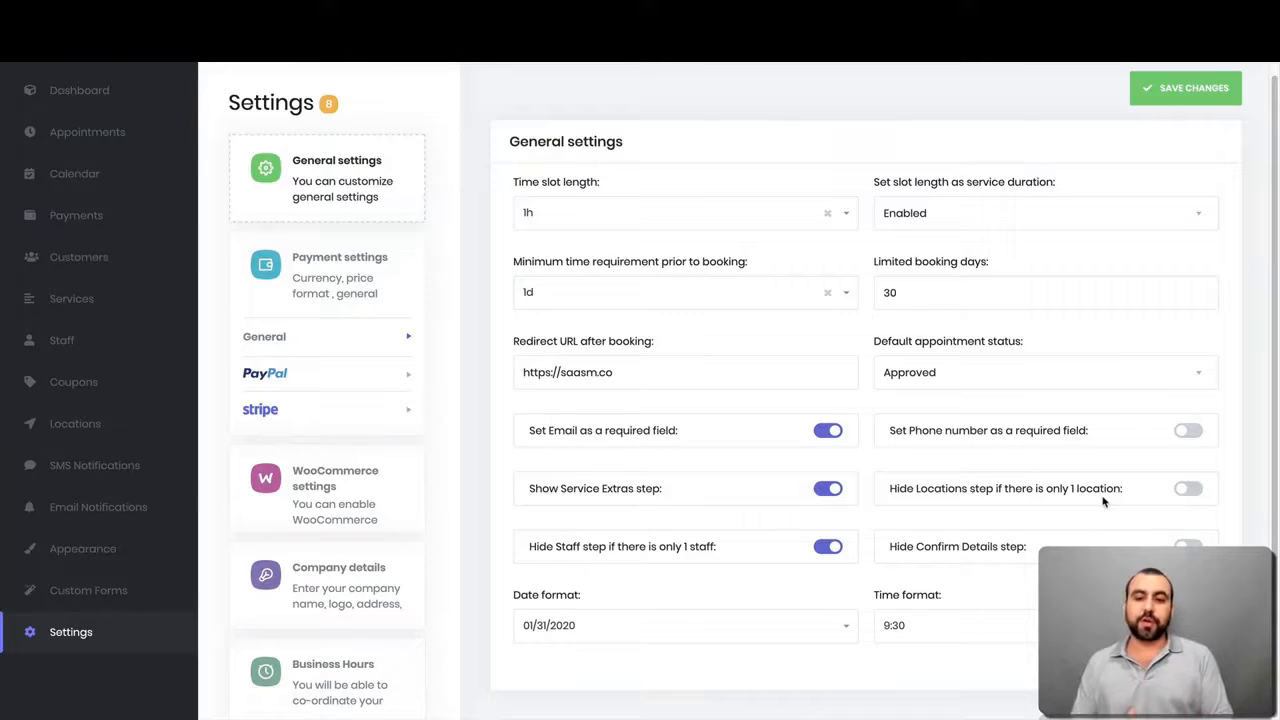
click(1184, 489)
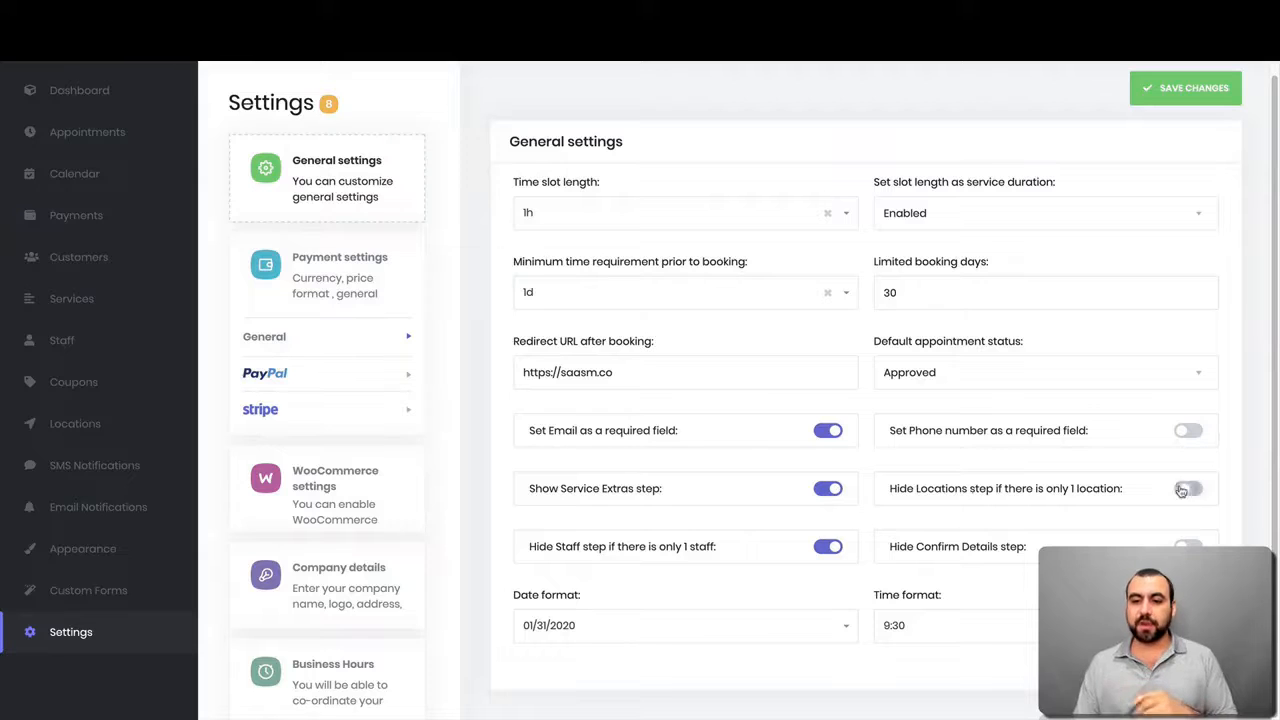
click(832, 488)
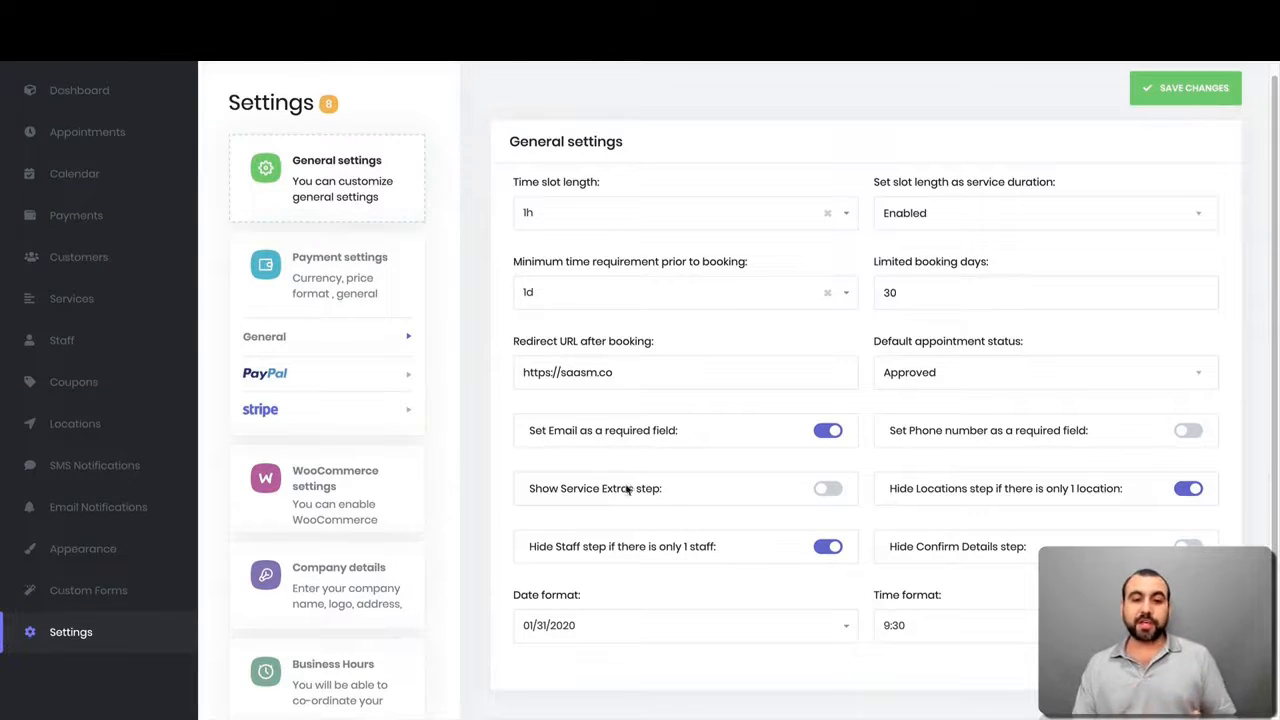
click(823, 492)
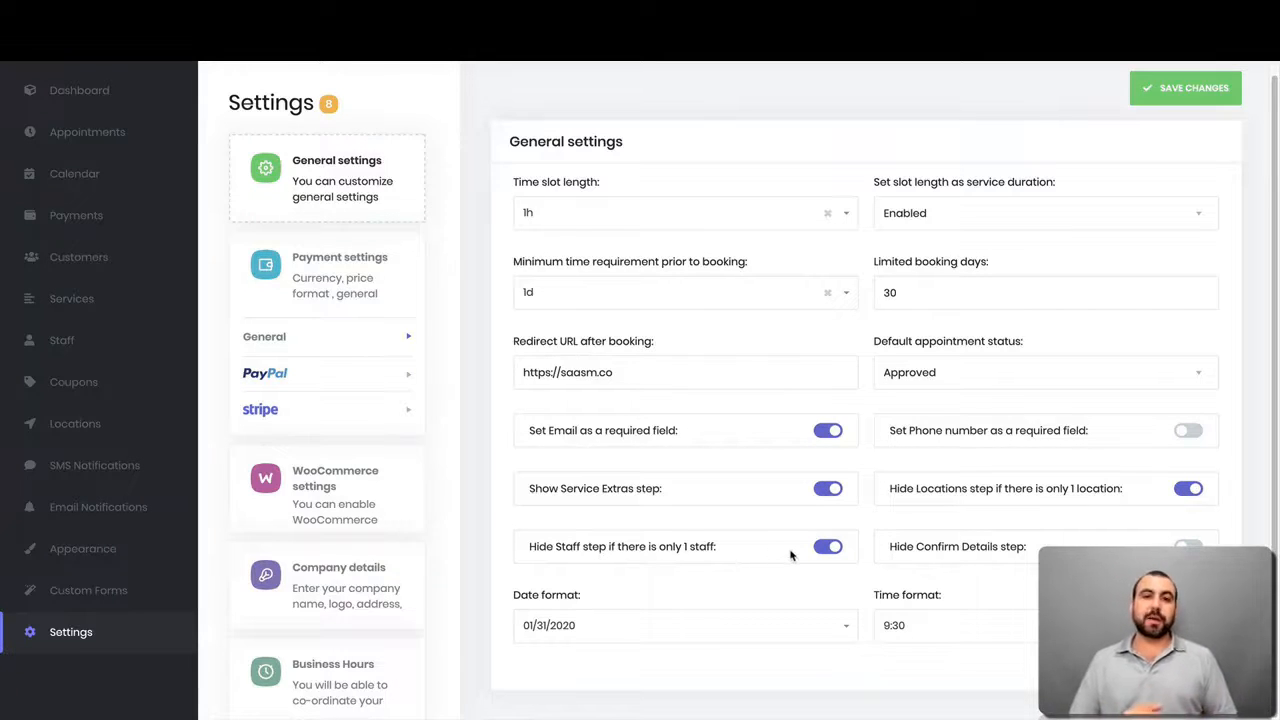
click(825, 551)
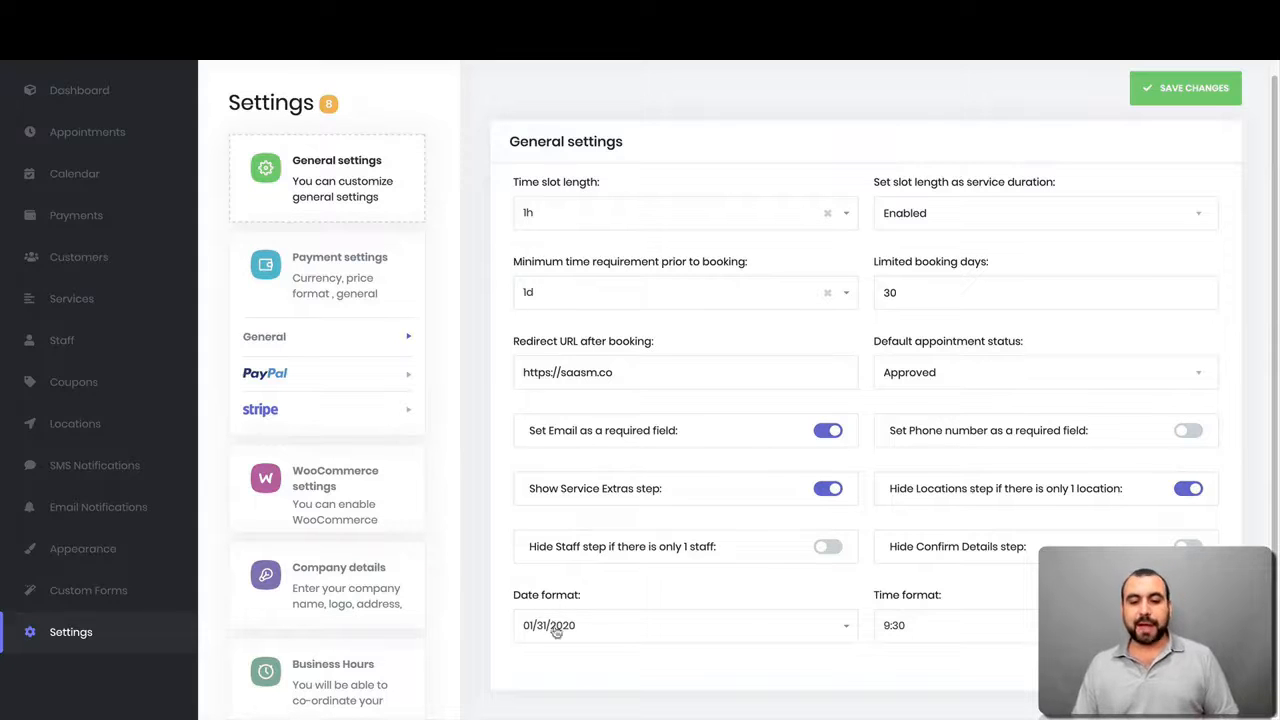
Examine the available date formats and time formats in the general settings without changing them.
click(637, 637)
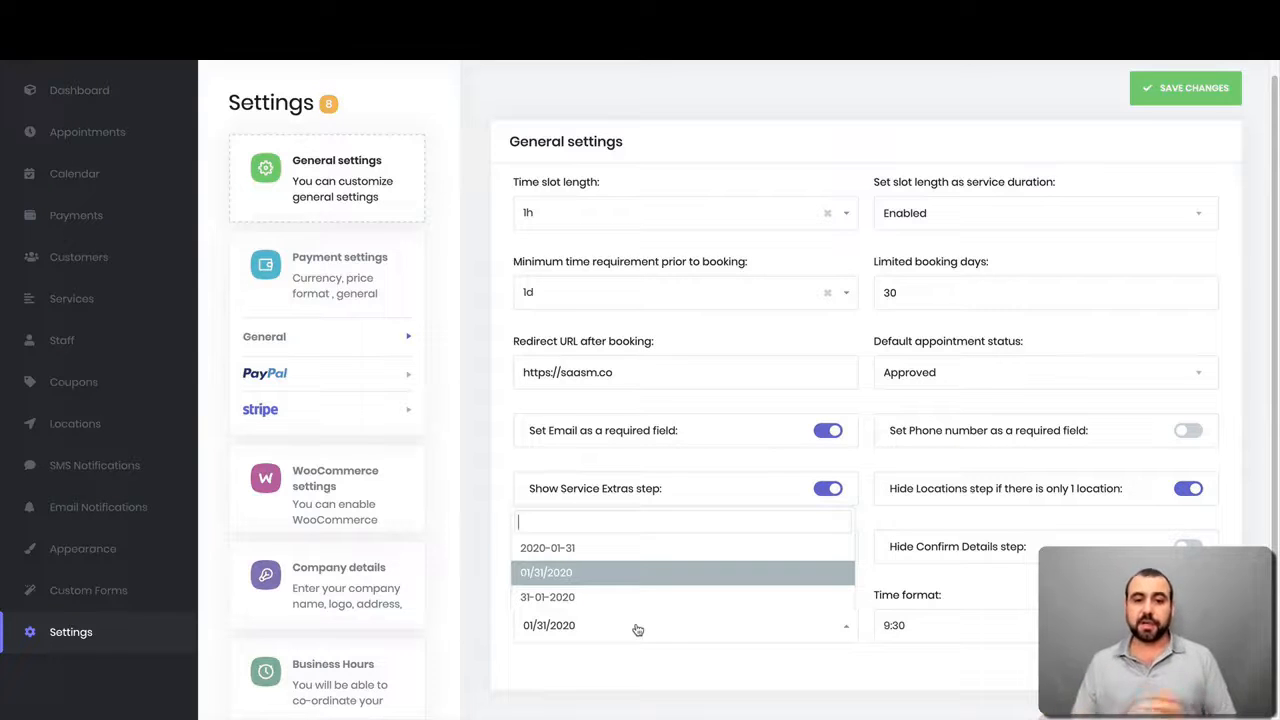
click(751, 661)
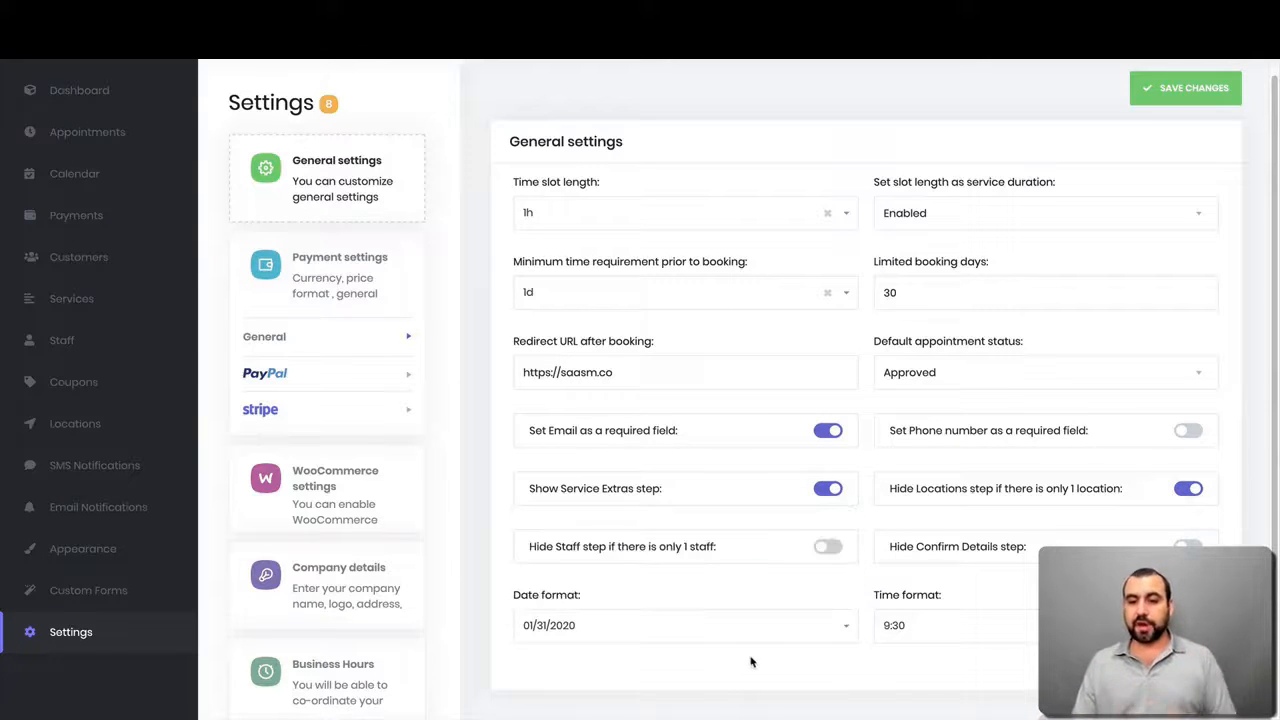
click(910, 627)
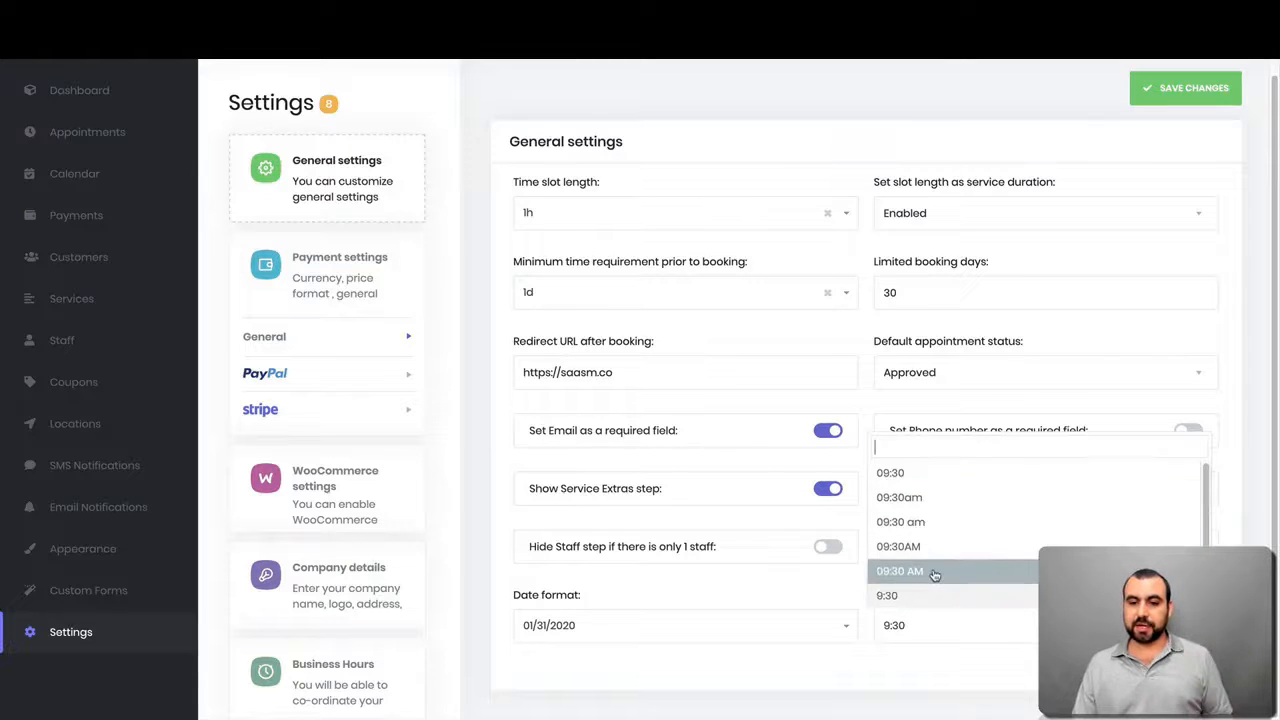
scroll(935, 575, down, 1)
scroll(934, 574, up, 2)
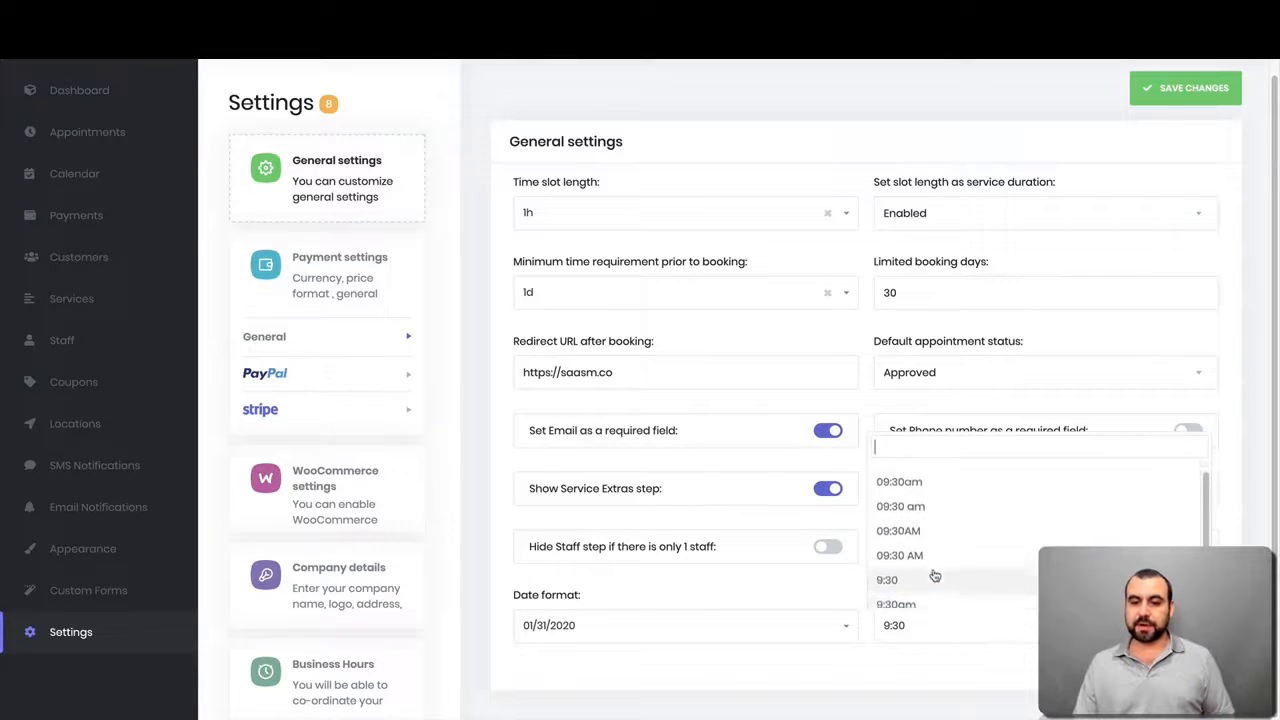
click(905, 638)
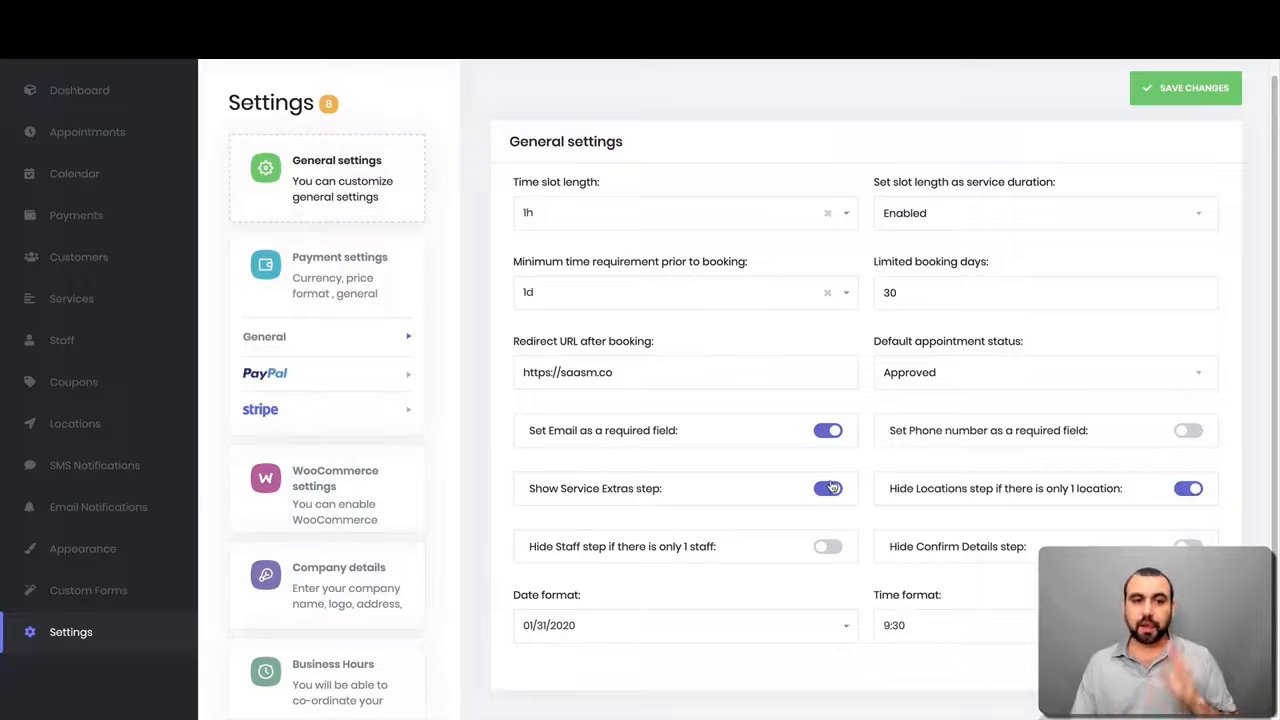
Open the payment settings and examine the list of currencies and the option for customers to pay the full amount.
click(330, 265)
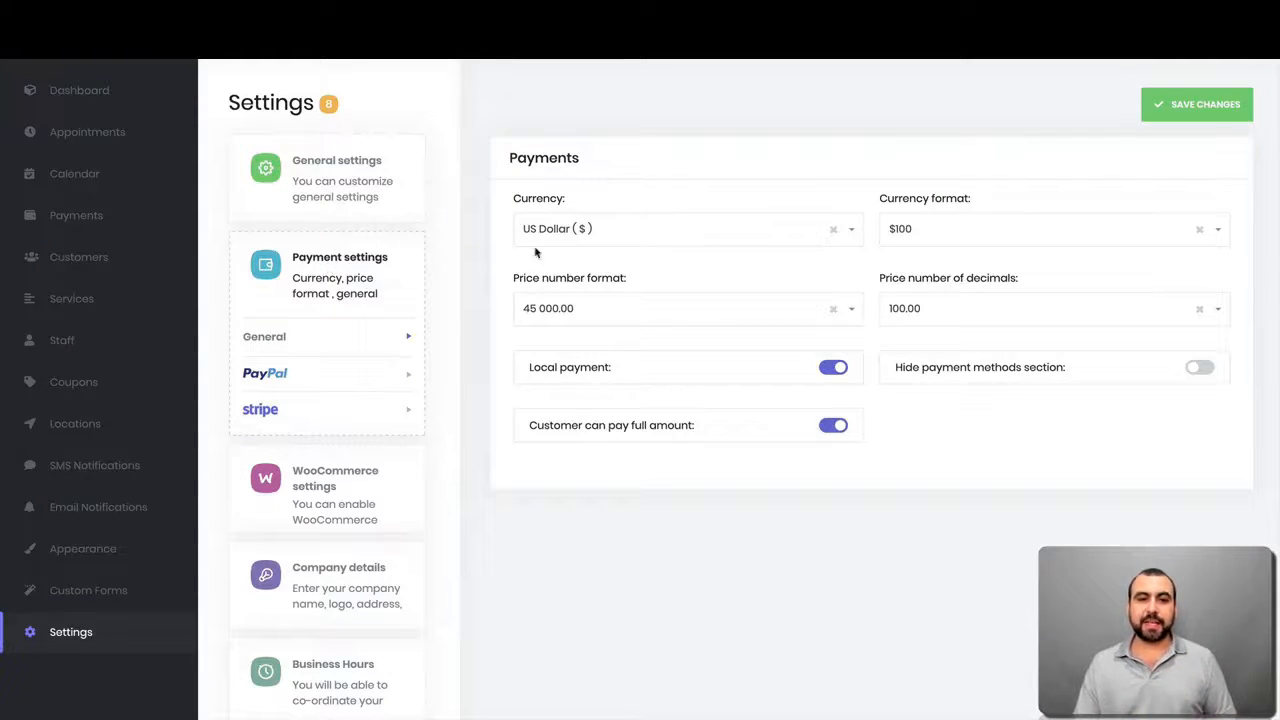
click(697, 234)
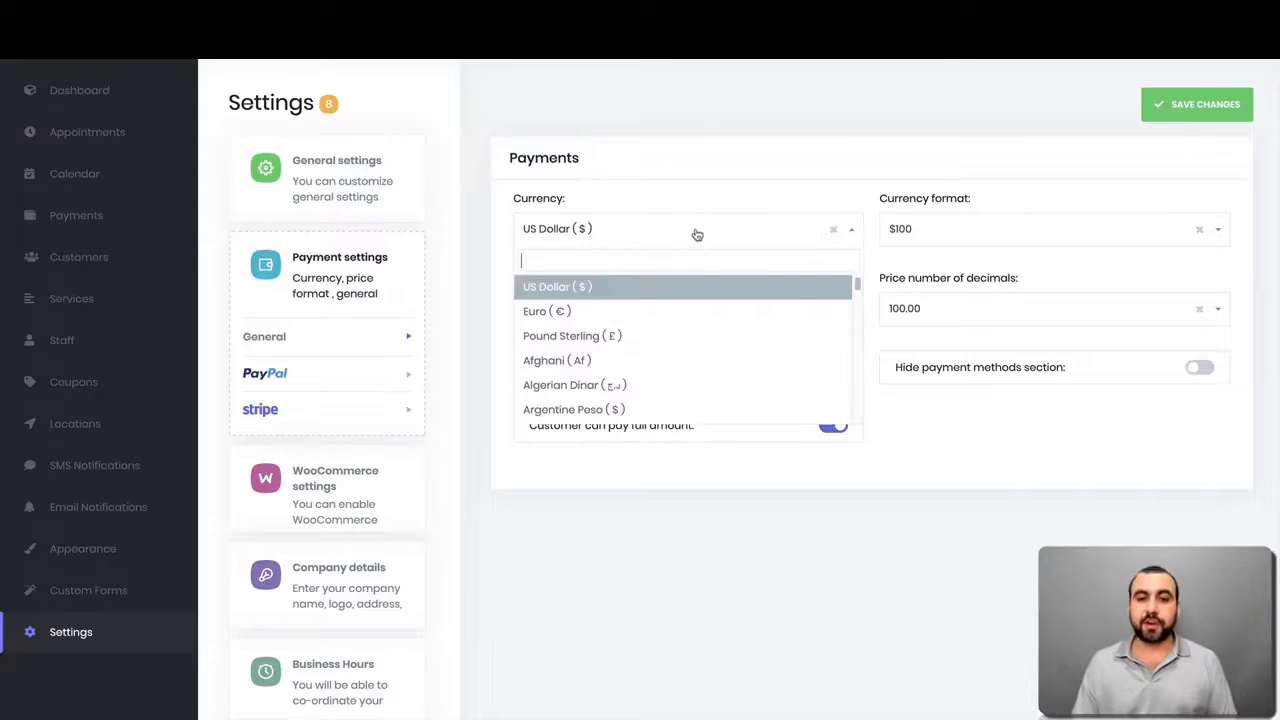
scroll(697, 339, down, 8)
scroll(697, 339, down, 20)
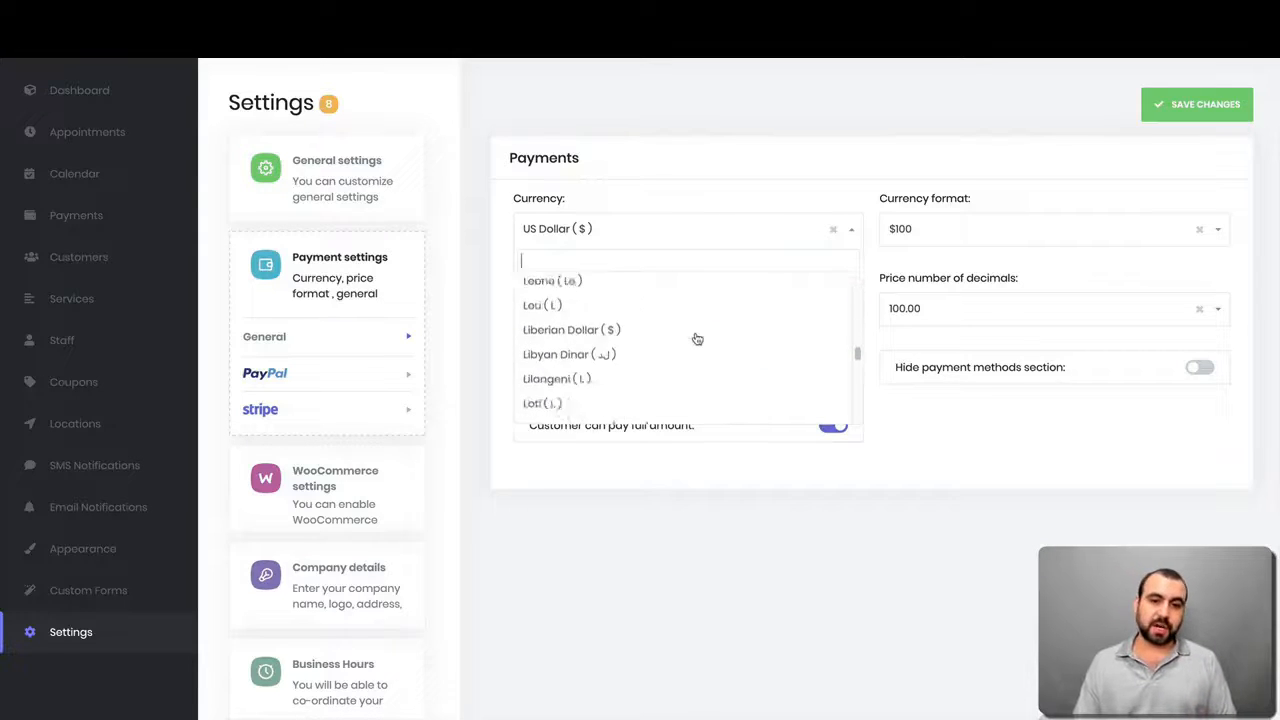
click(1015, 517)
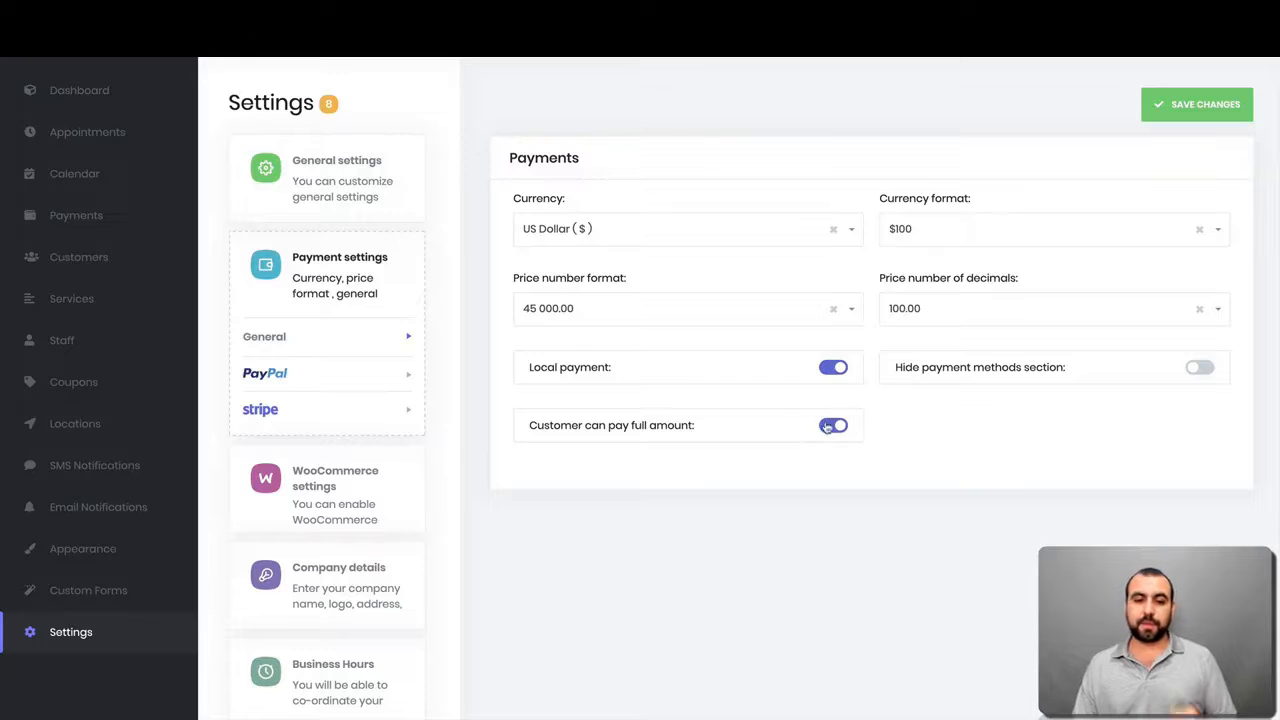
drag(563, 433, 703, 434)
click(708, 443)
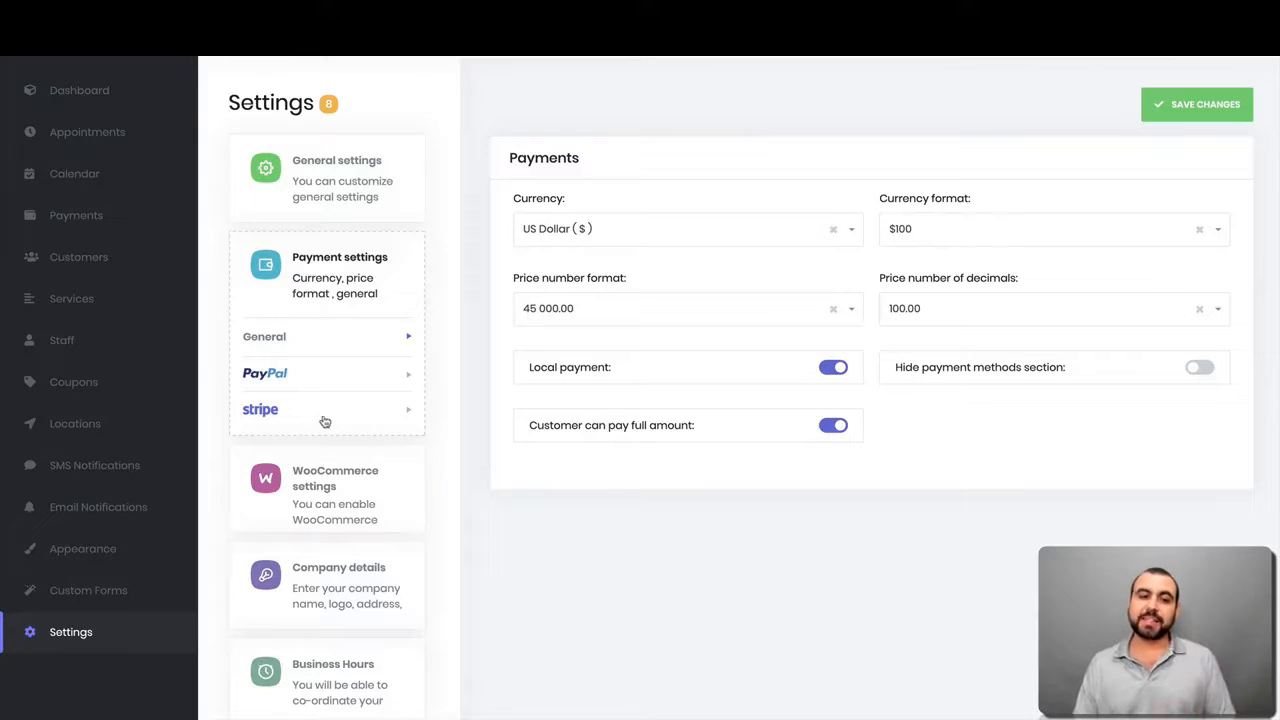
Review the WooCommerce payment gateway setting and open the company details.
scroll(335, 425, down, 1)
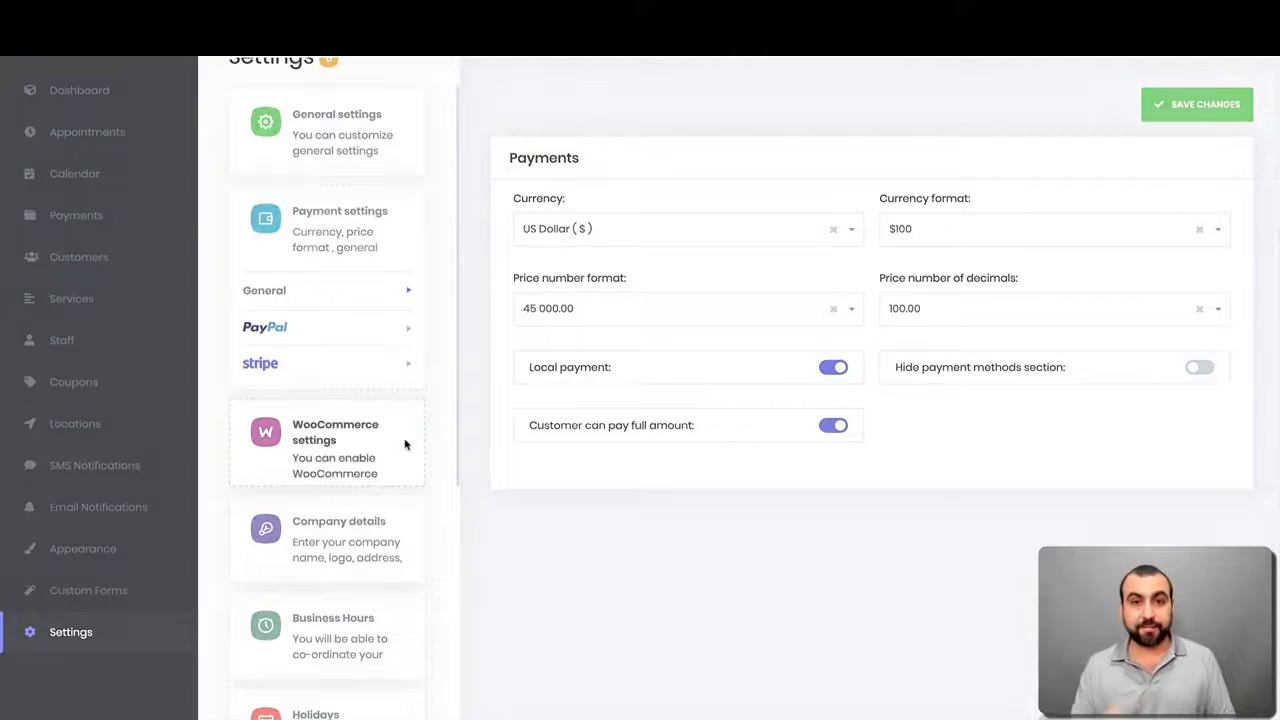
click(405, 445)
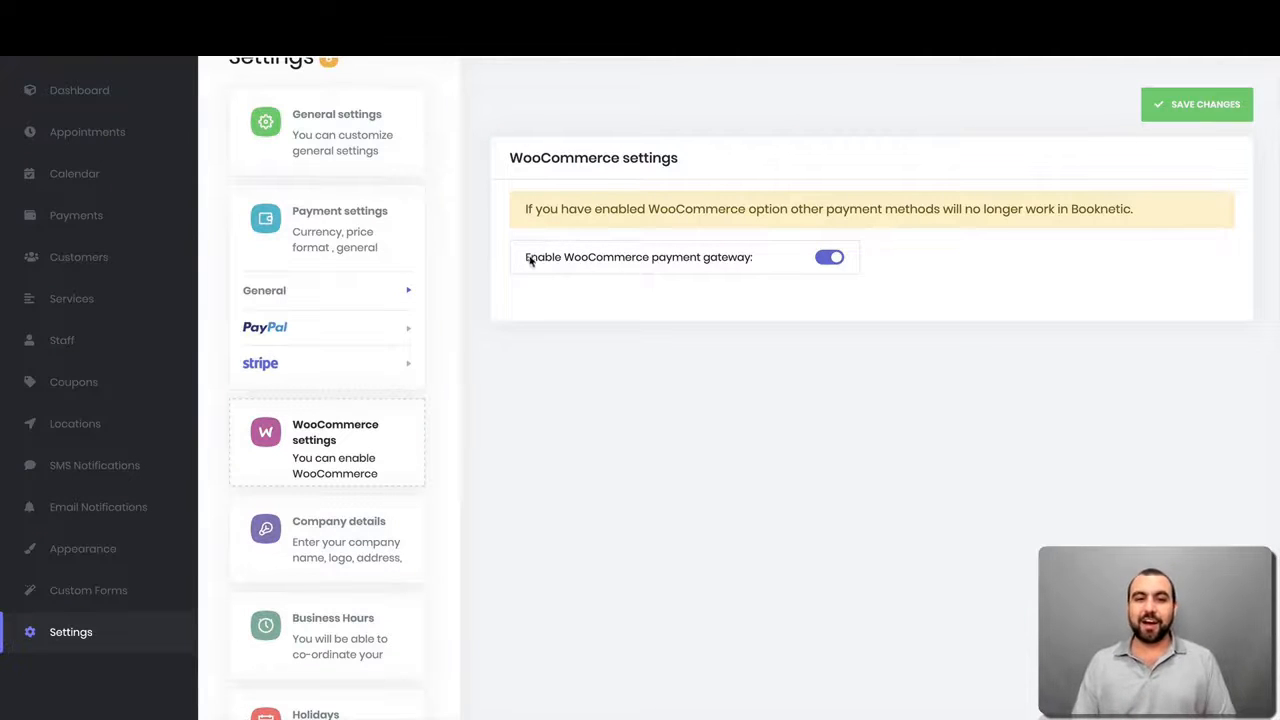
drag(526, 258, 714, 288)
click(801, 371)
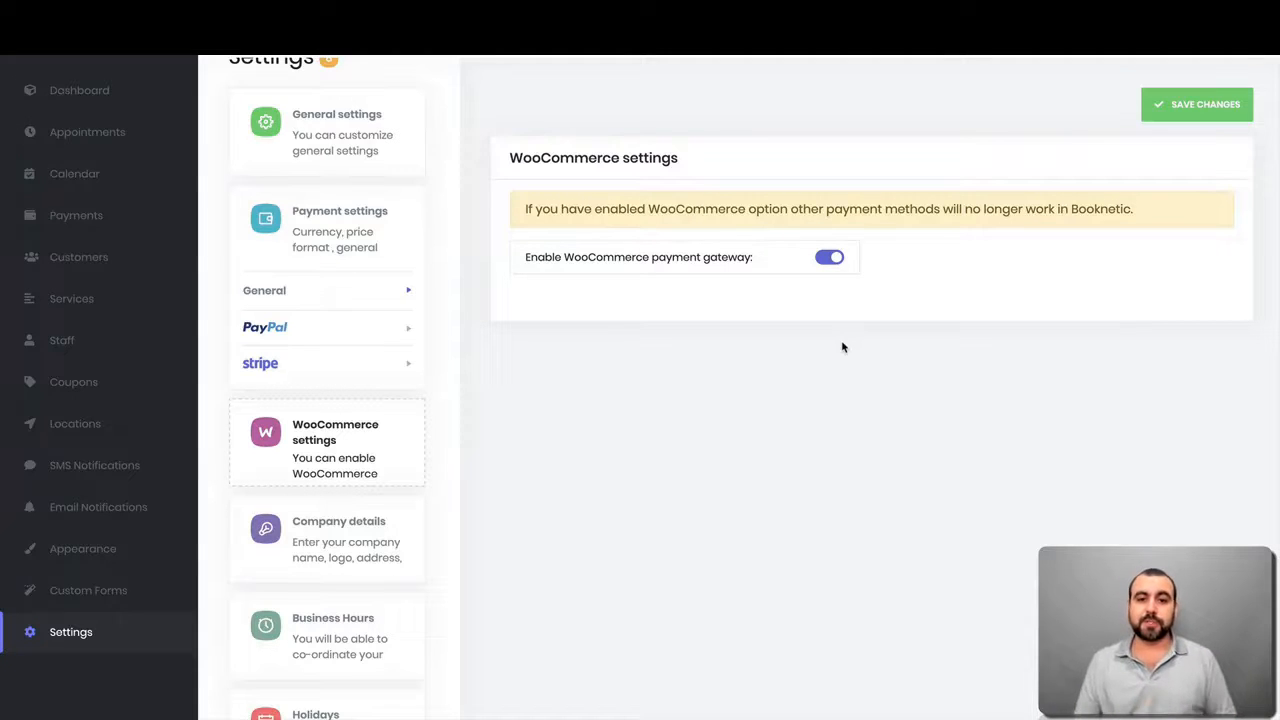
click(398, 532)
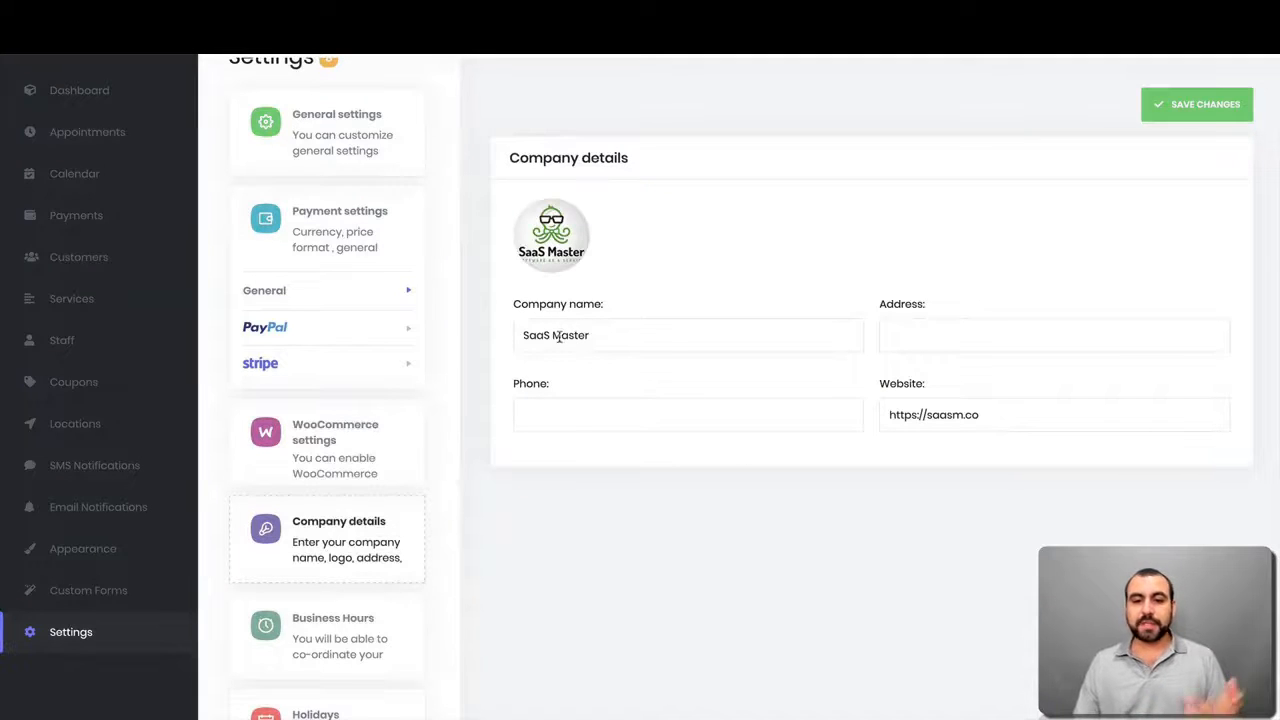
Review the company details fields, open the business hours settings and look over the weekday schedule.
click(975, 331)
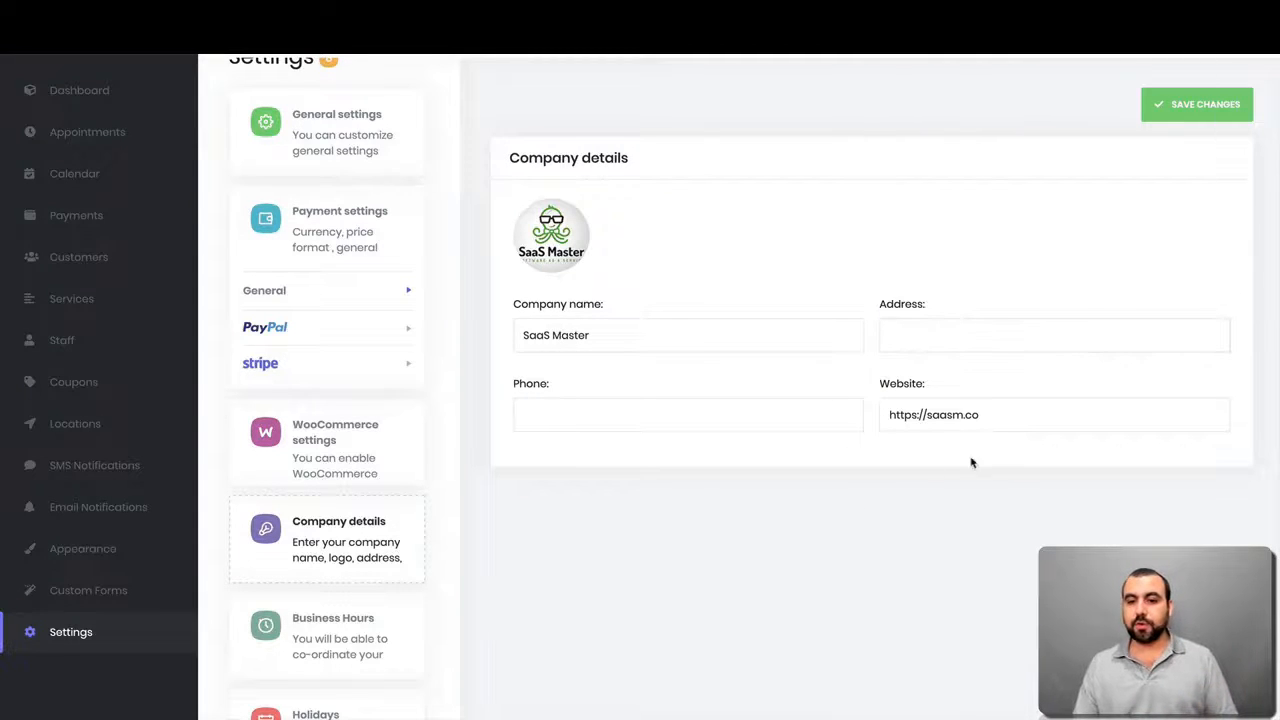
click(407, 655)
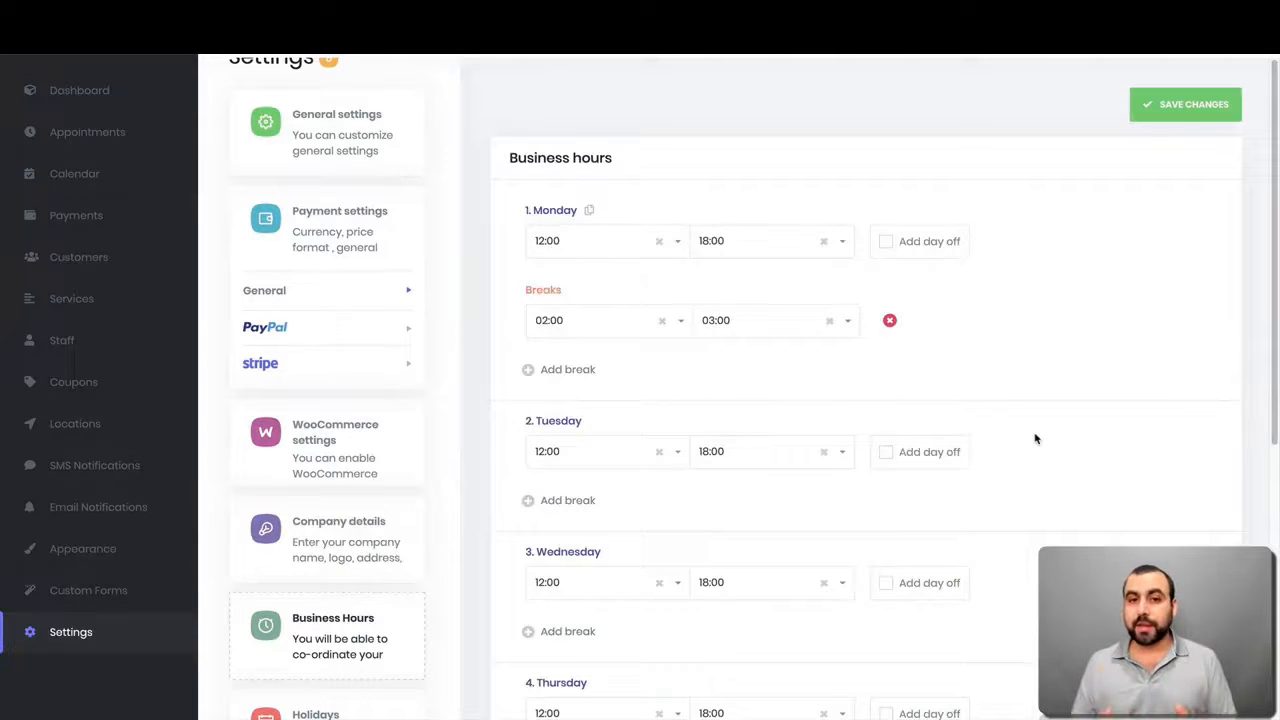
scroll(1035, 438, down, 2)
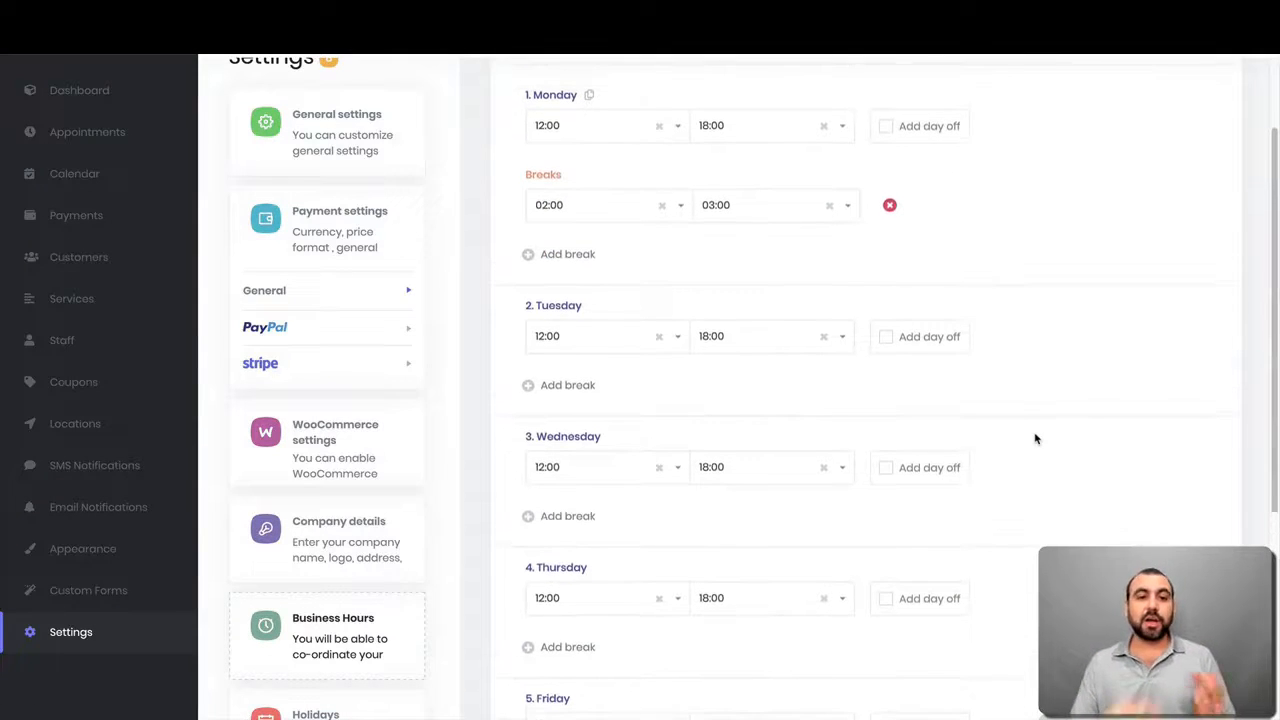
scroll(1035, 438, up, 1)
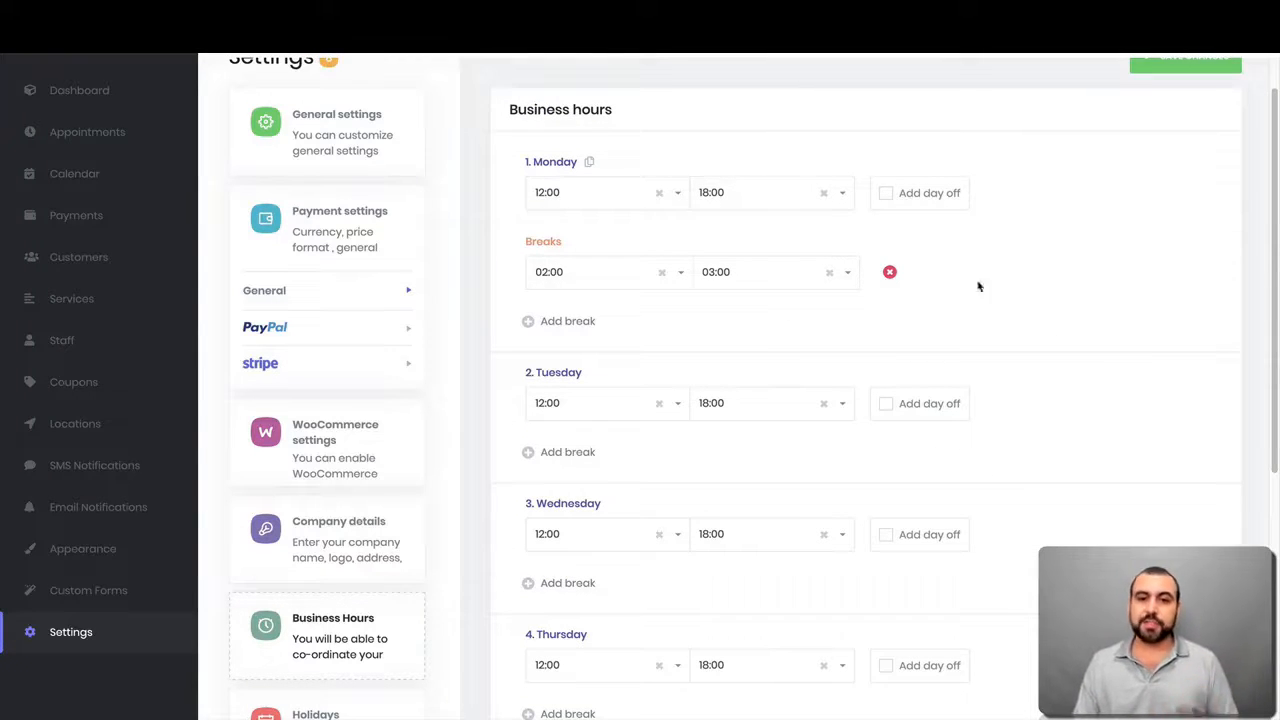
Set Monday's business hours to 10:00–13:00 and review the hours and days off for the rest of the week.
click(560, 197)
scroll(567, 282, up, 2)
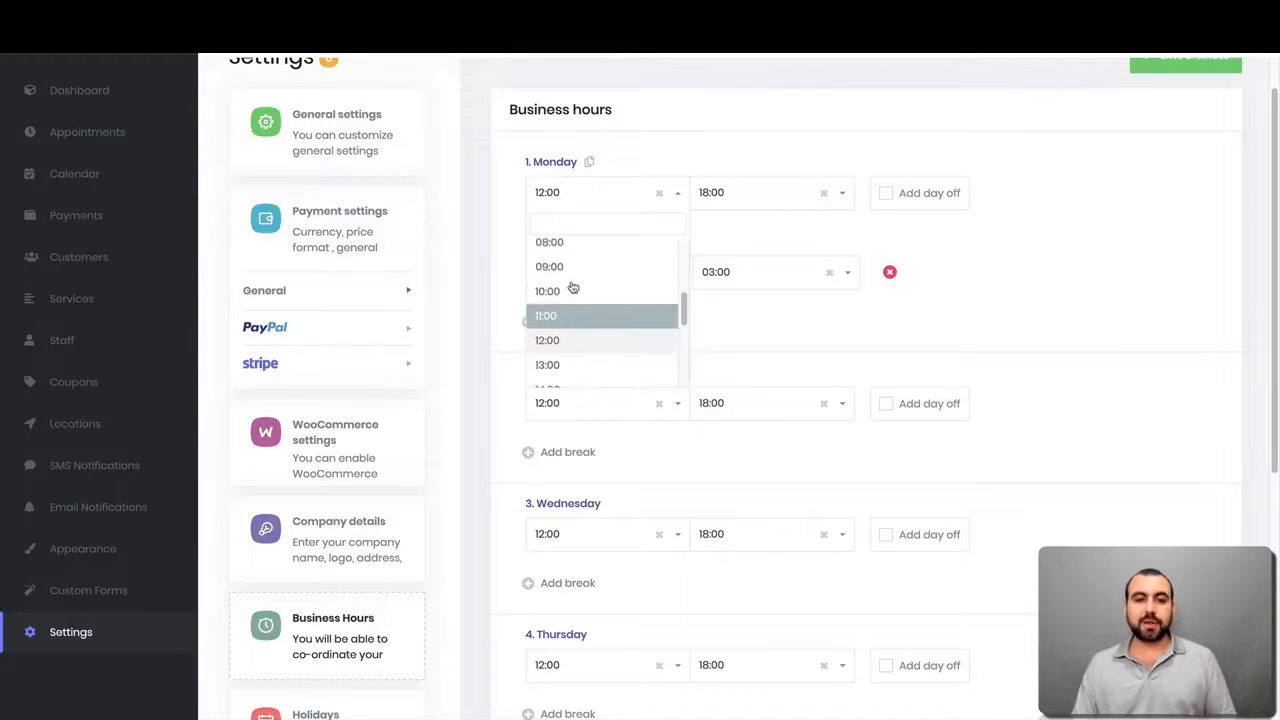
click(584, 294)
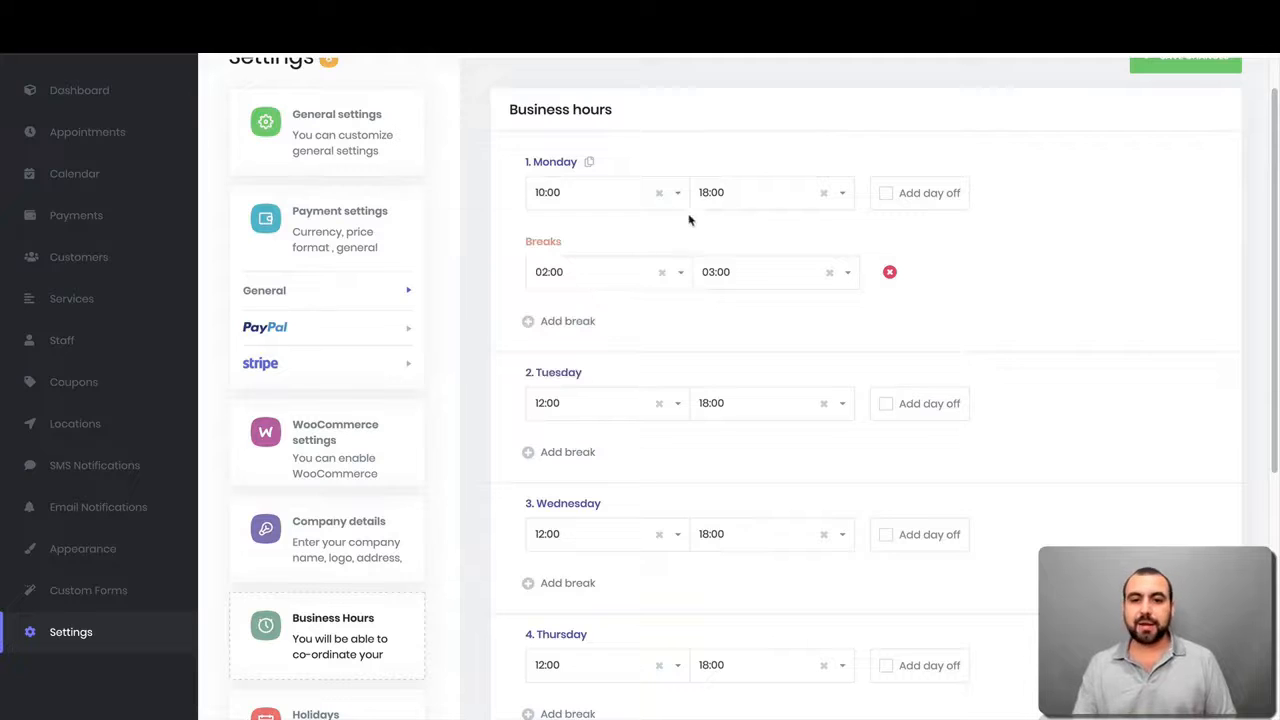
click(722, 204)
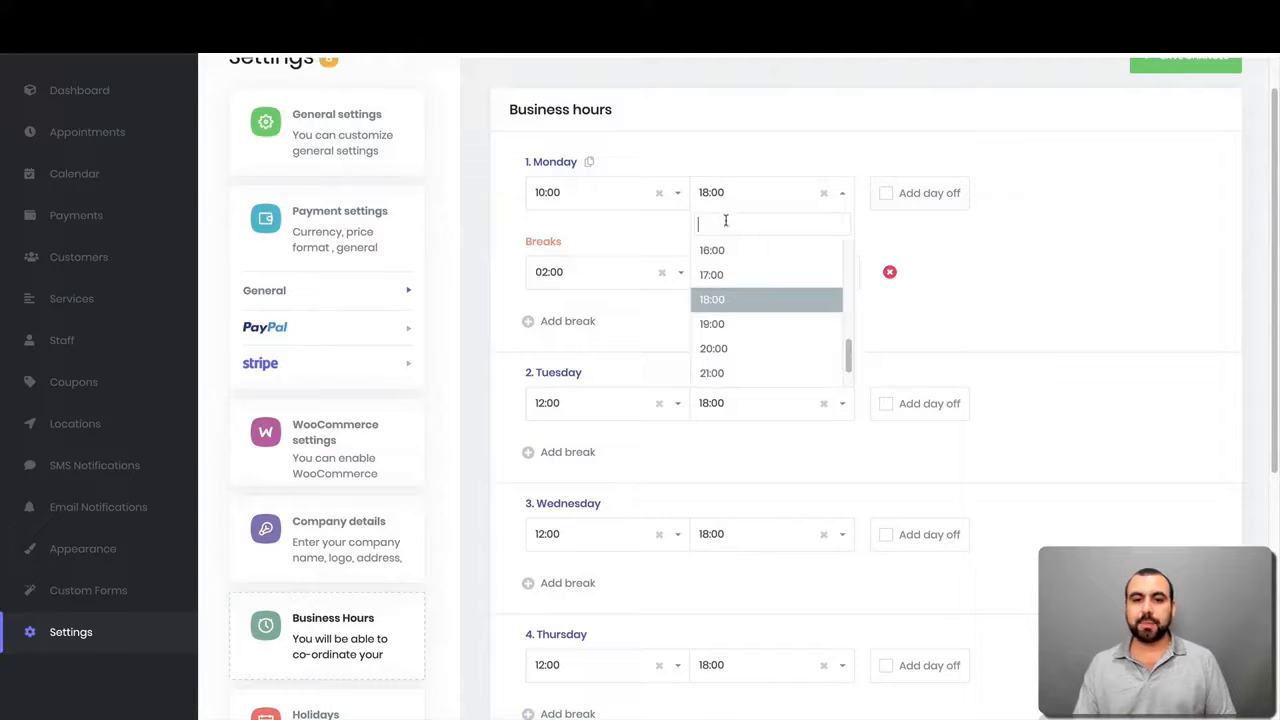
click(1061, 300)
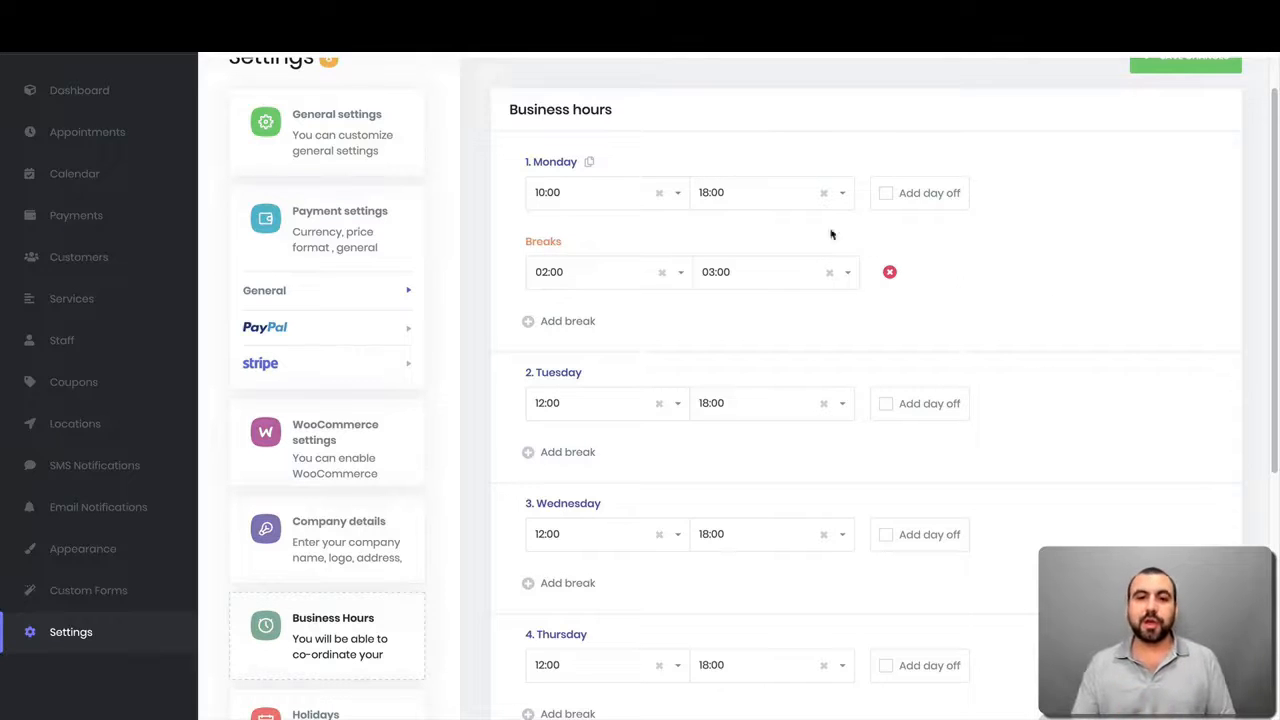
click(757, 201)
scroll(749, 291, up, 3)
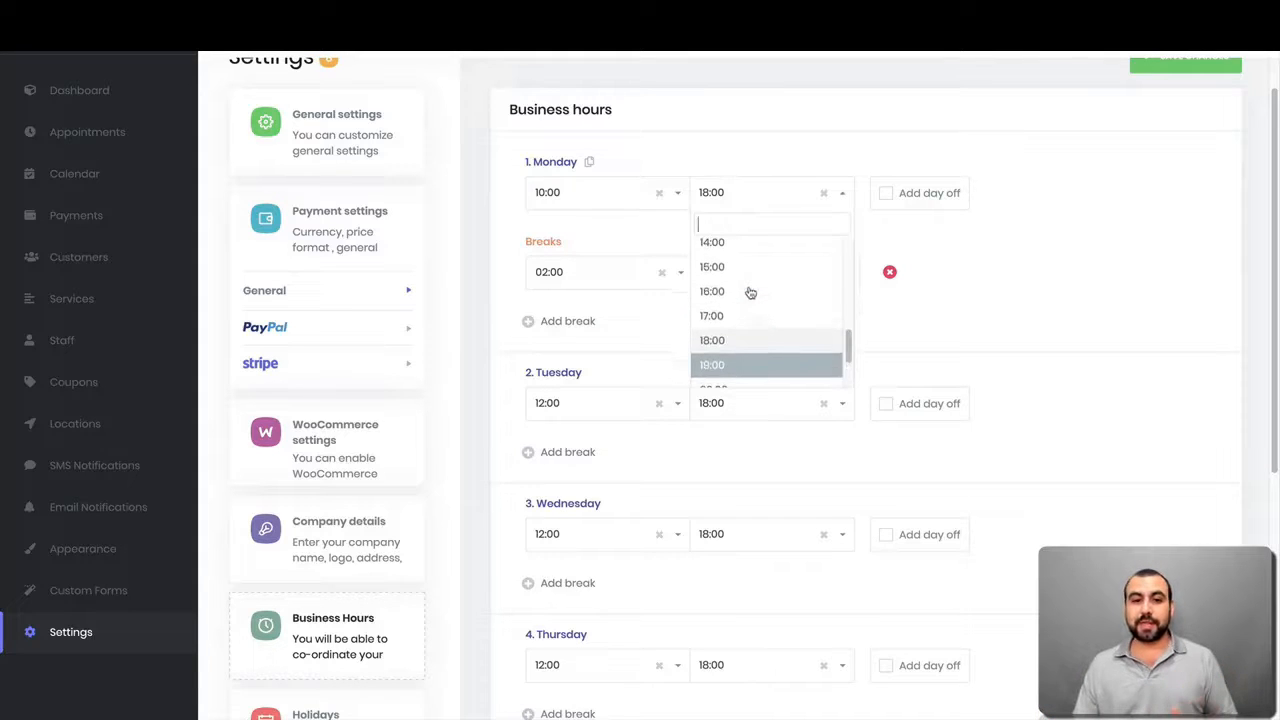
scroll(745, 285, up, 1)
click(726, 271)
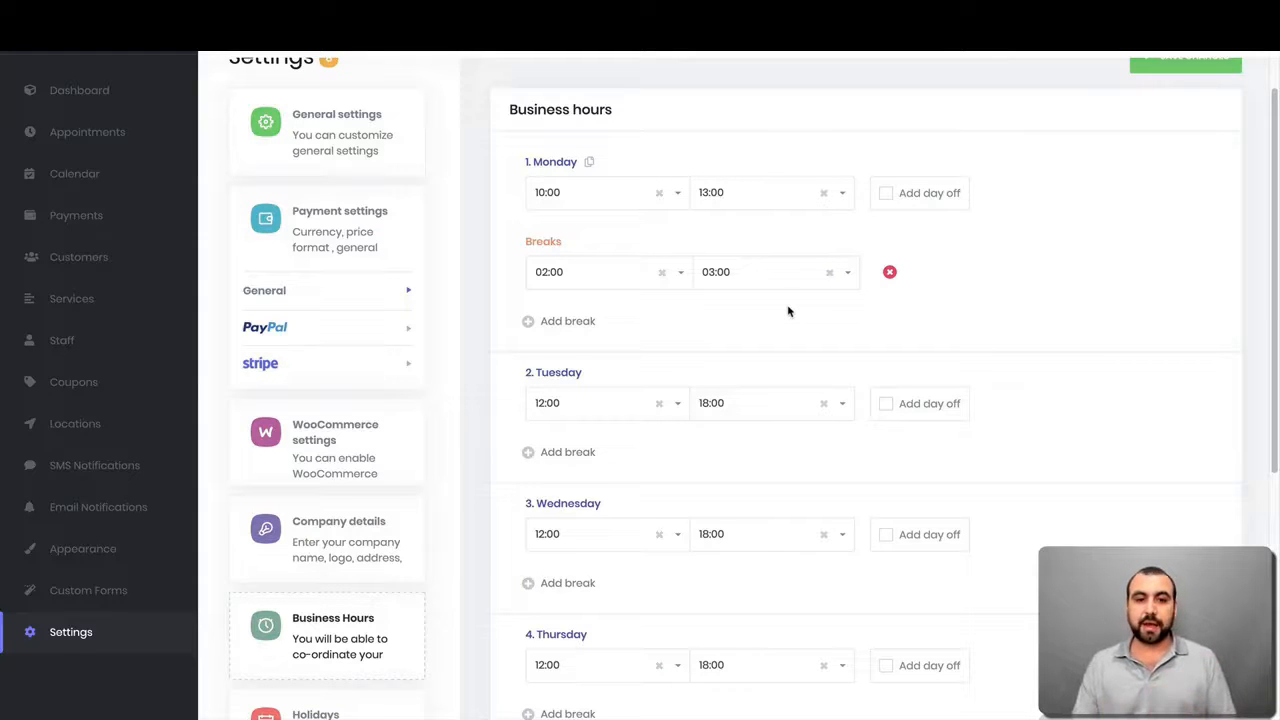
scroll(788, 311, down, 1)
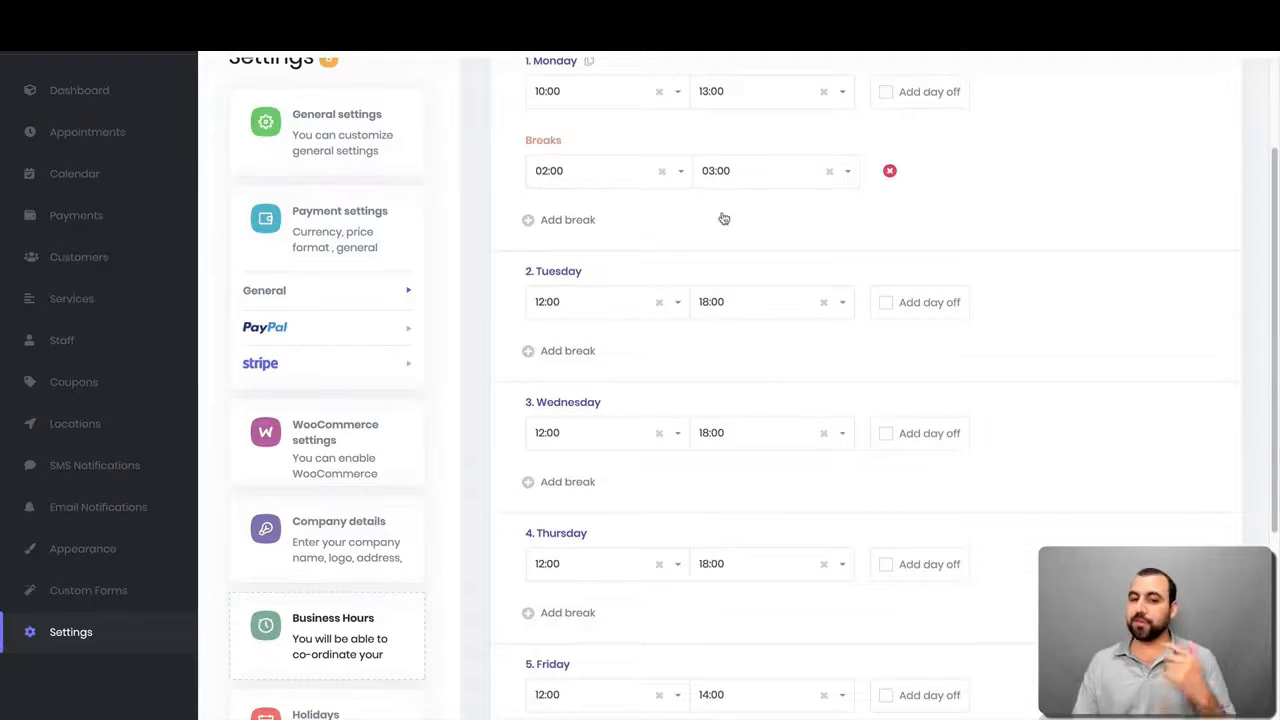
scroll(580, 331, down, 3)
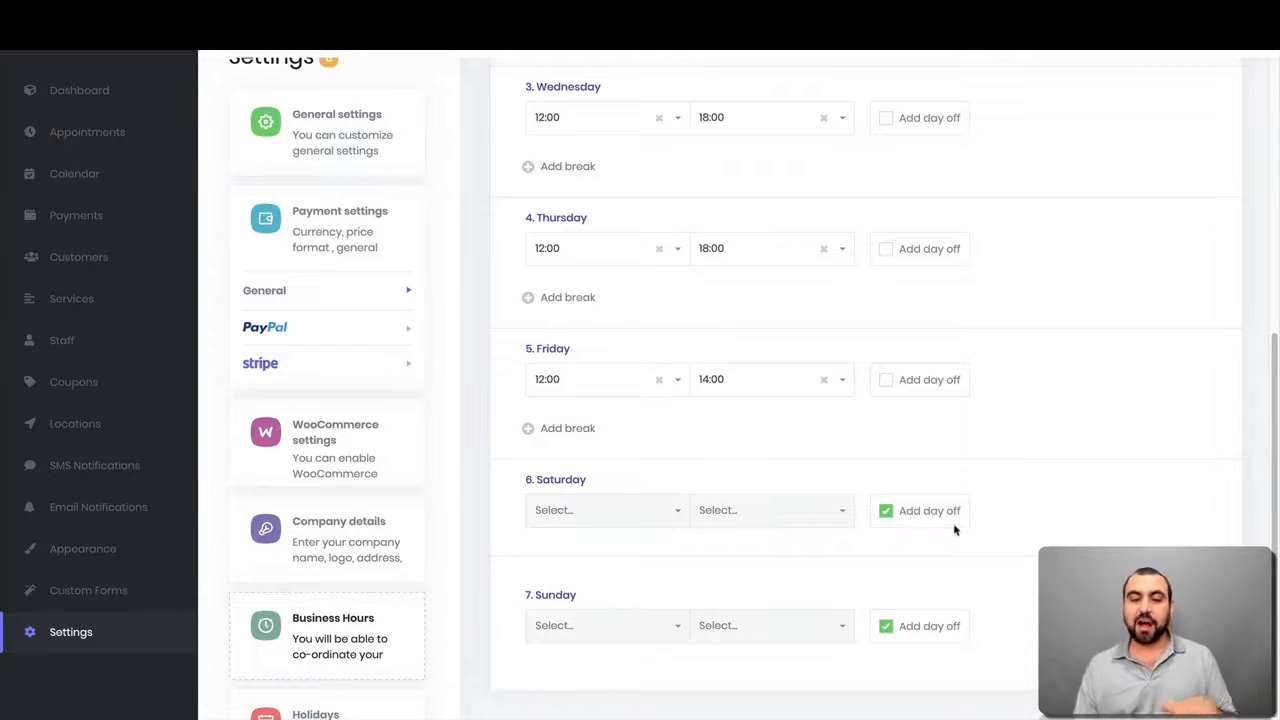
scroll(977, 539, up, 5)
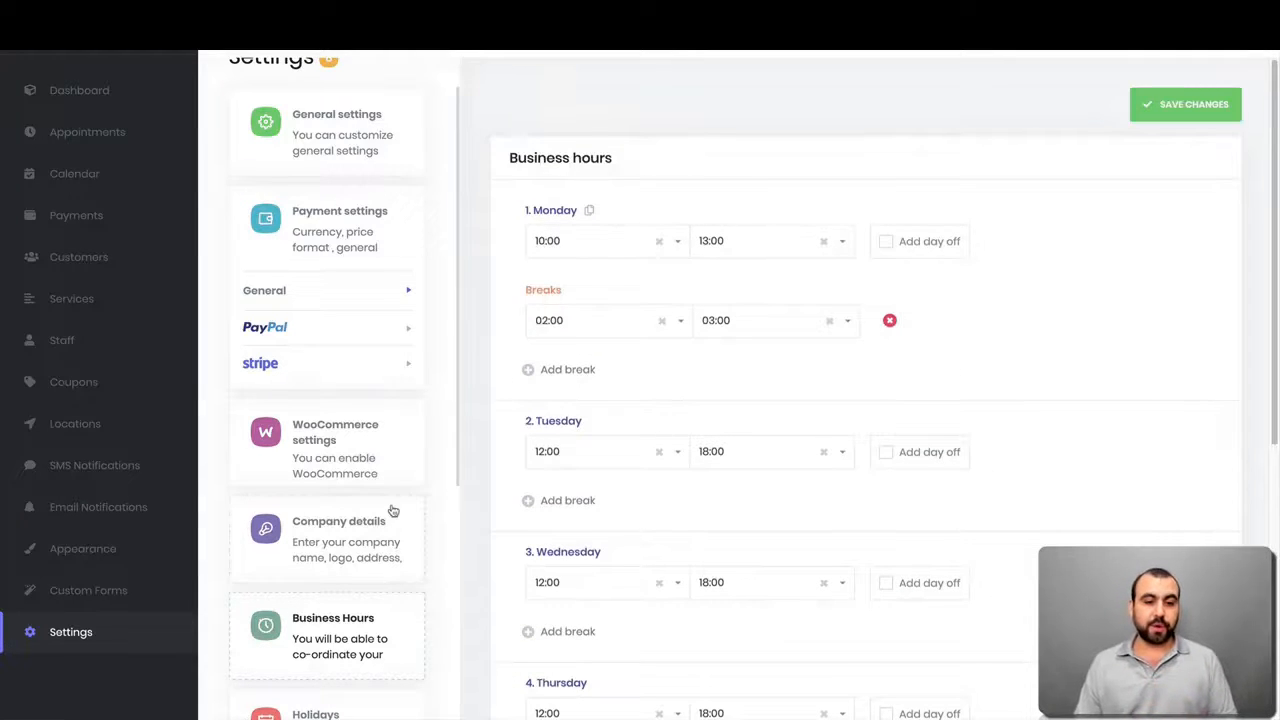
Open the holidays settings and mark February 12, 2020 as a holiday.
scroll(396, 506, down, 3)
scroll(400, 505, down, 2)
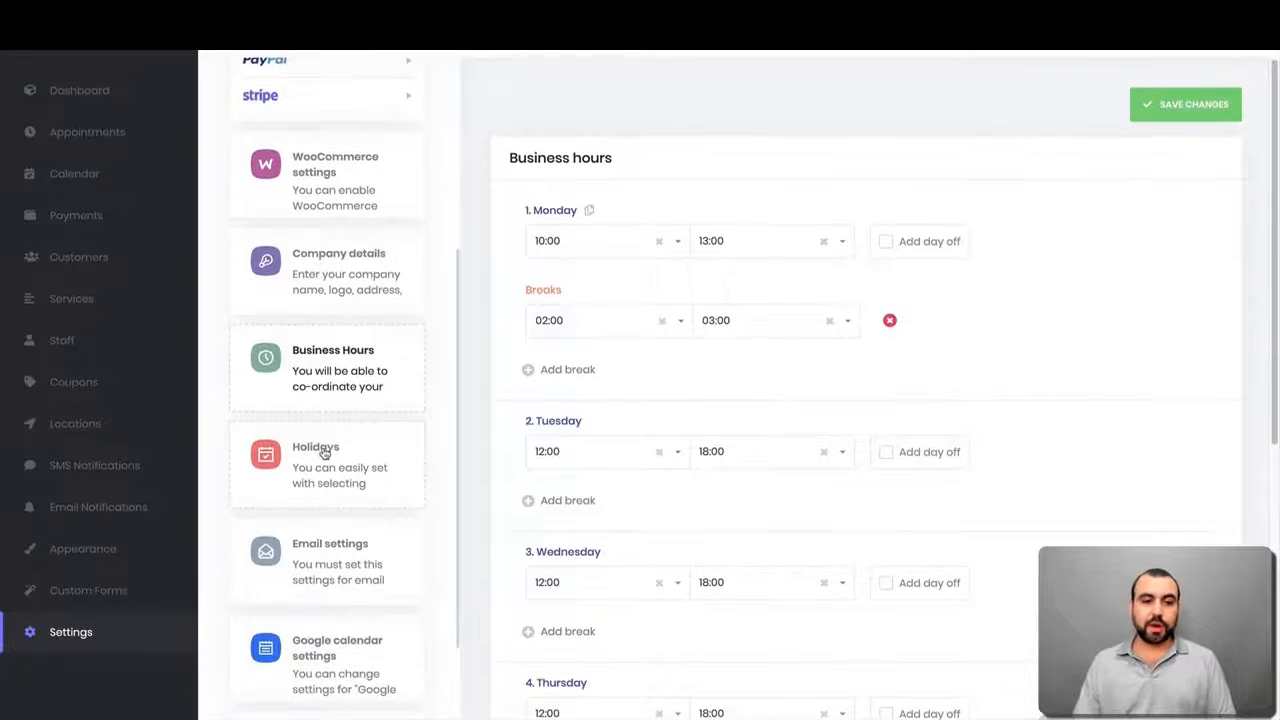
click(352, 453)
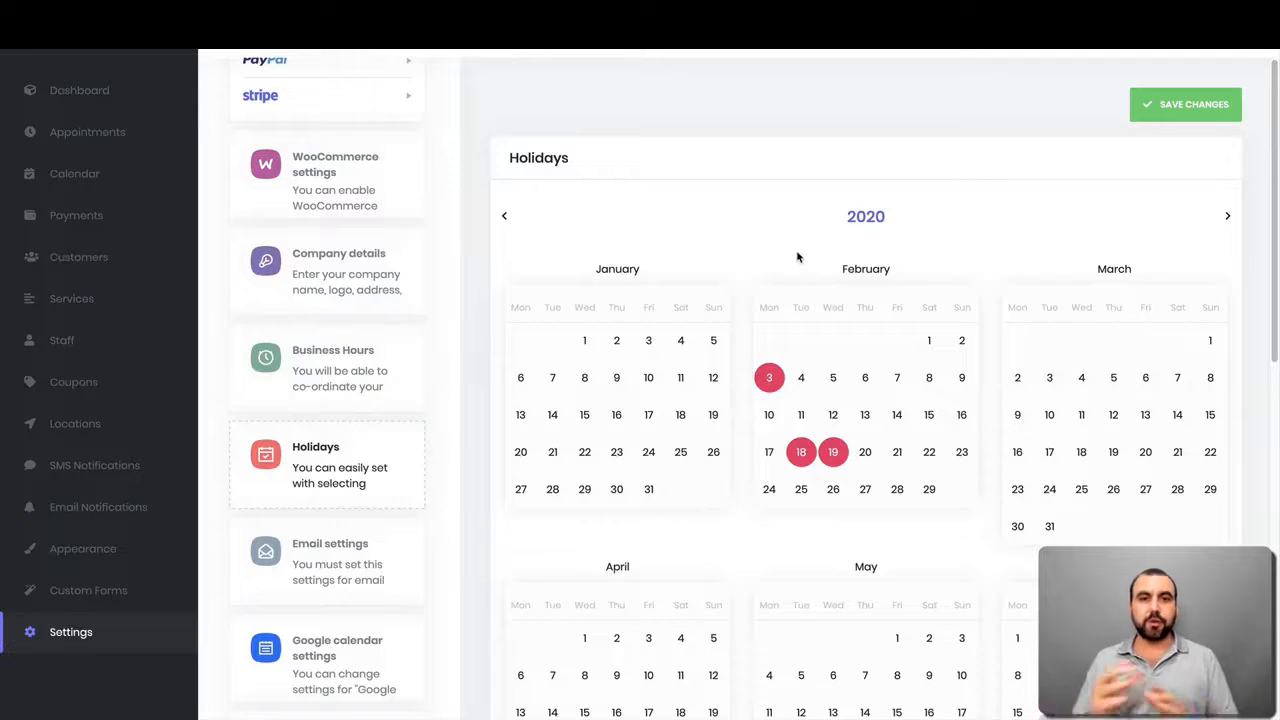
scroll(797, 257, down, 1)
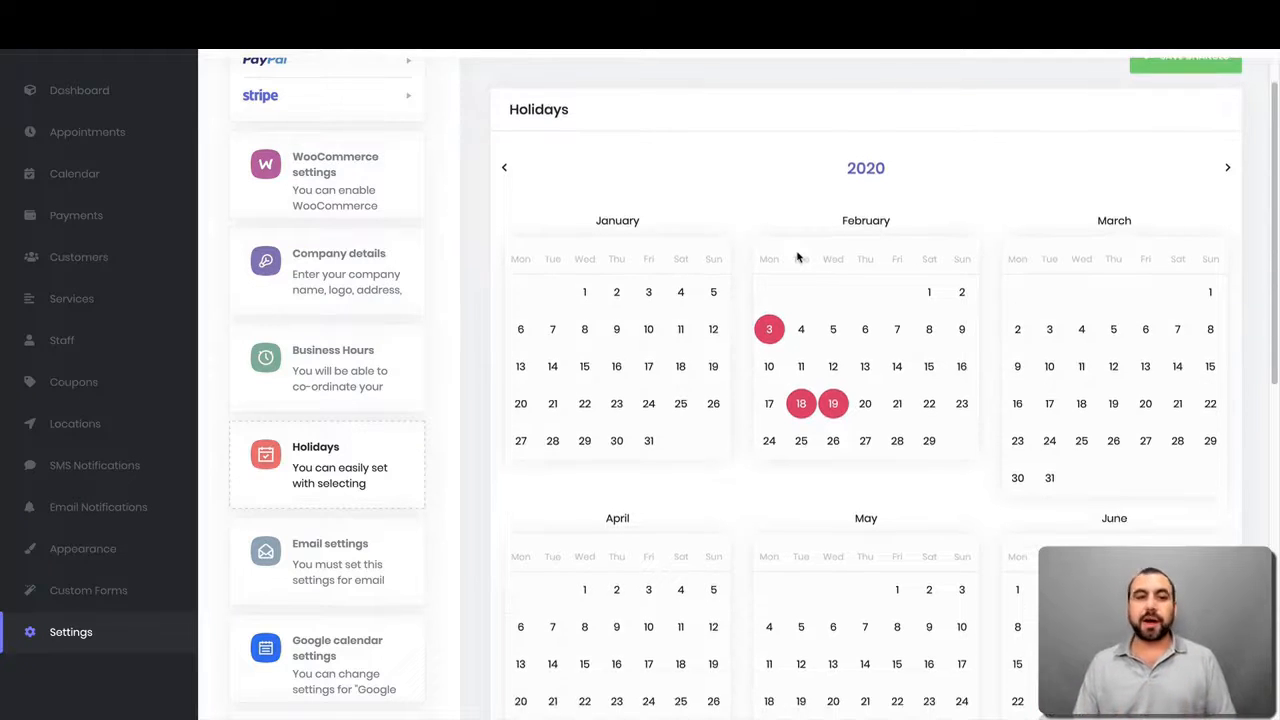
click(831, 366)
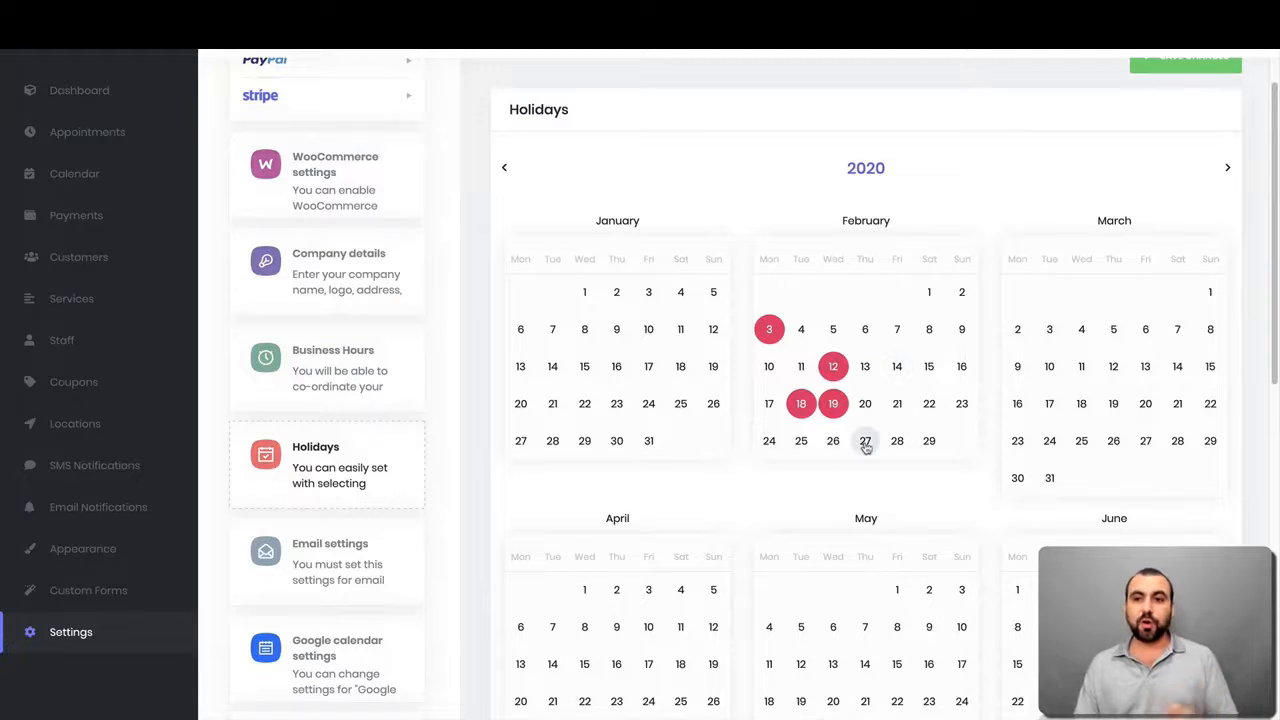
scroll(820, 385, up, 1)
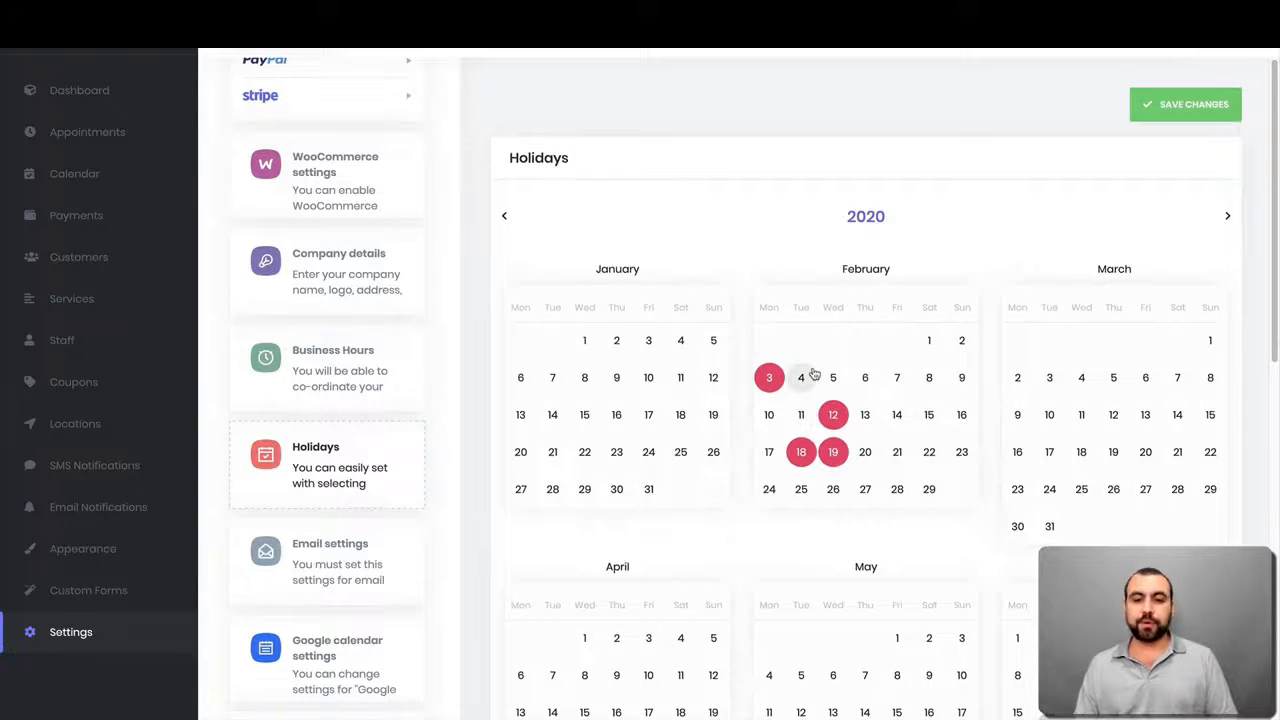
scroll(814, 374, down, 1)
scroll(815, 374, up, 1)
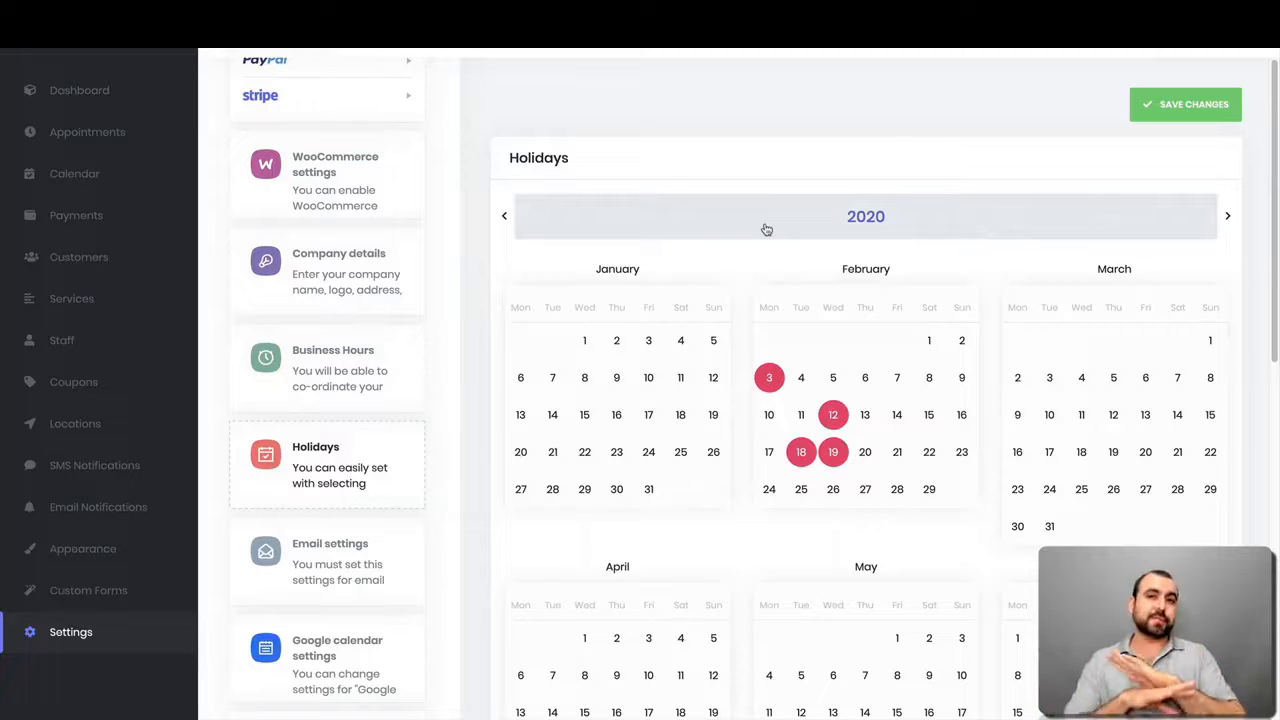
Review the mail gateway in the email settings and open the SMS settings for Twilio.
click(360, 548)
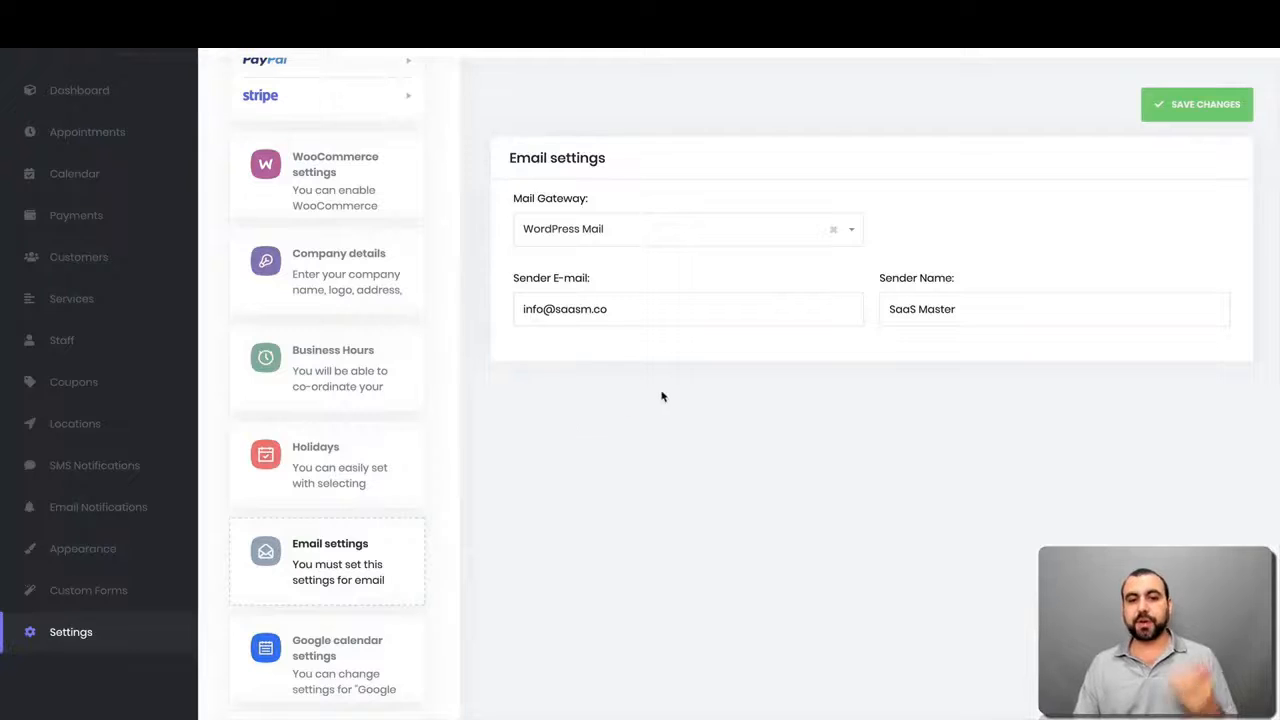
click(592, 242)
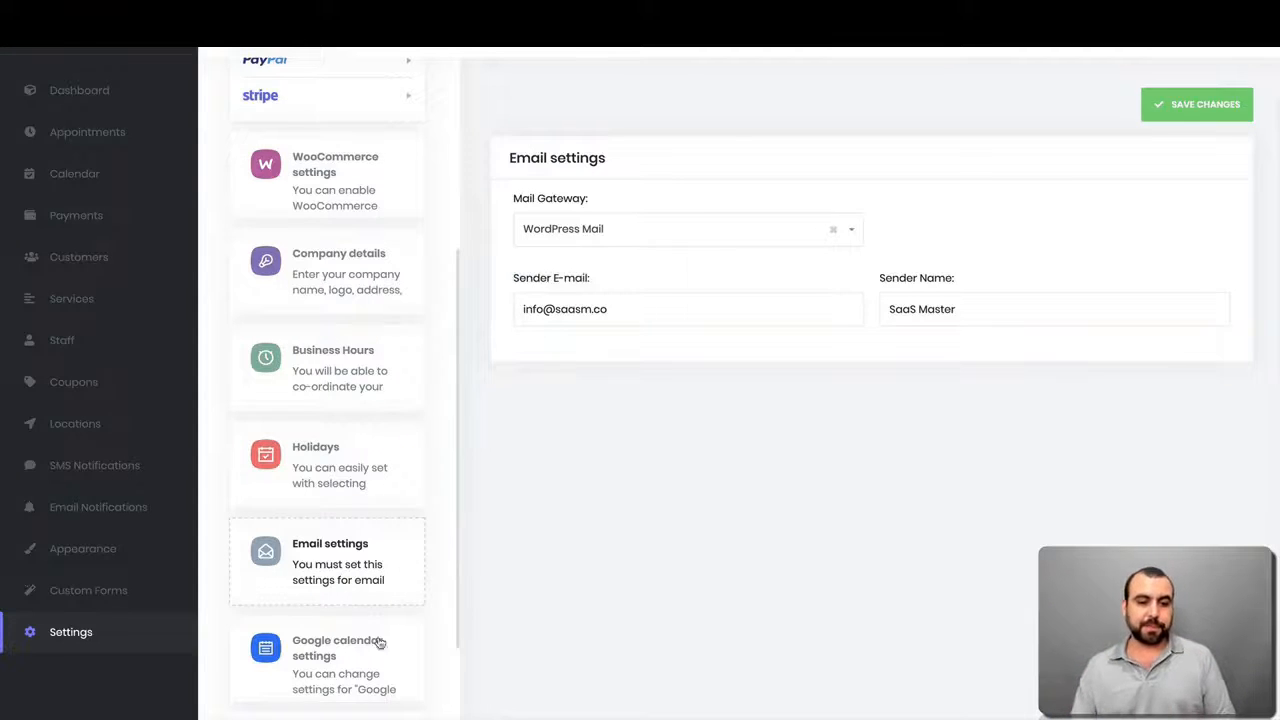
scroll(375, 650, down, 3)
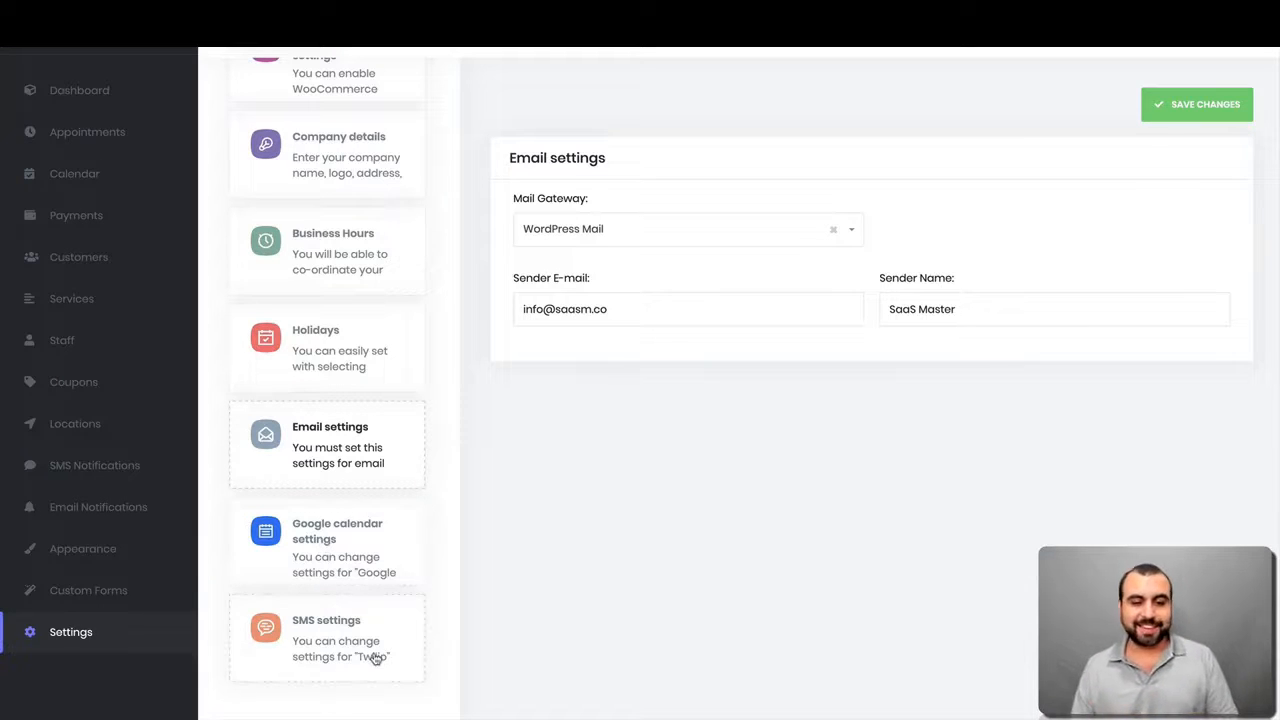
click(336, 632)
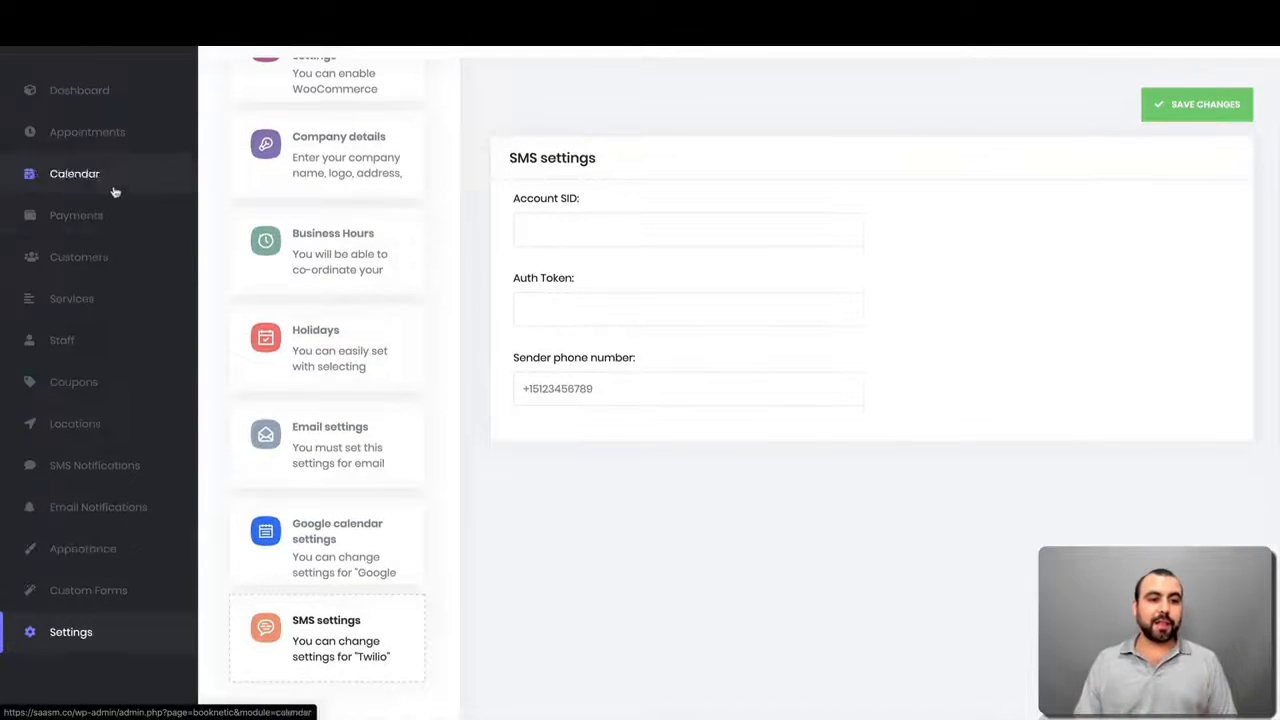
Open the staff list, start adding a staff member and examine the fields for the member's details.
click(108, 346)
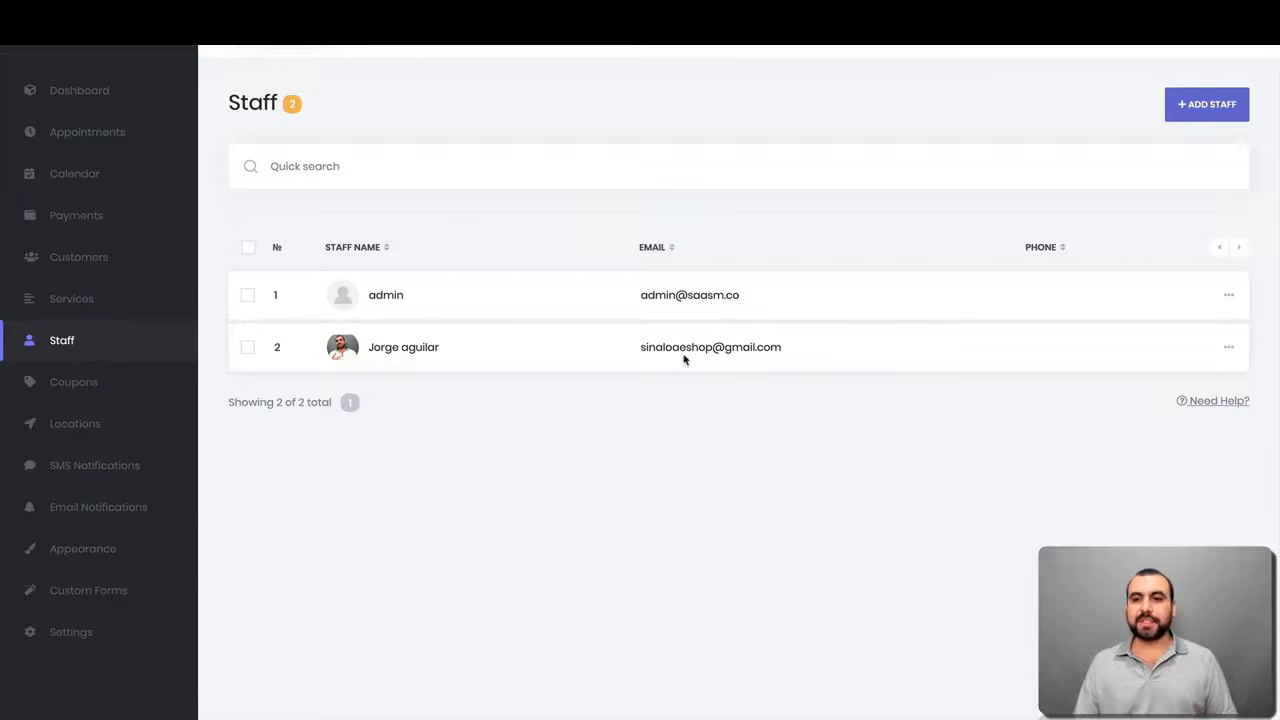
click(1214, 104)
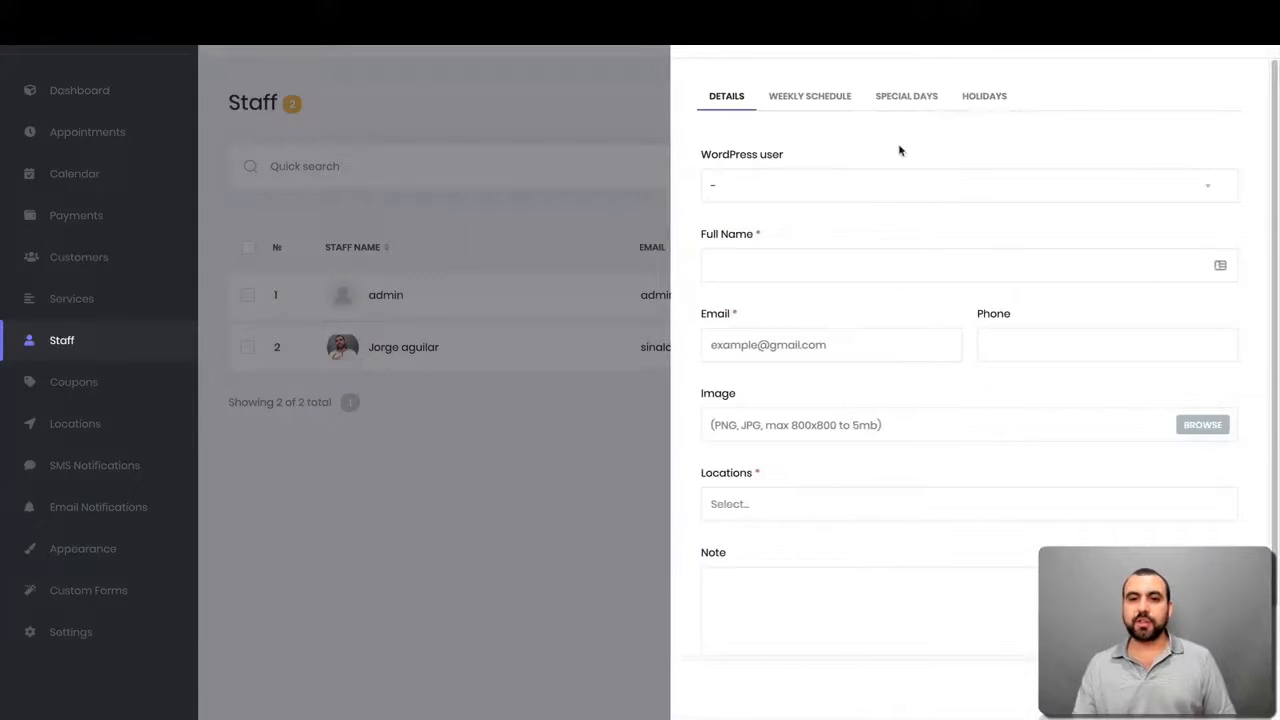
triple_click(726, 157)
click(790, 156)
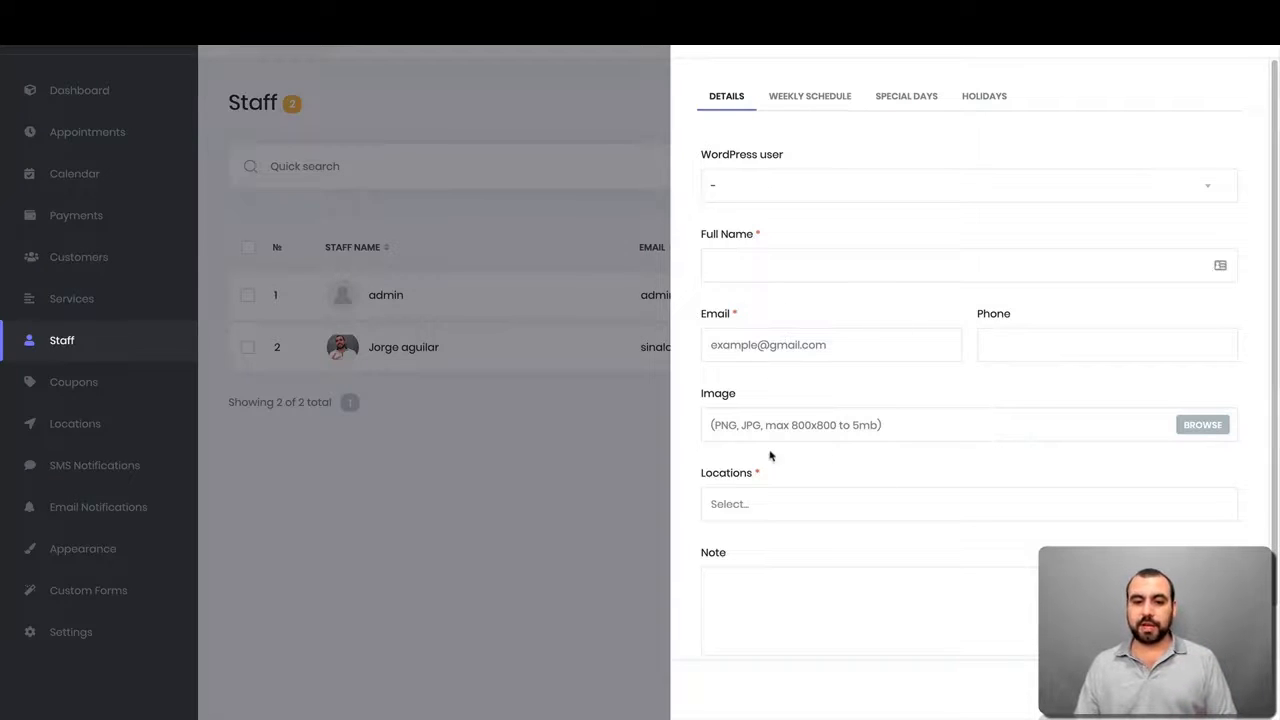
scroll(753, 597, down, 1)
scroll(789, 400, up, 1)
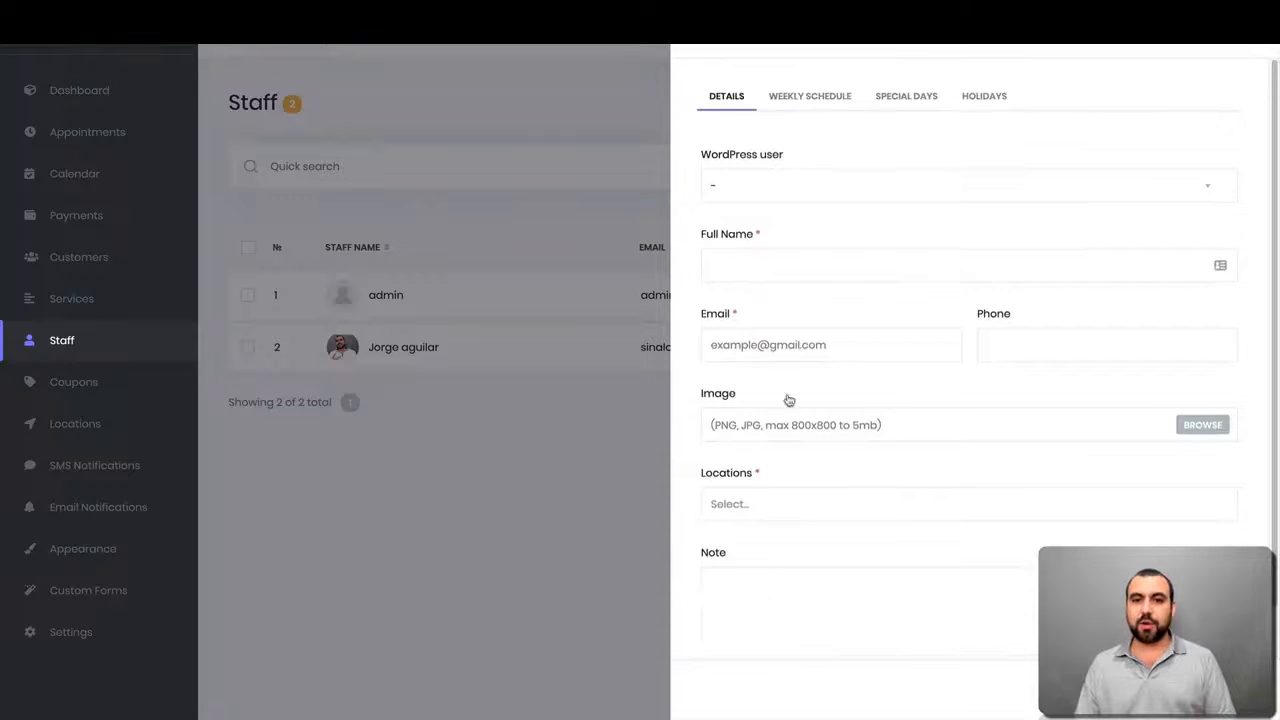
Examine the new staff member's special days, holidays and weekly schedule with a specific timesheet enabled, and close the form without saving.
click(820, 103)
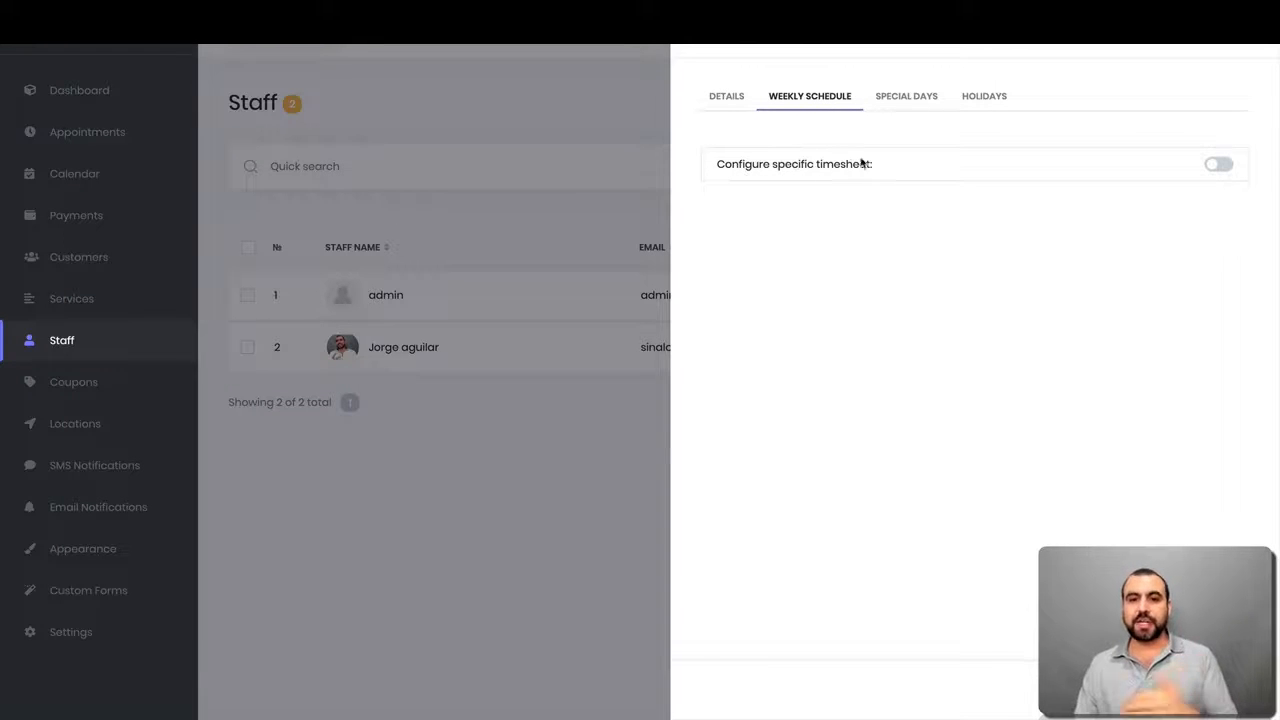
click(918, 100)
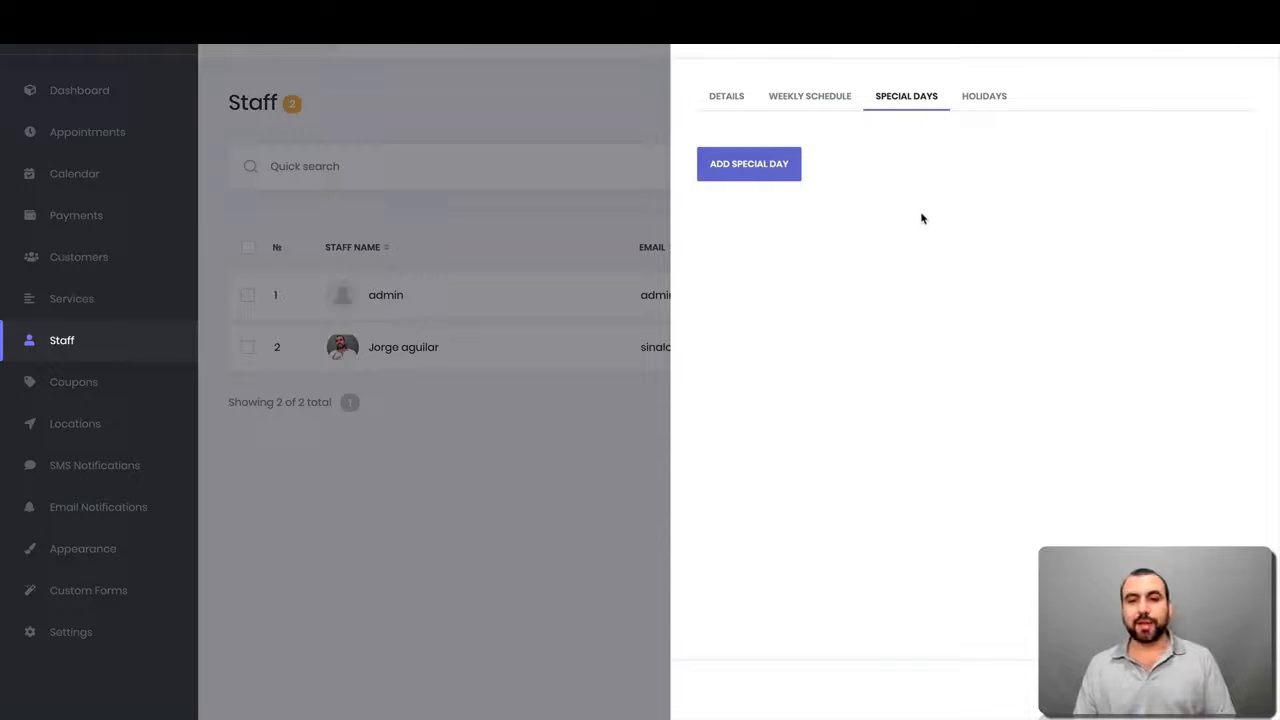
click(971, 107)
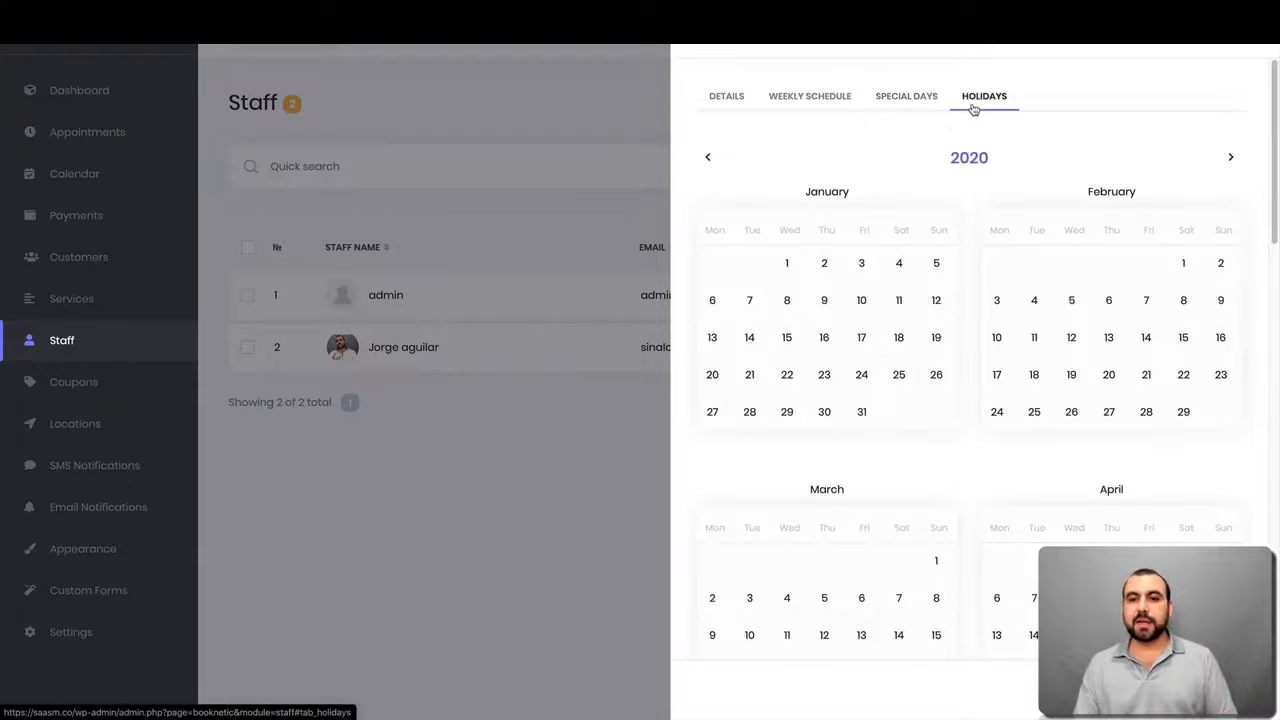
click(846, 102)
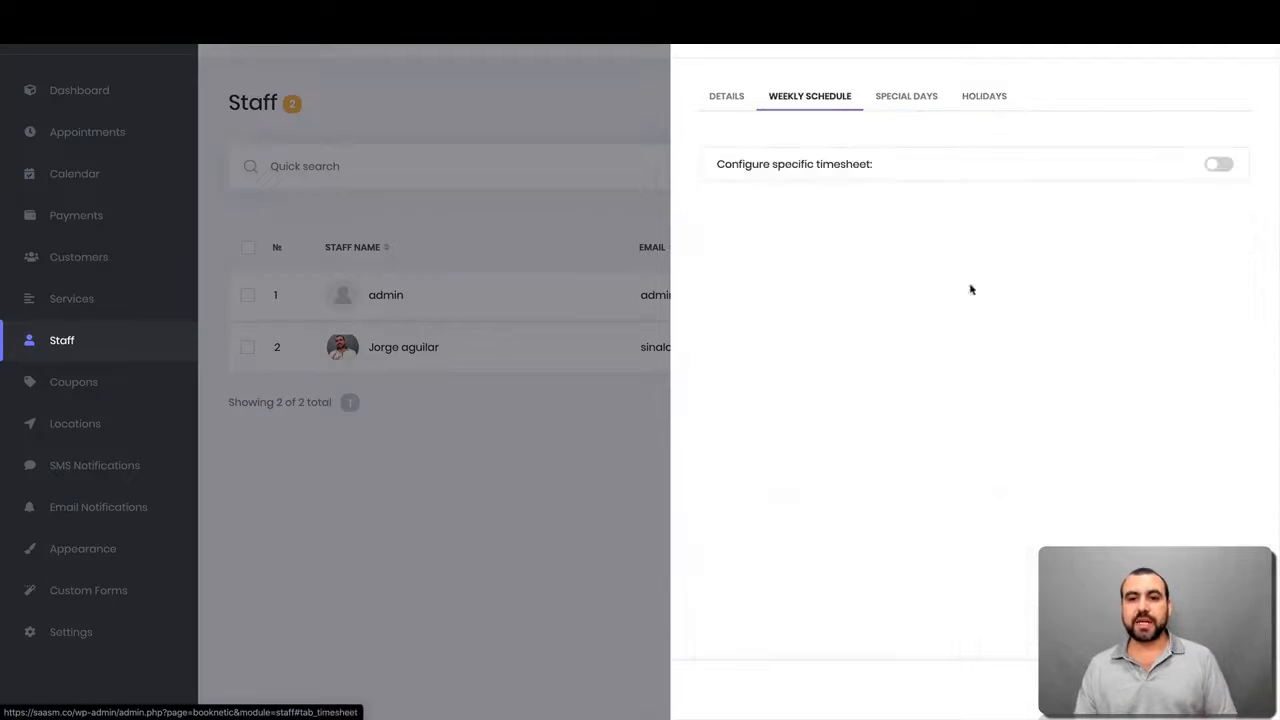
click(1209, 166)
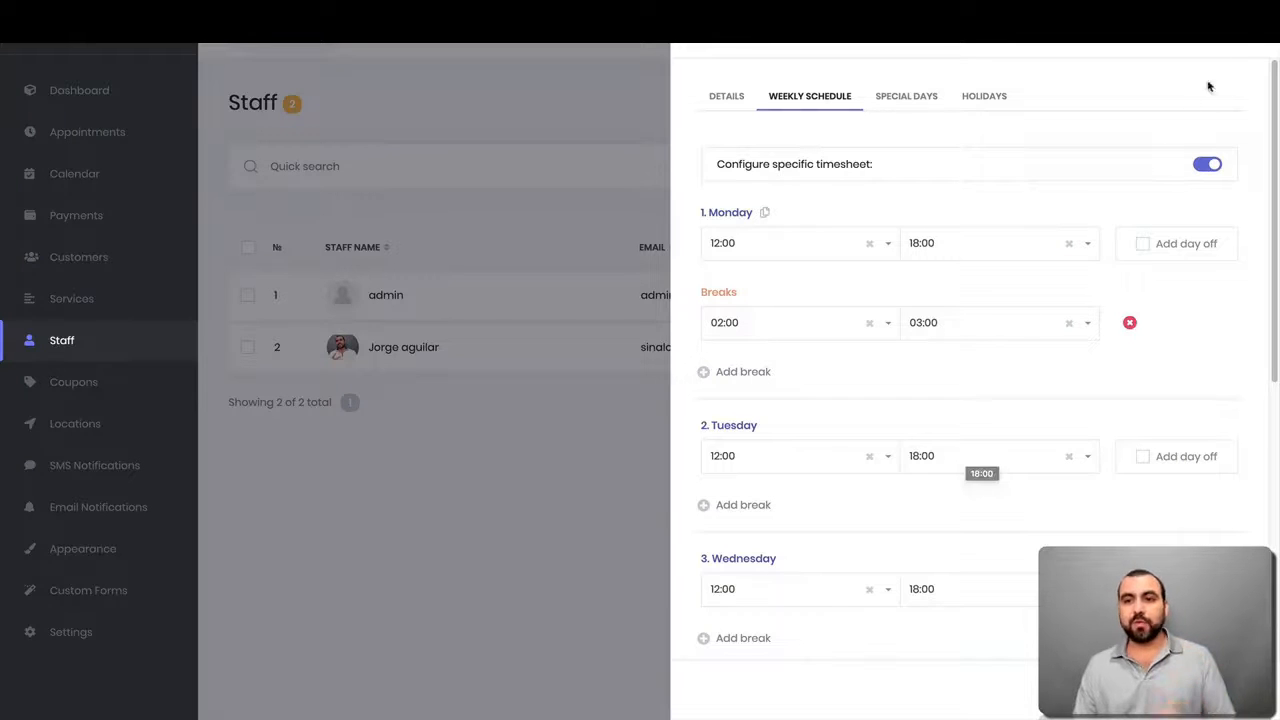
click(1248, 48)
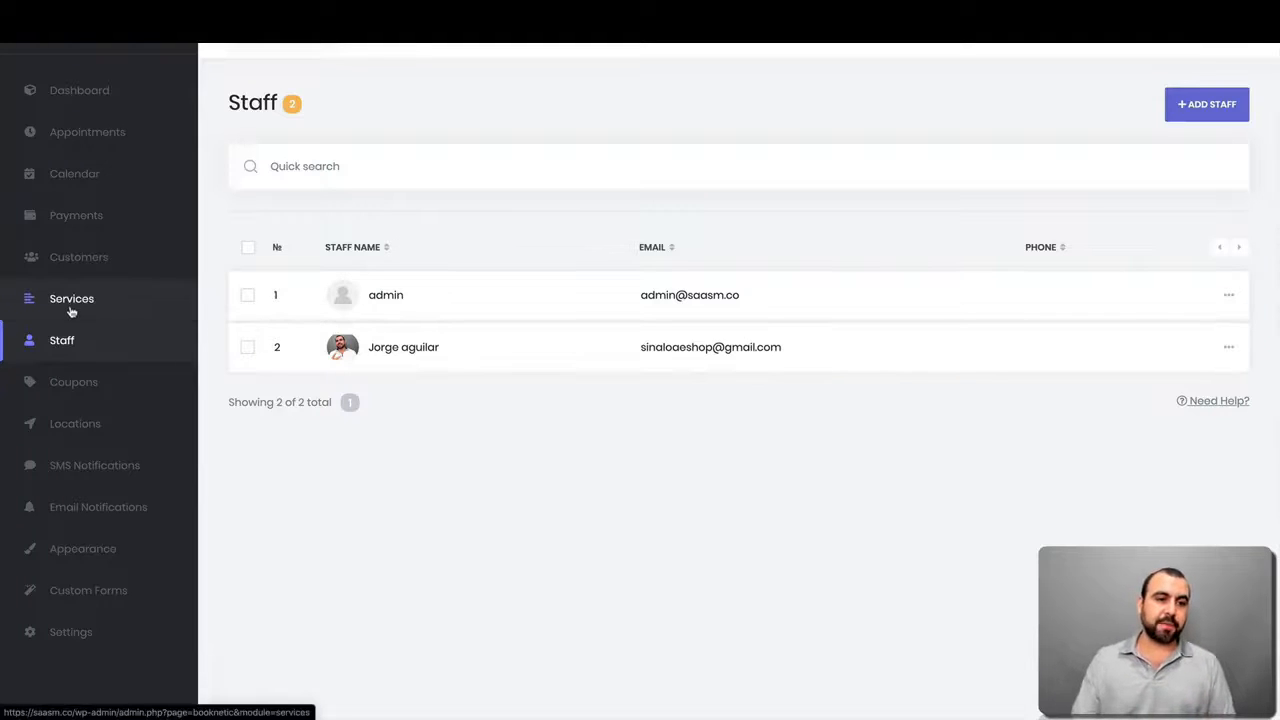
Open the services overview, start a new service in the Video Request category and examine its price and deposit fields.
click(112, 309)
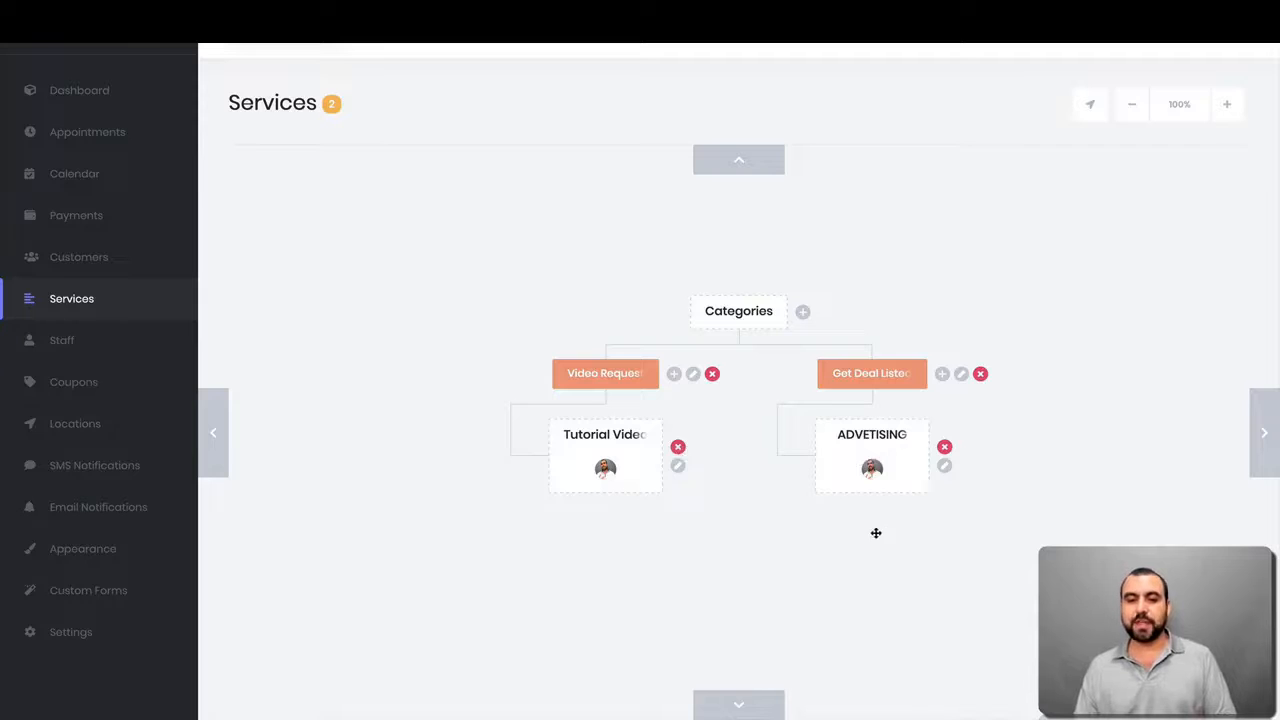
click(674, 374)
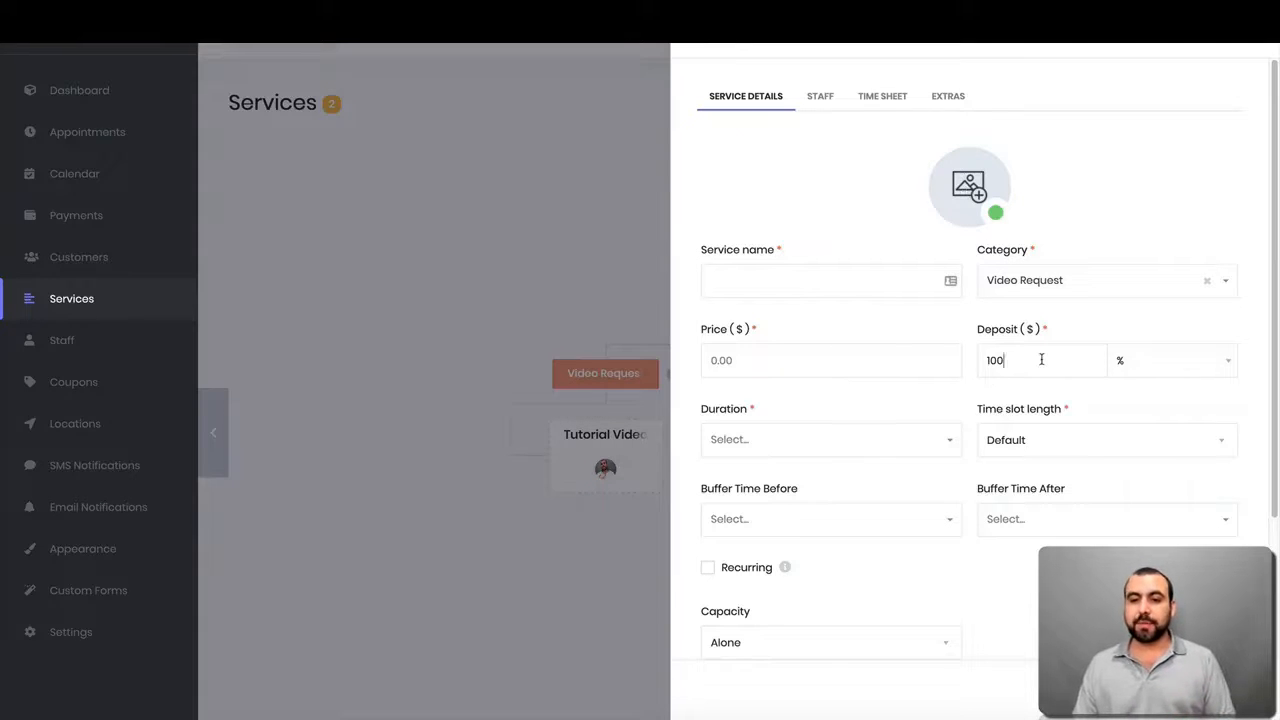
drag(1040, 358, 977, 360)
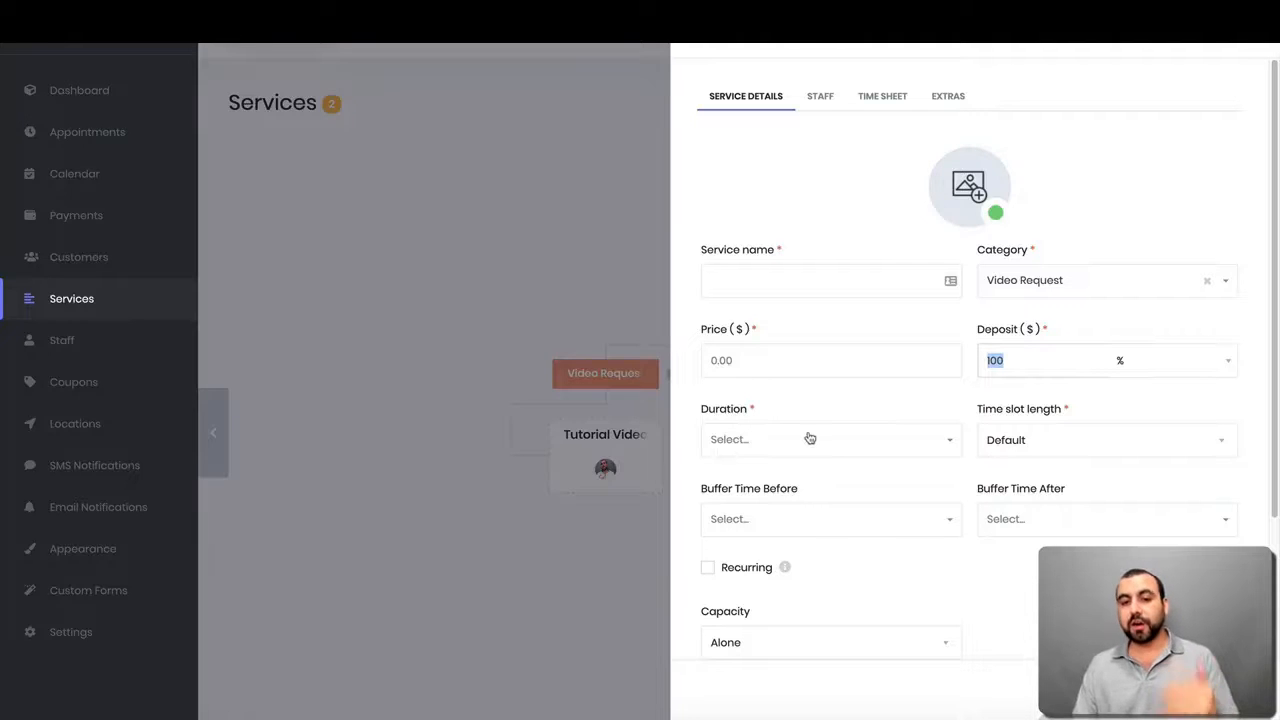
Set both the buffer time before and the buffer time after of the new service to 1h.
scroll(1045, 438, down, 1)
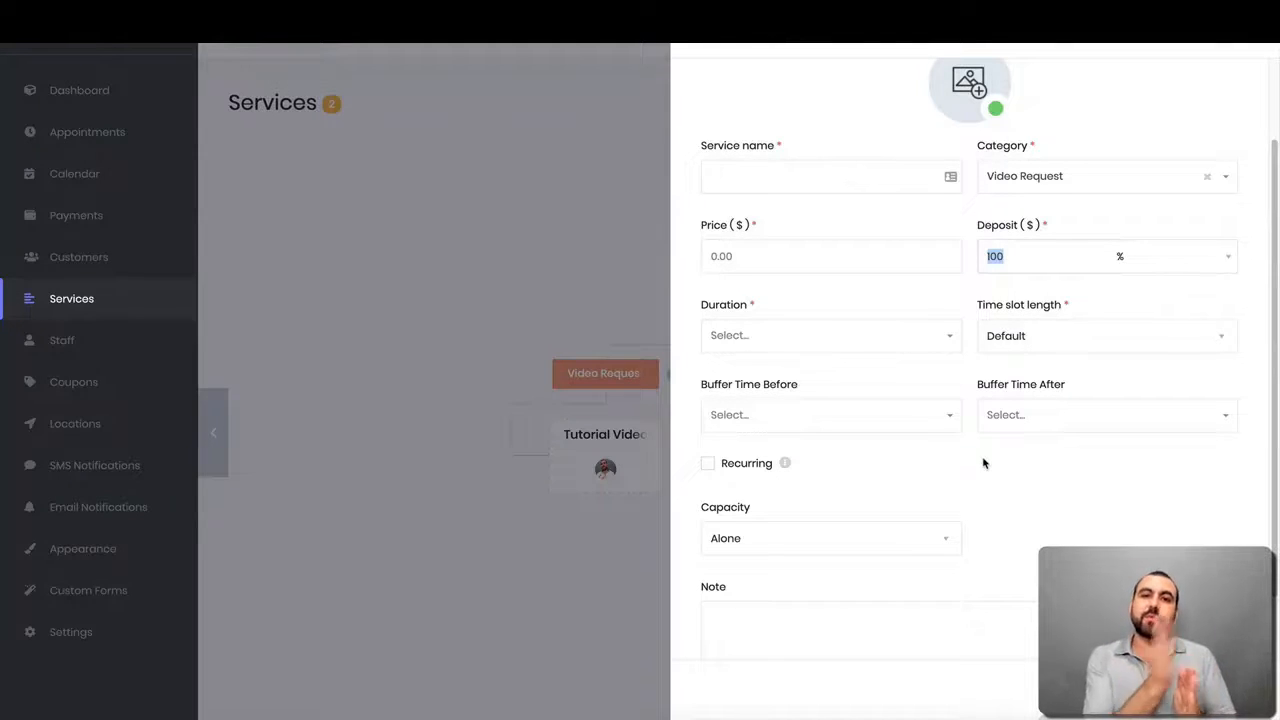
click(828, 418)
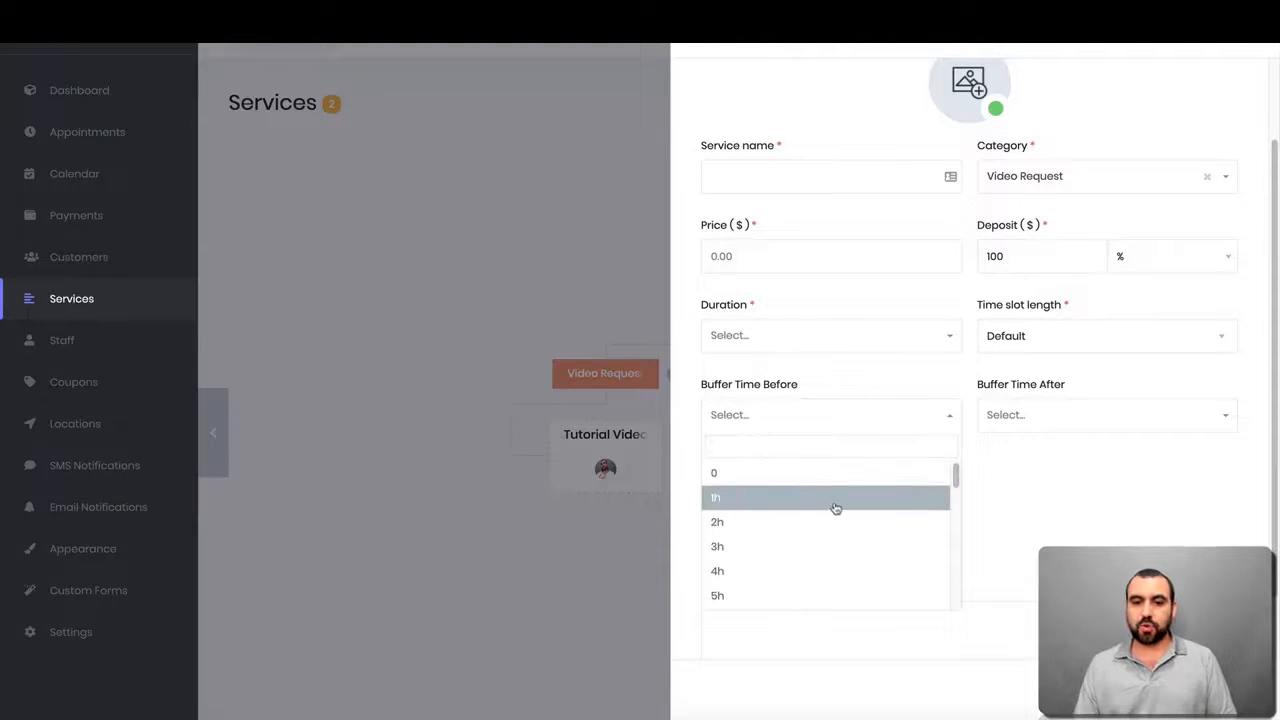
click(834, 500)
click(1001, 424)
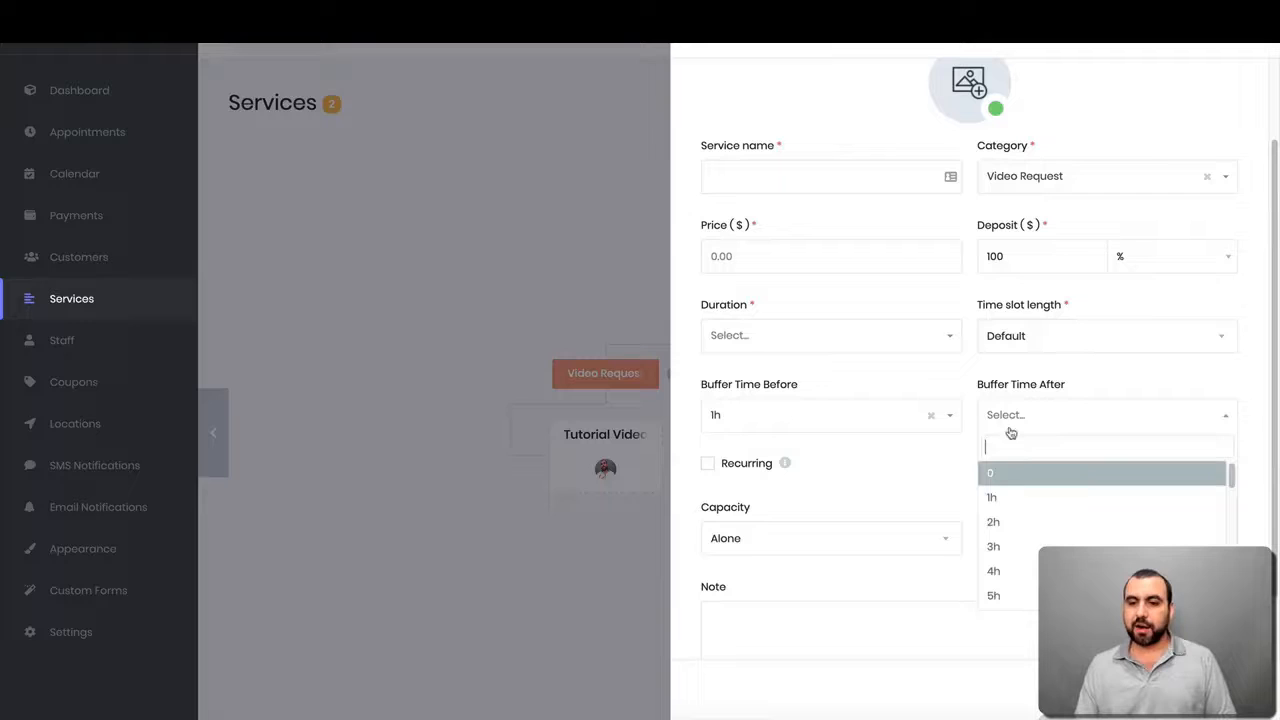
click(1029, 495)
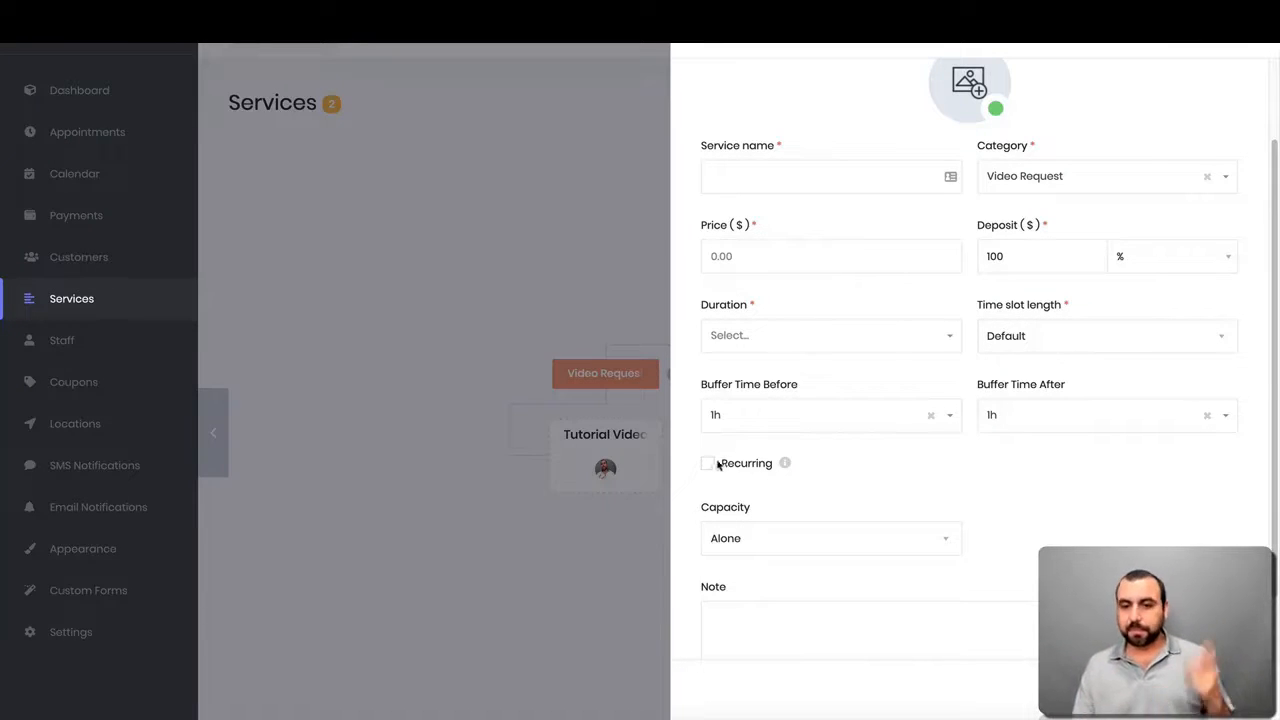
Examine the new service's capacity options, staff, timesheet and extras settings, and close the form without saving.
scroll(895, 521, down, 1)
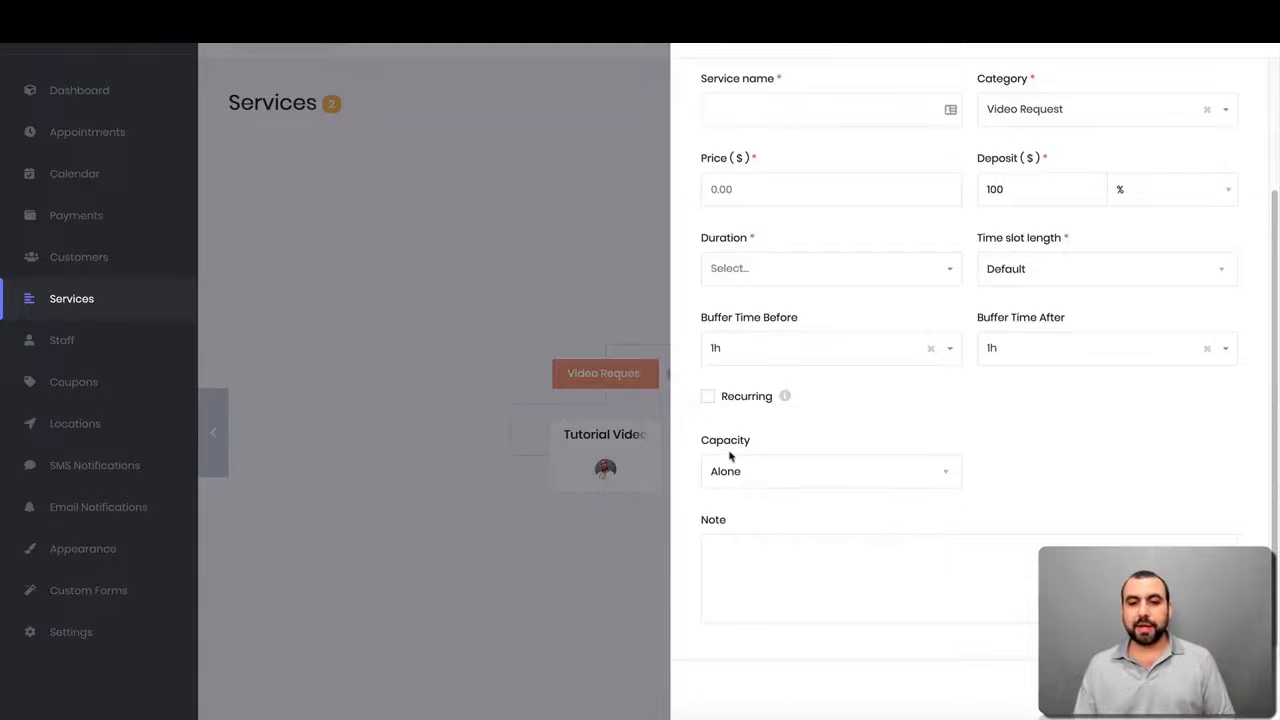
click(770, 467)
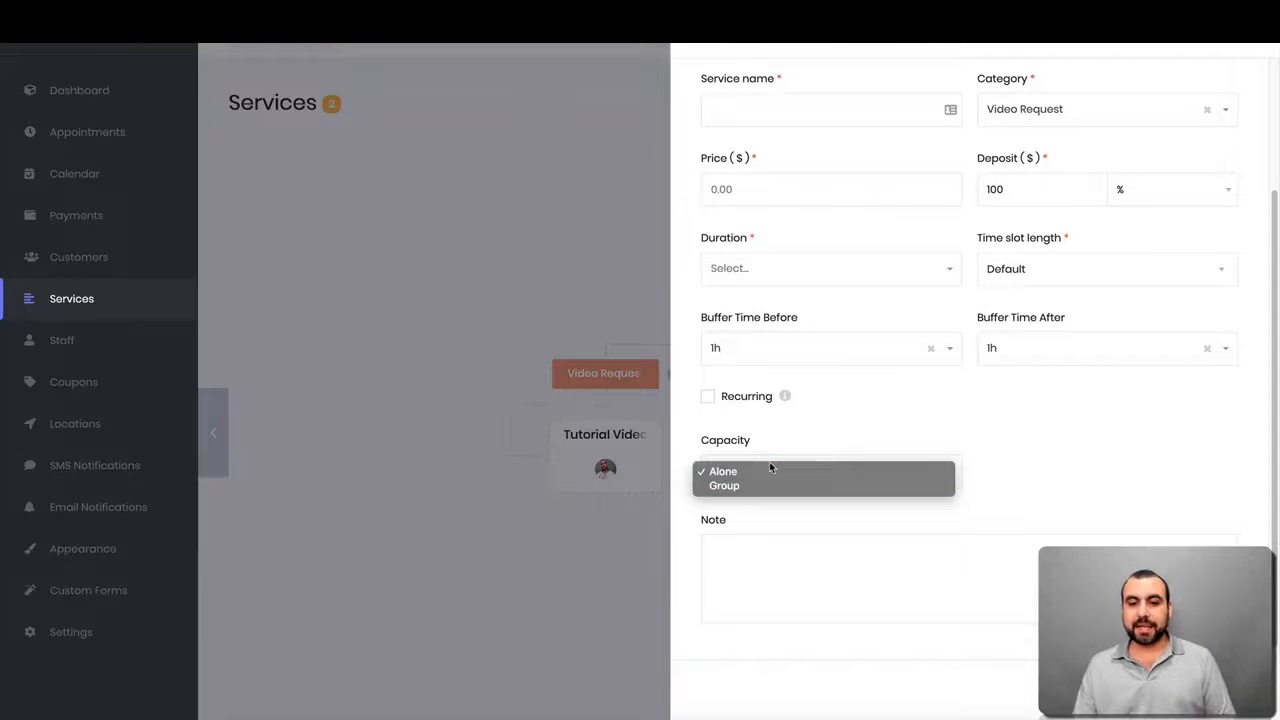
click(1063, 517)
scroll(1065, 517, up, 3)
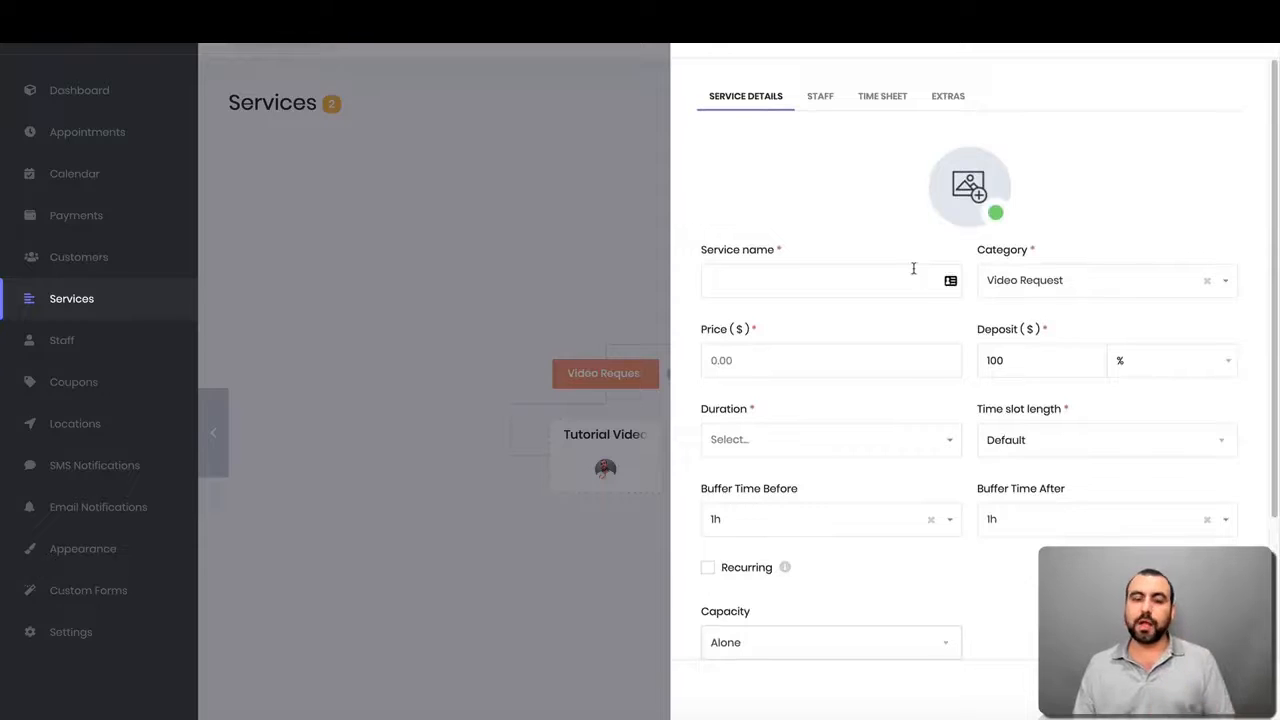
click(817, 100)
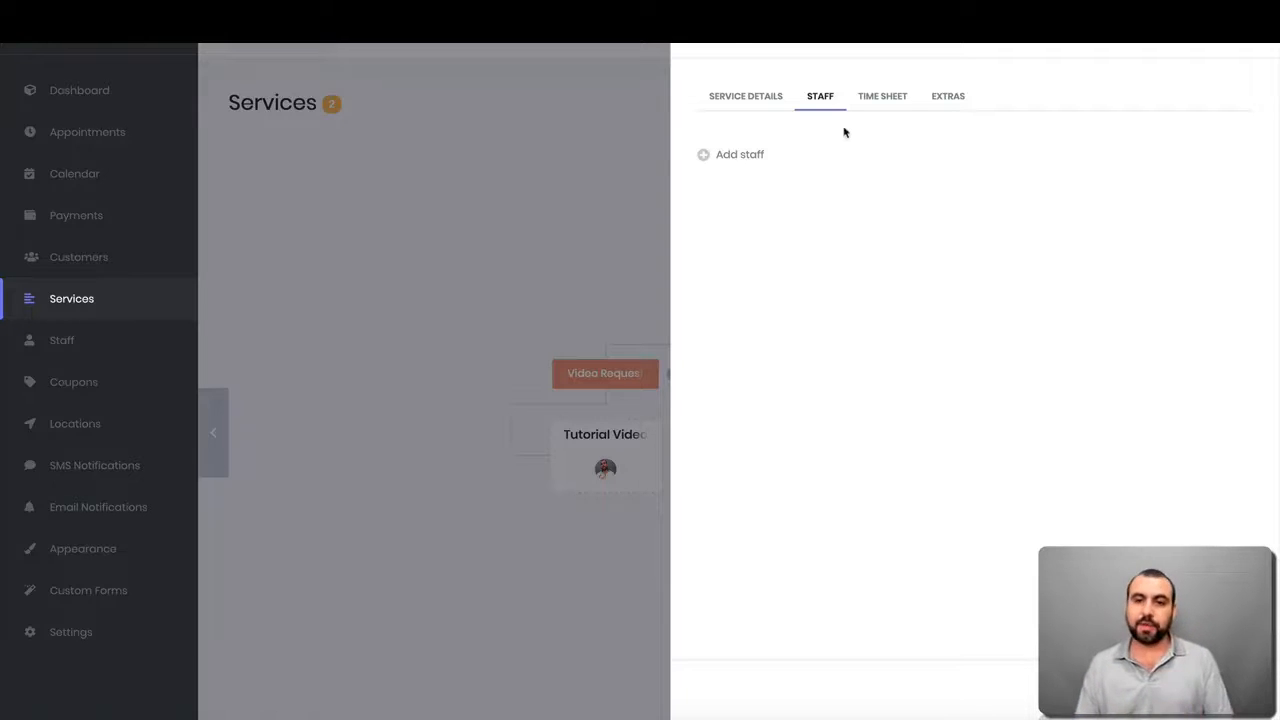
click(889, 108)
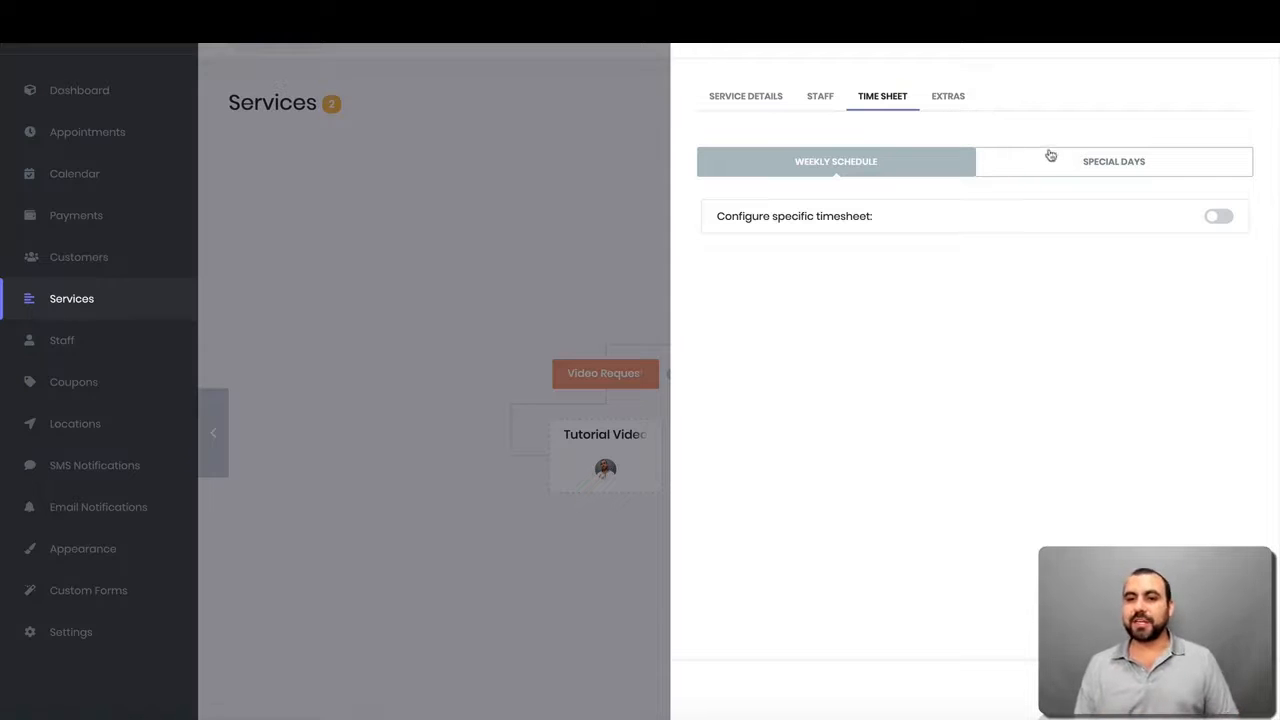
click(970, 104)
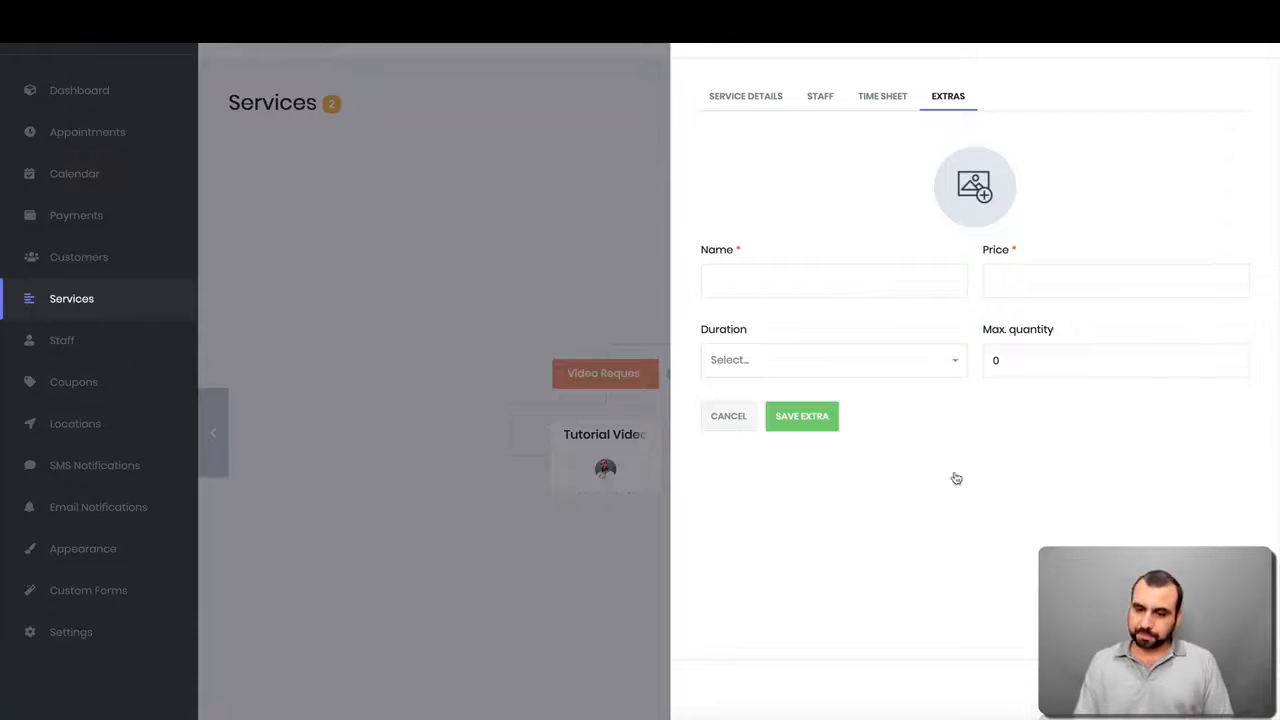
click(1092, 690)
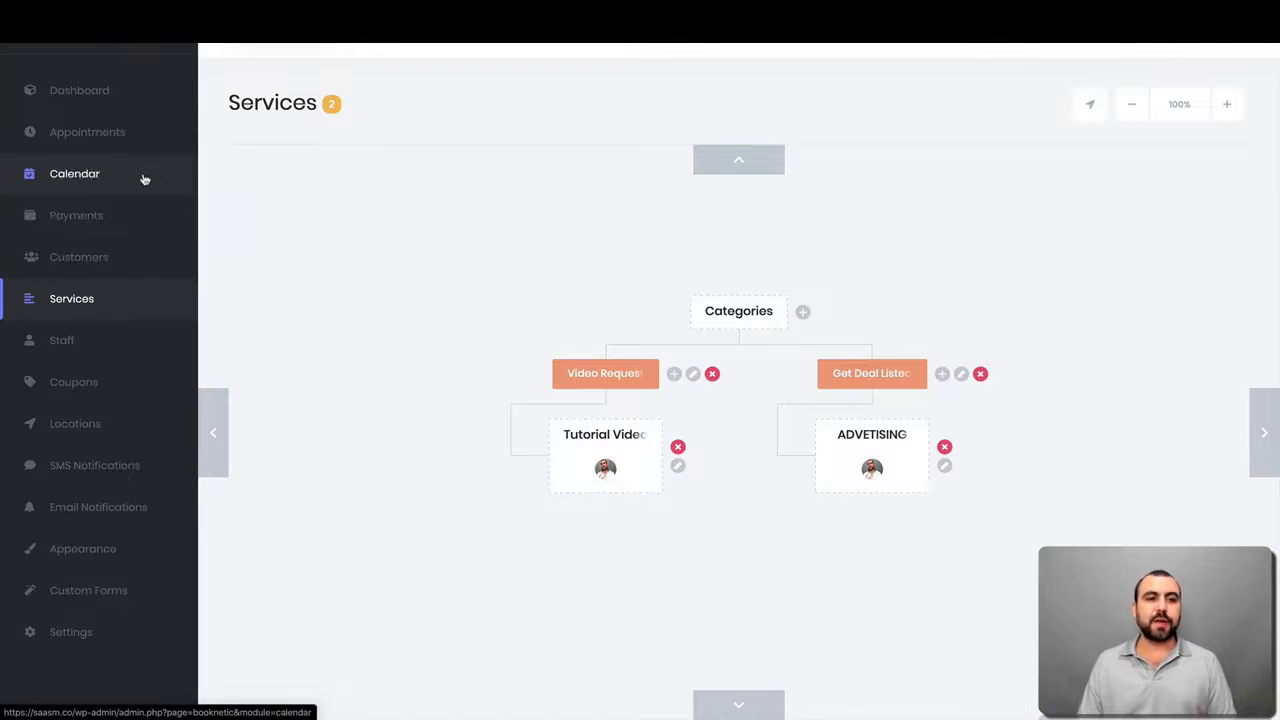
Review the booked appointments in the January 2020 calendar and open the appointments list.
click(71, 182)
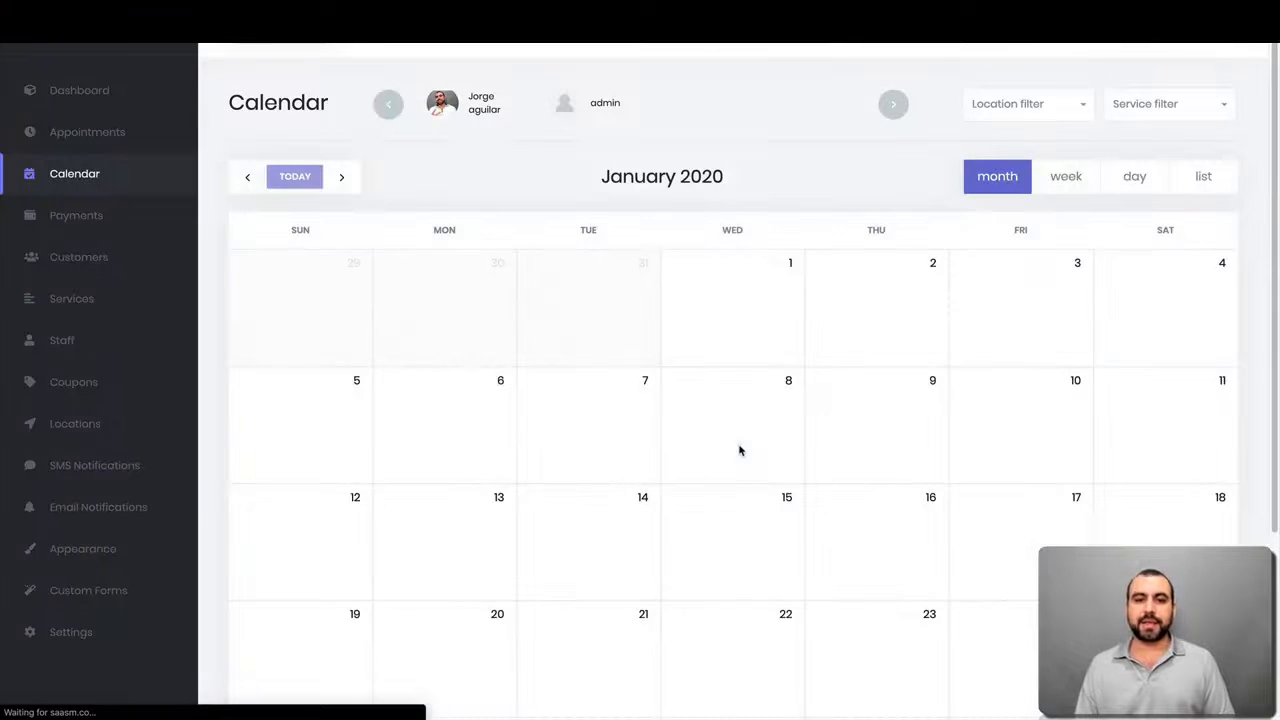
scroll(740, 449, down, 3)
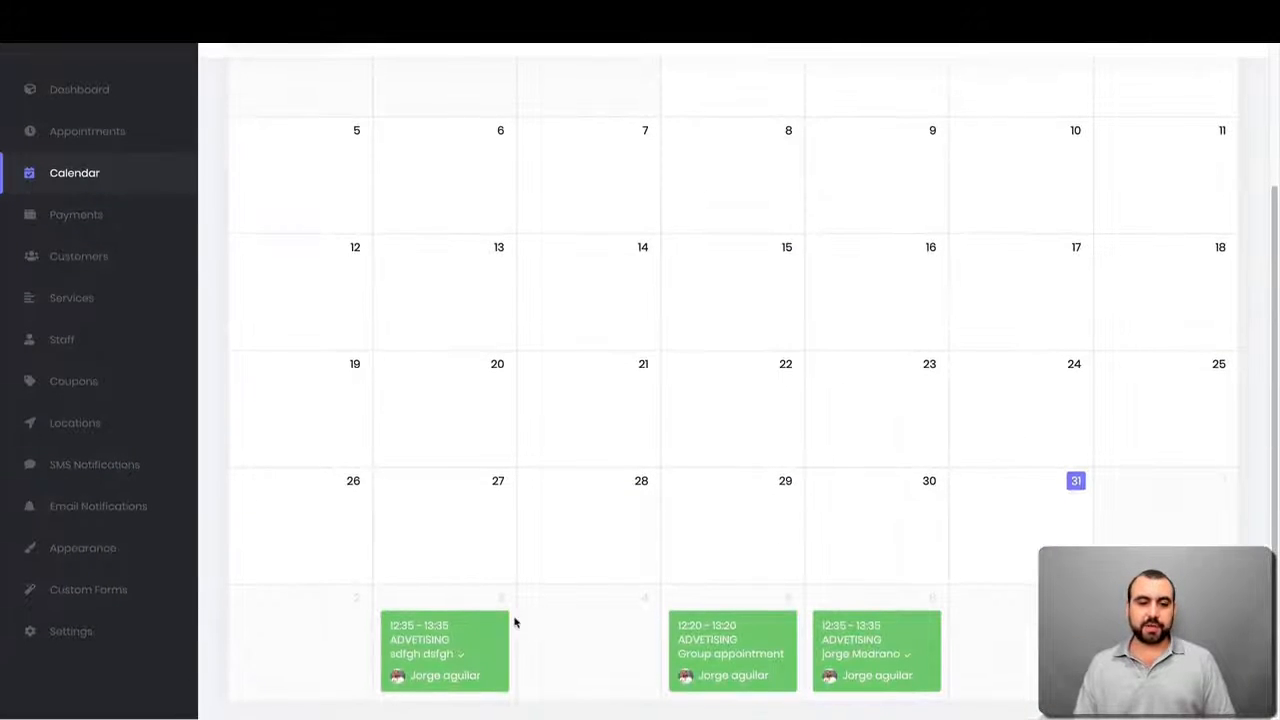
scroll(820, 635, up, 5)
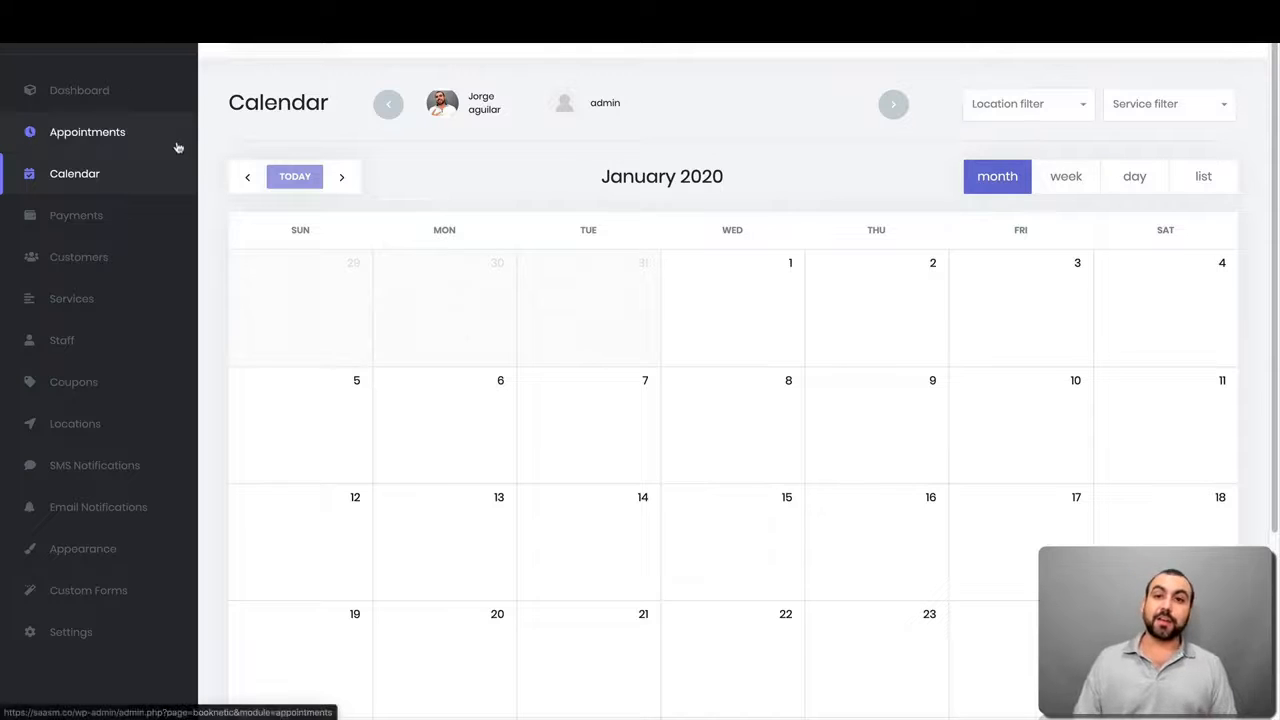
click(80, 133)
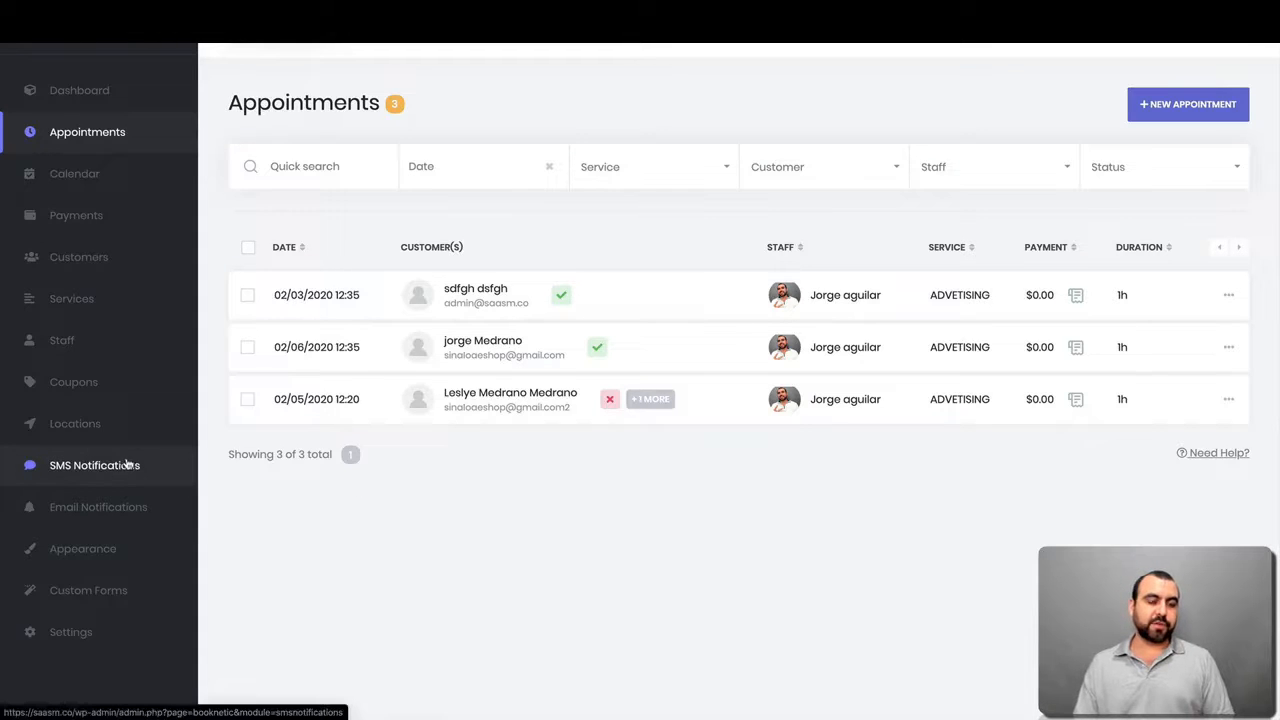
Open the locations list, and examine the available booking form styles in the appearance settings.
click(83, 426)
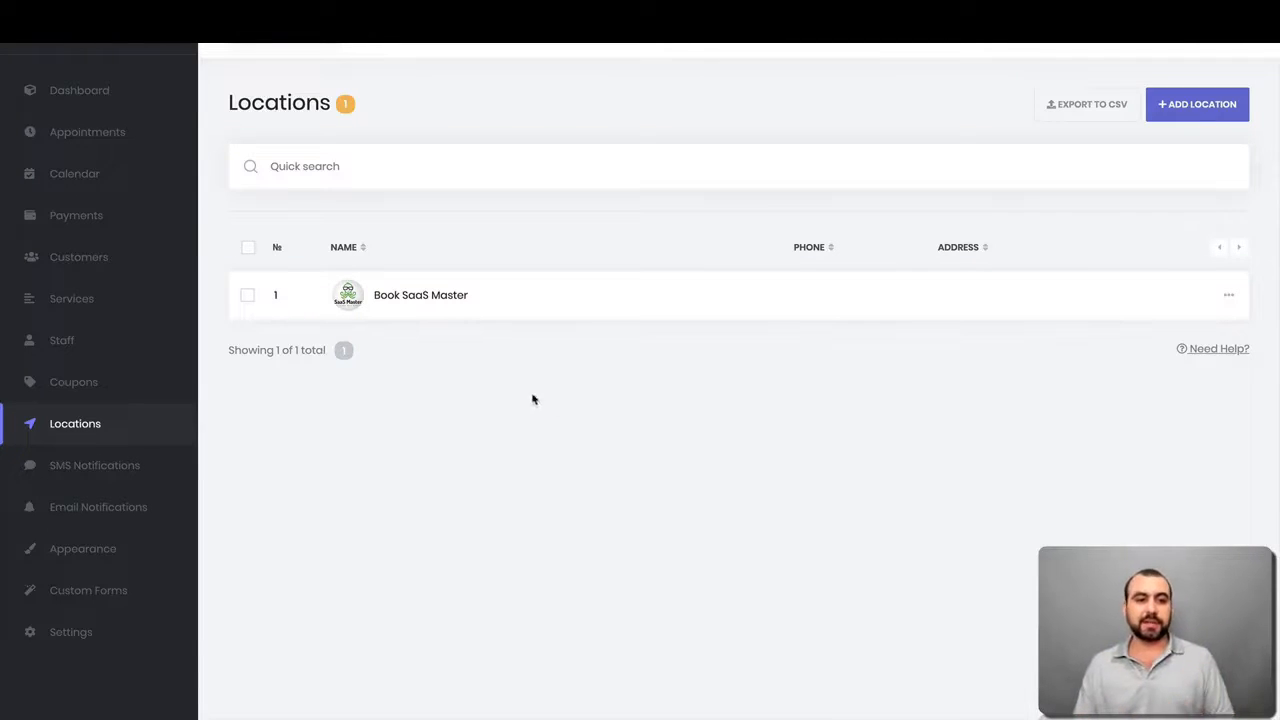
click(127, 550)
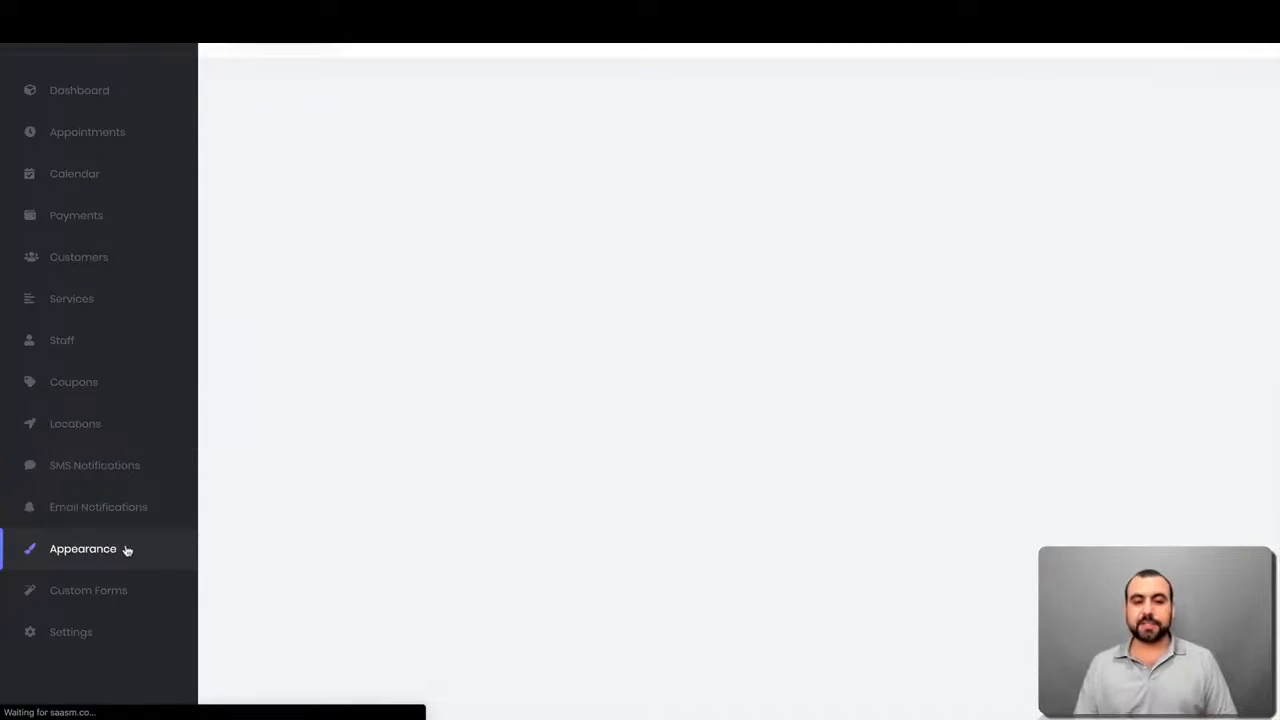
scroll(769, 490, down, 1)
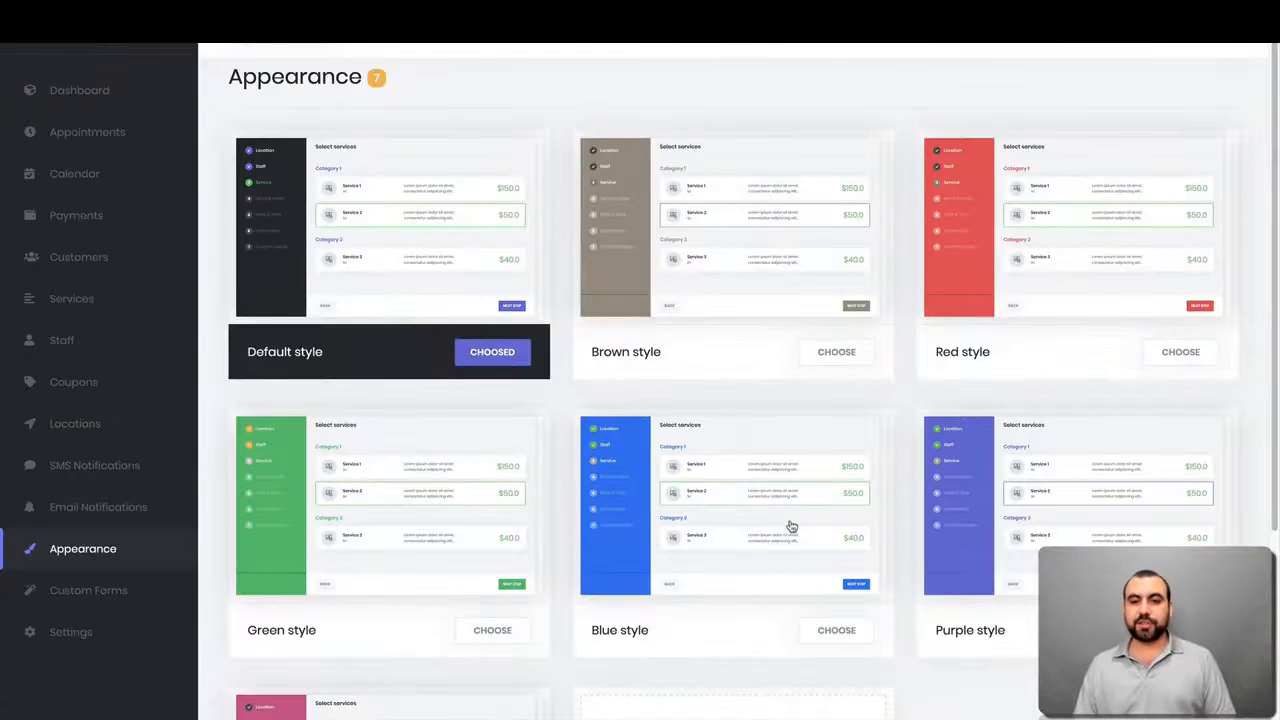
scroll(790, 526, down, 2)
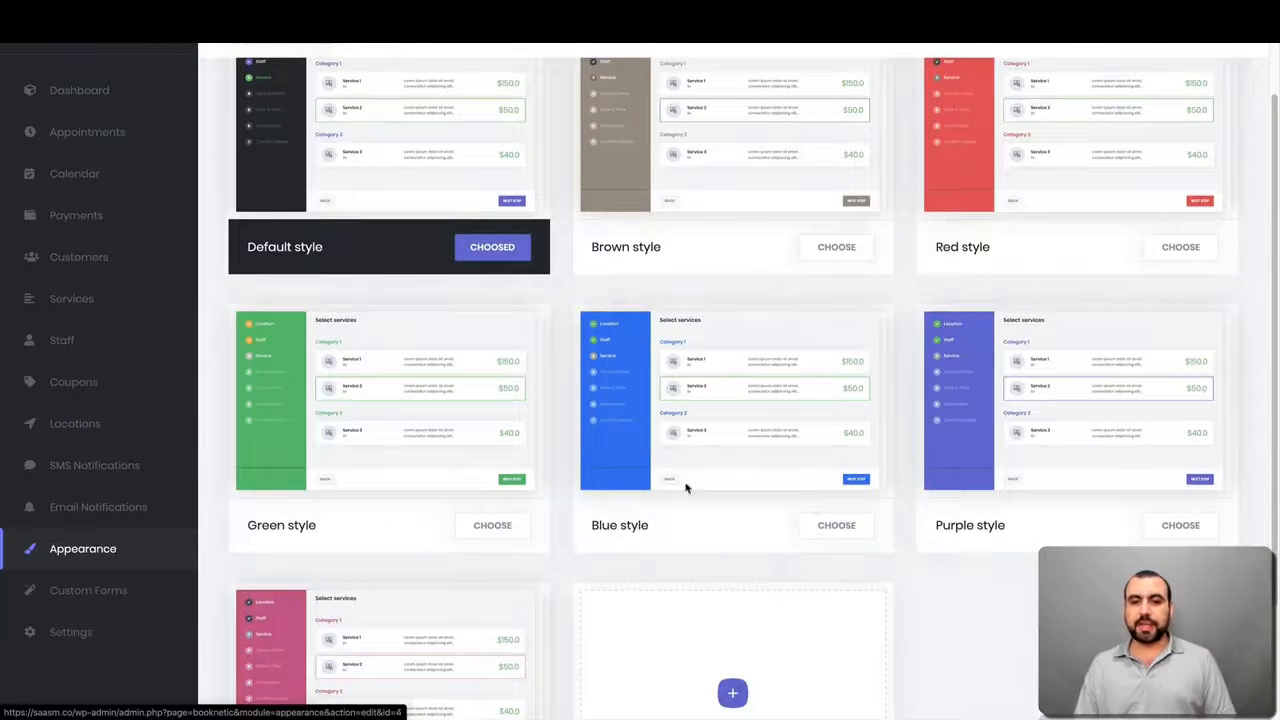
scroll(586, 323, down, 3)
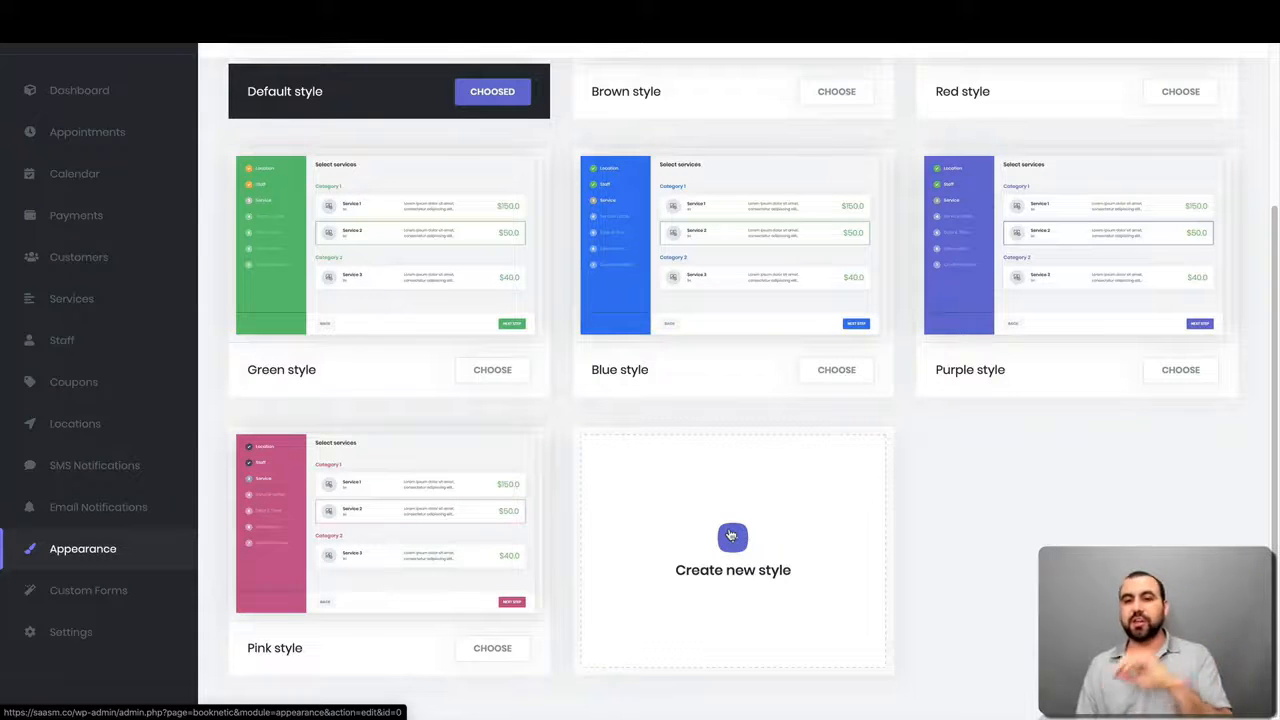
scroll(731, 536, up, 5)
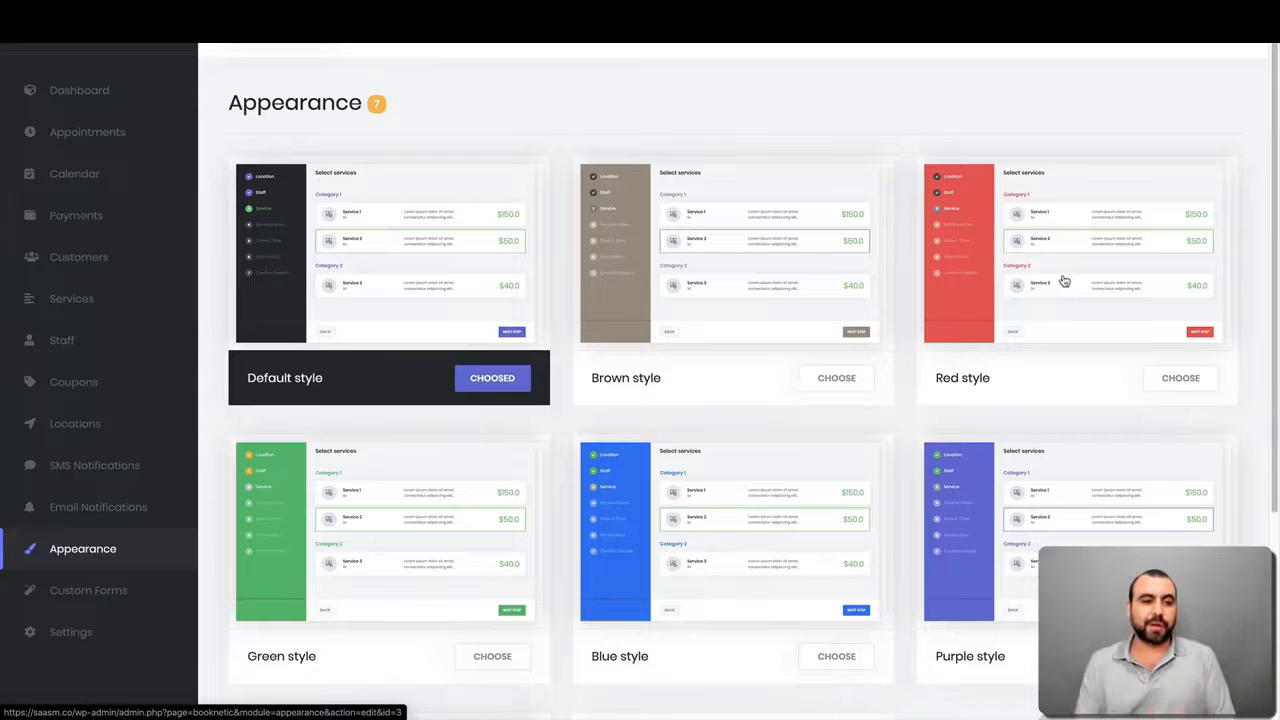
Start a new custom form, look through the available form elements and add a Select field to the form.
click(70, 598)
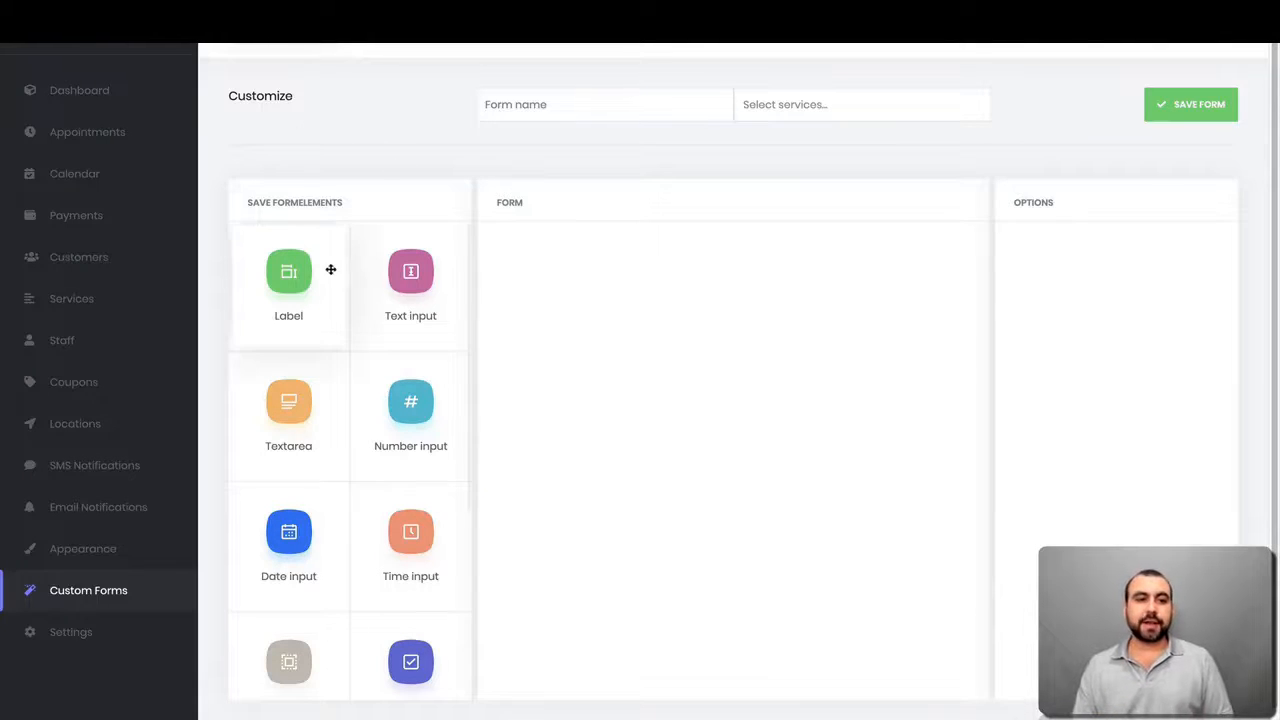
scroll(331, 270, down, 2)
scroll(331, 273, up, 1)
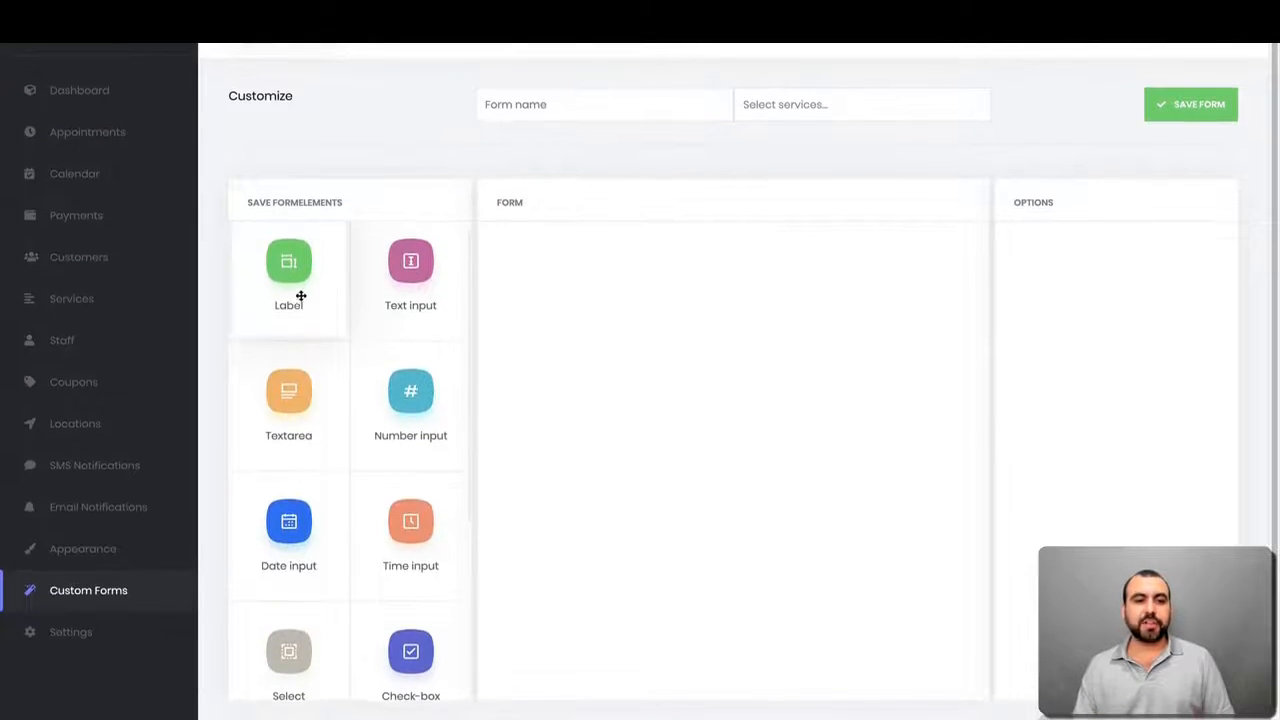
scroll(394, 423, down, 4)
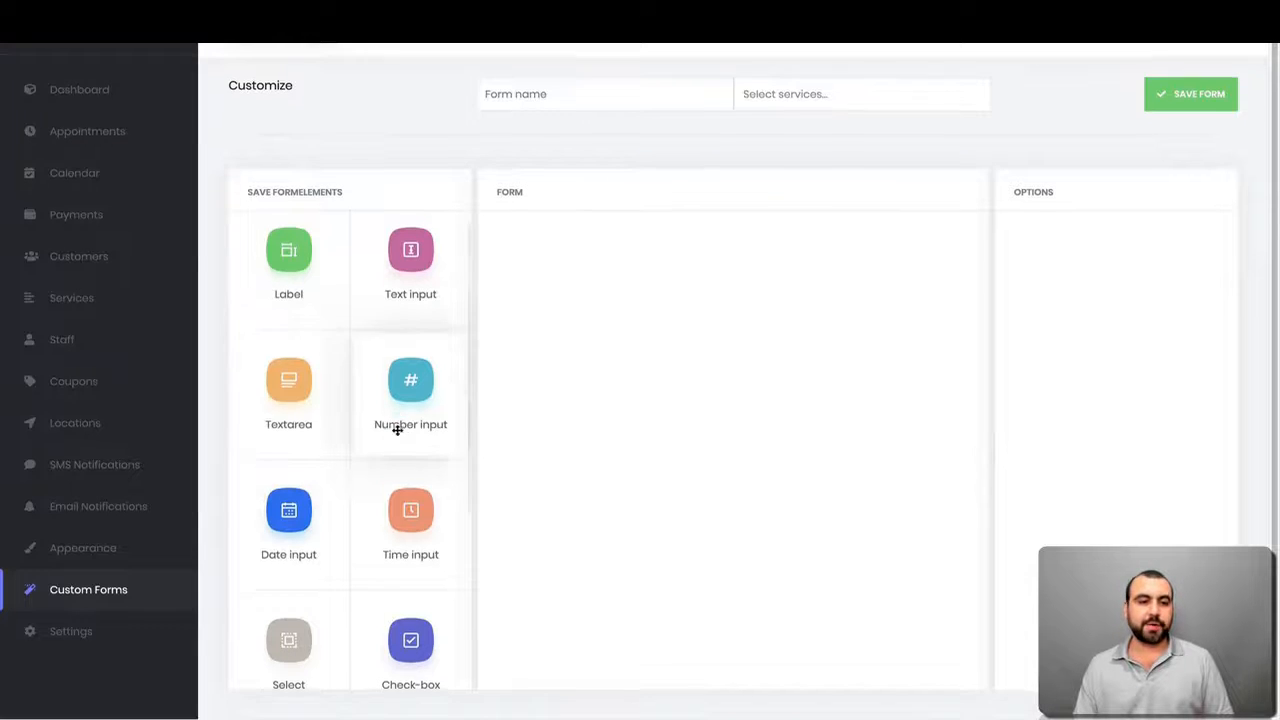
scroll(397, 430, down, 1)
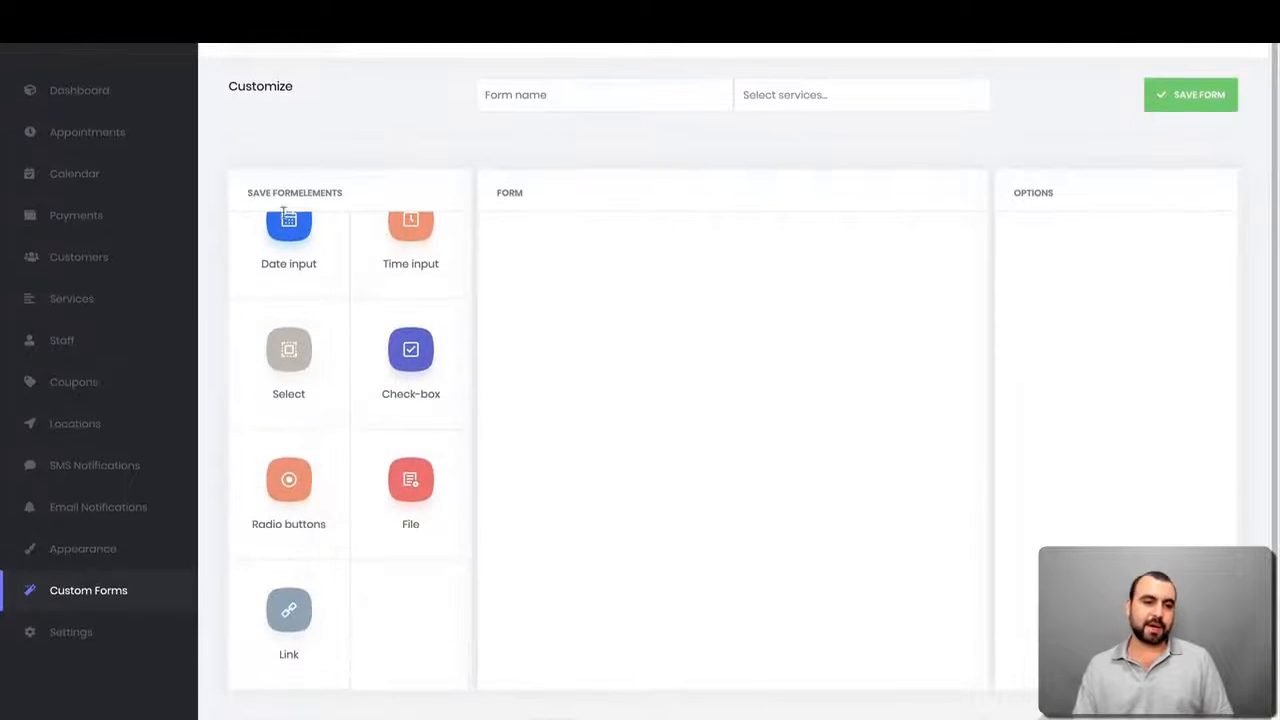
drag(288, 355, 683, 380)
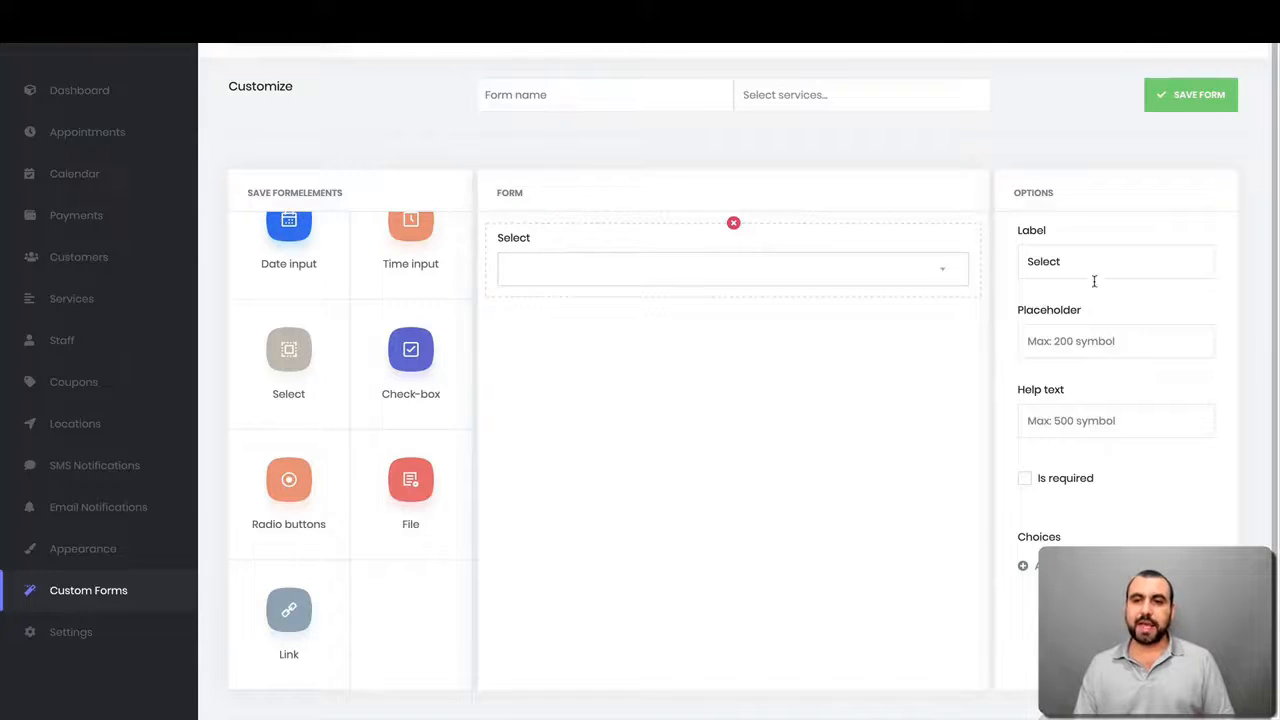
scroll(1094, 285, up, 1)
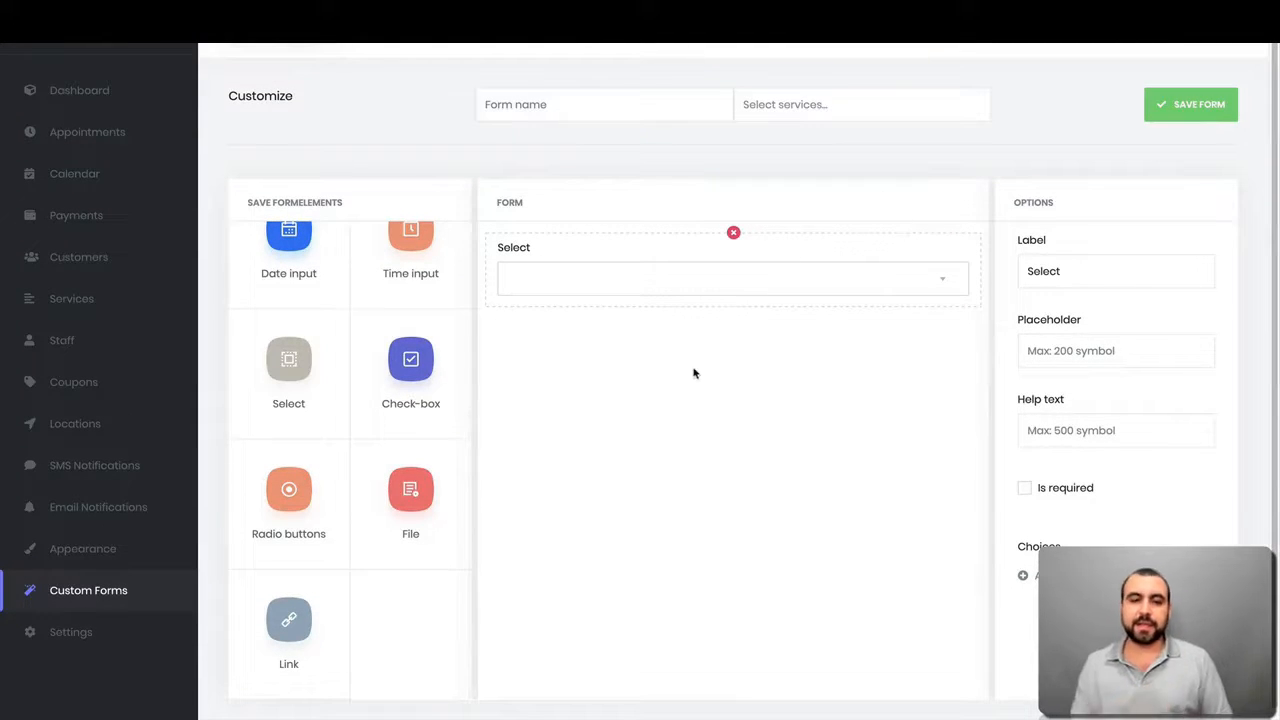